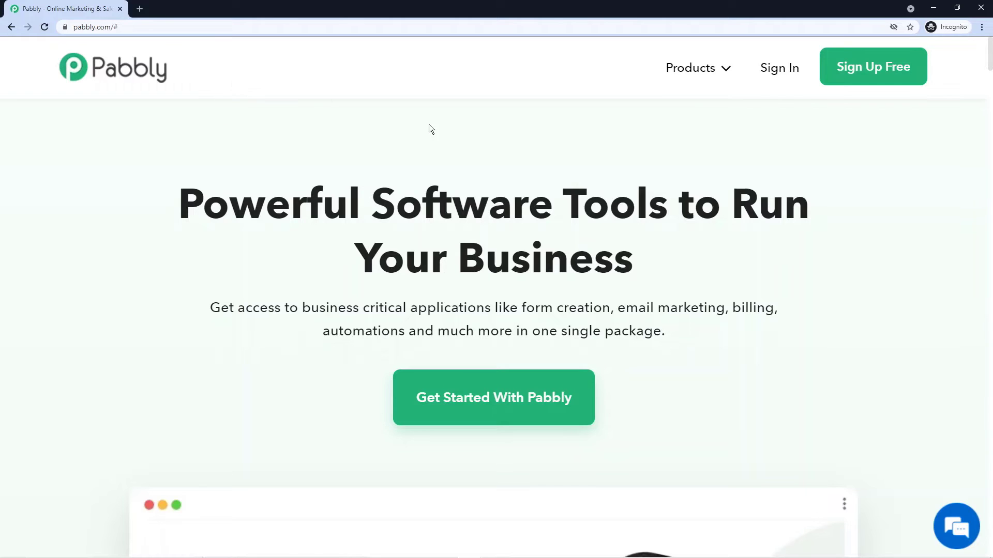
Step: Go to the Pabbly Connect product page from the Products menu
click(725, 72)
click(725, 74)
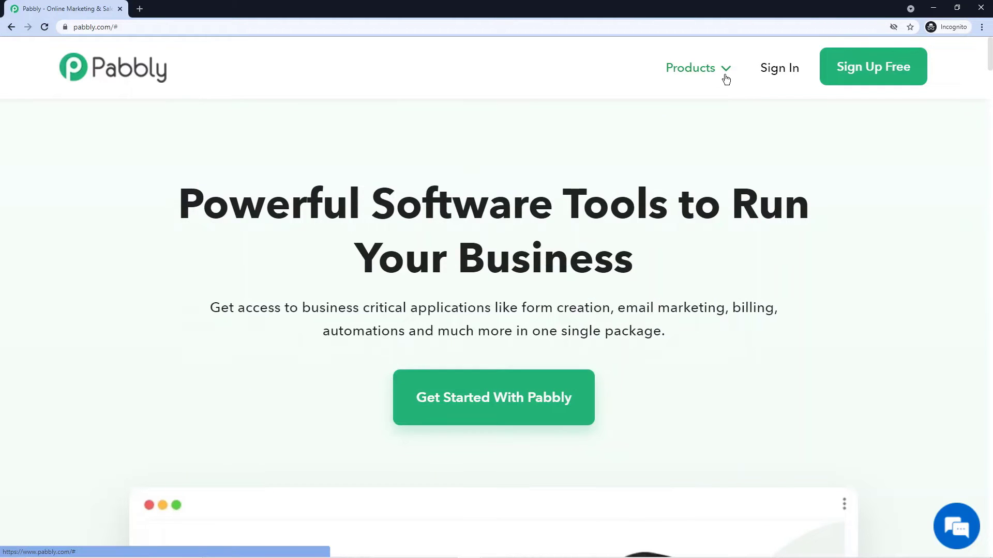
click(725, 73)
click(345, 281)
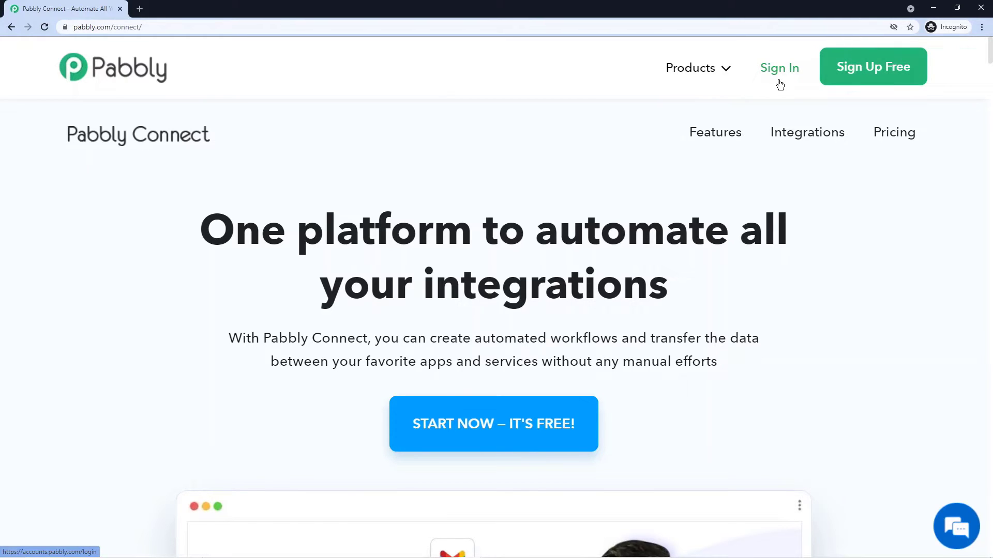
Step: Sign in and launch Connect from the All Apps dashboard
click(780, 84)
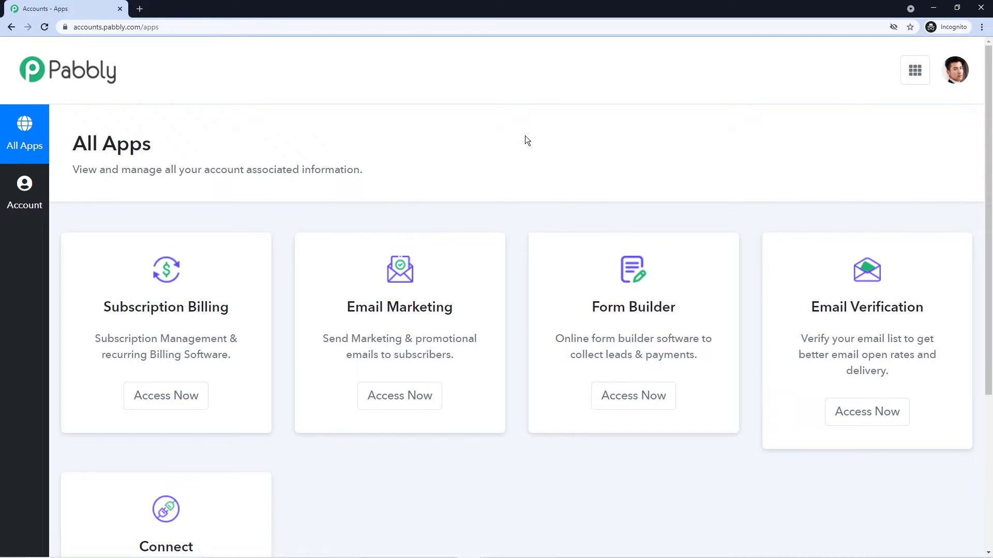
scroll(513, 142, down, 4)
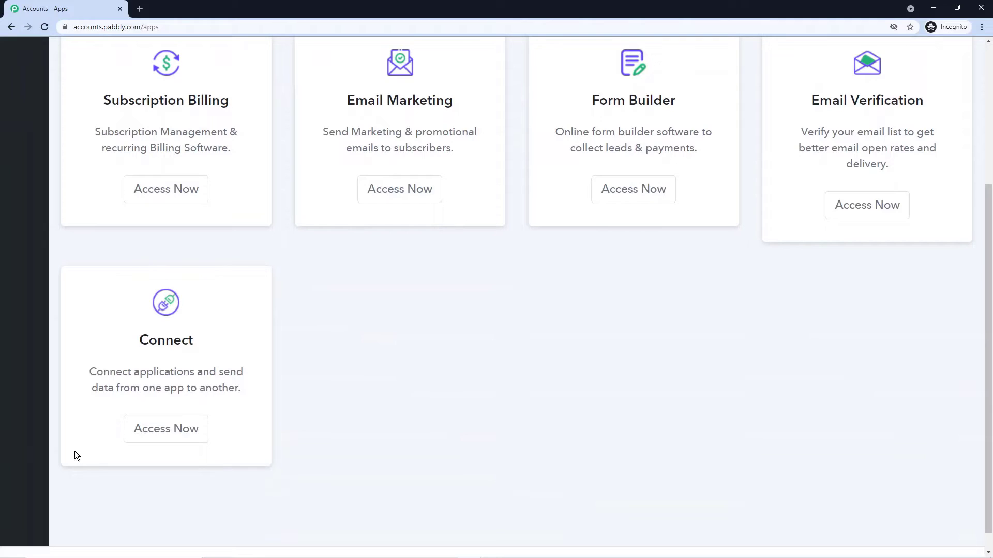
click(178, 429)
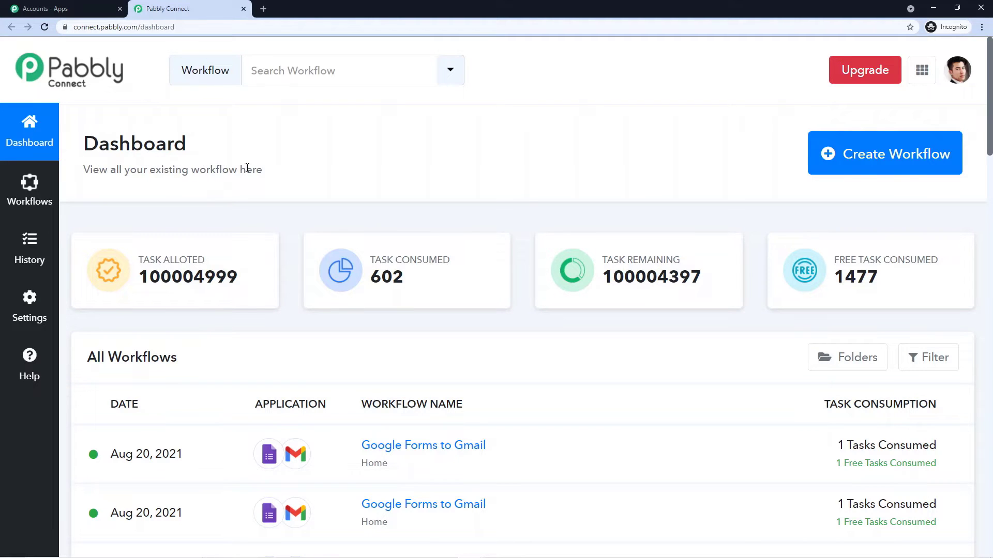
Step: Create a workflow named 'Google Forms to Gmail' and expand its trigger step
click(863, 154)
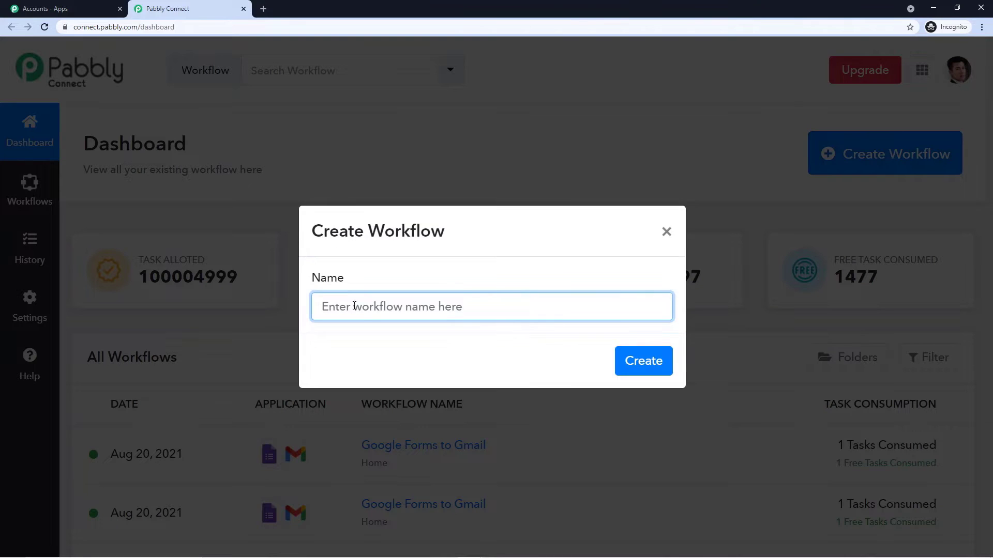
text(G)
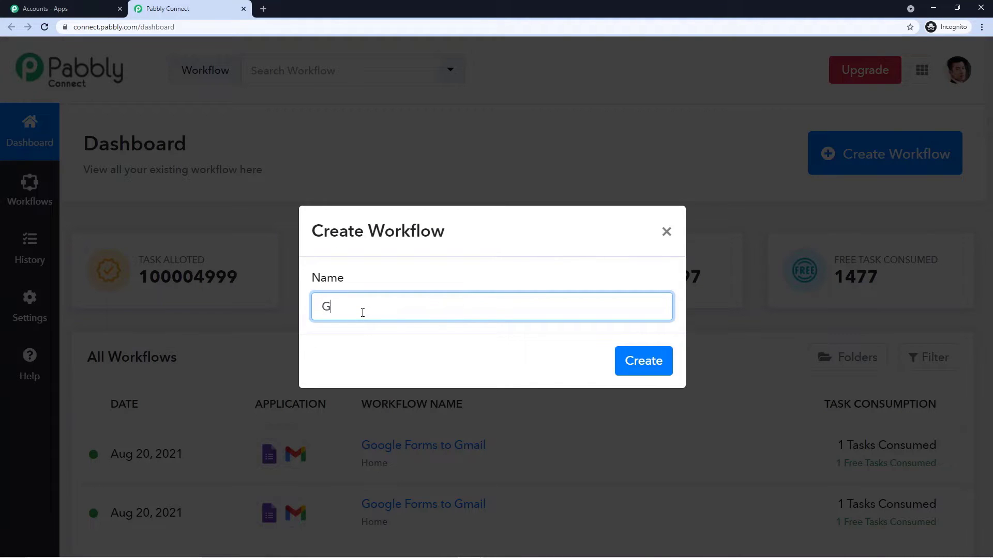
text(oogle Forms to Gmail)
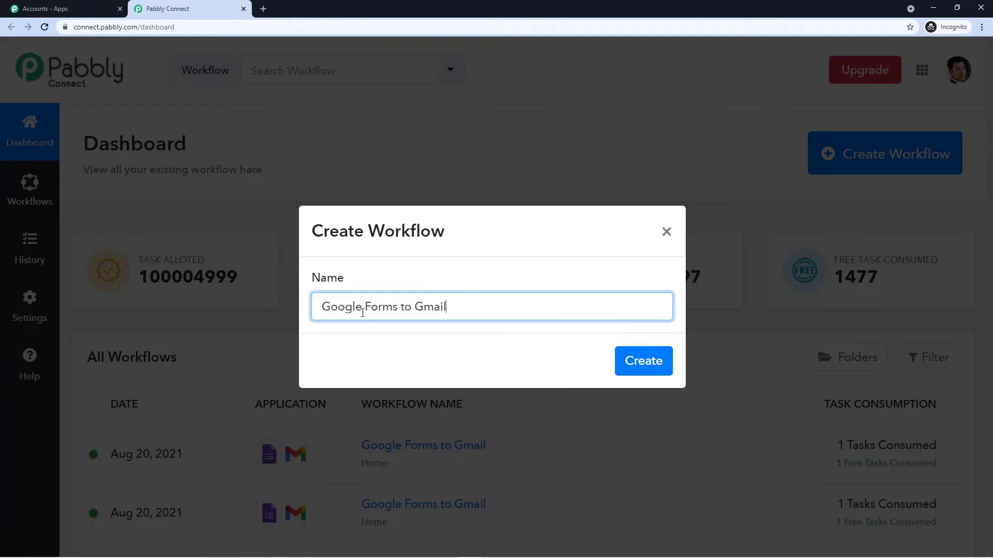
click(635, 361)
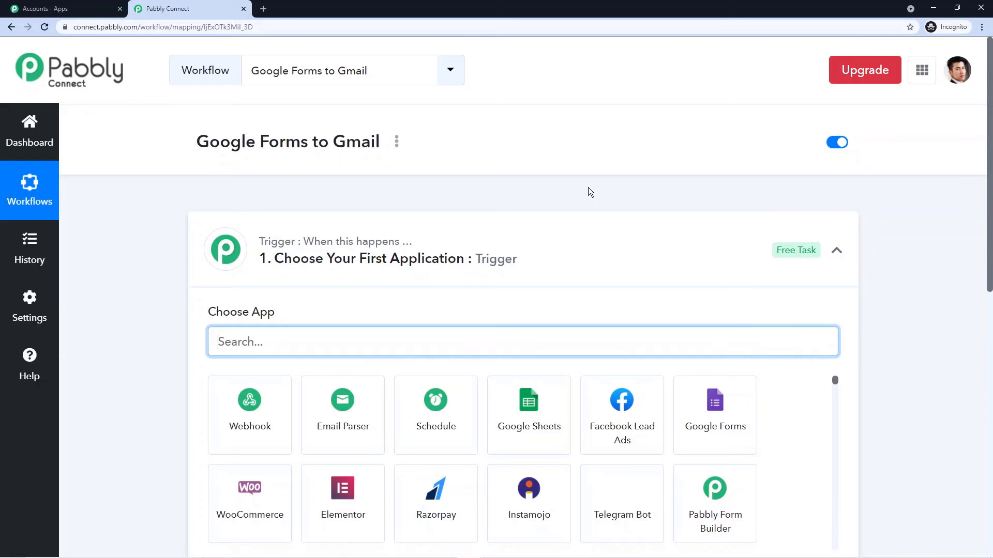
click(570, 239)
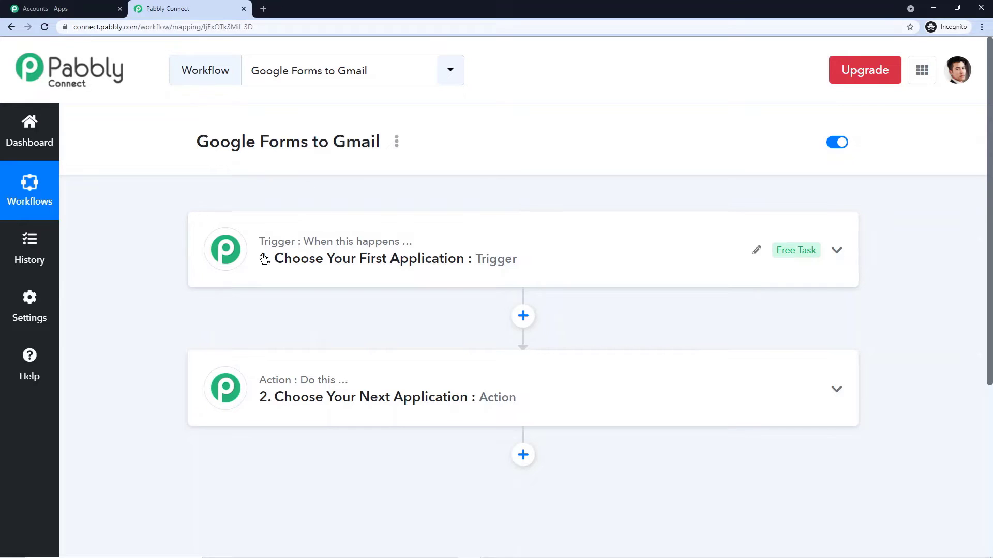
mouse_move(279, 390)
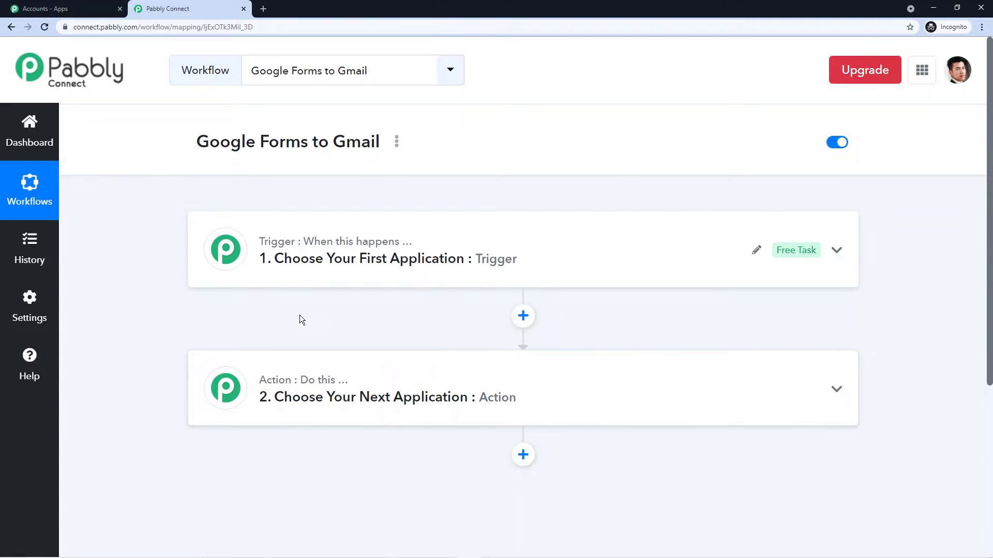
click(333, 260)
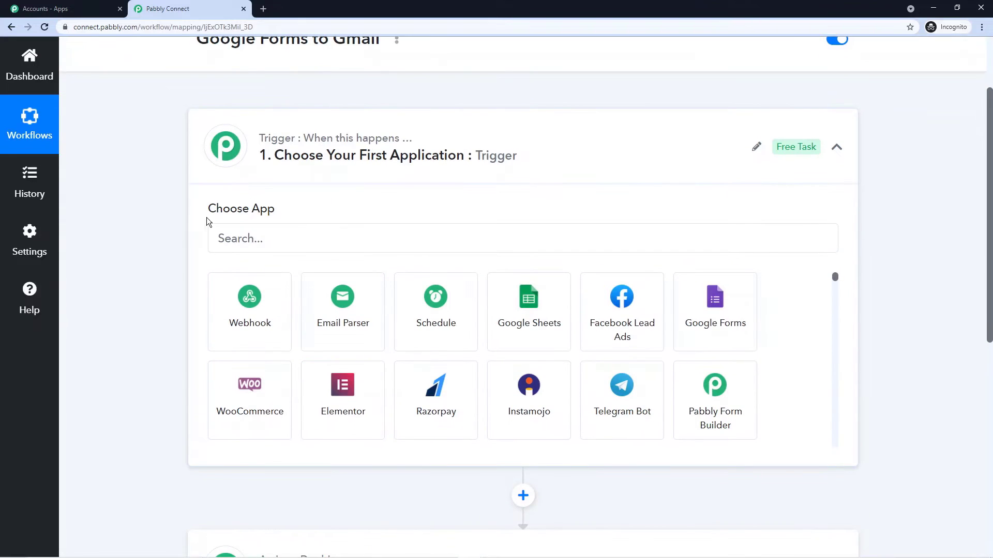
Step: Set the trigger app to Google Forms with the New Response in Spreadsheet event
click(257, 243)
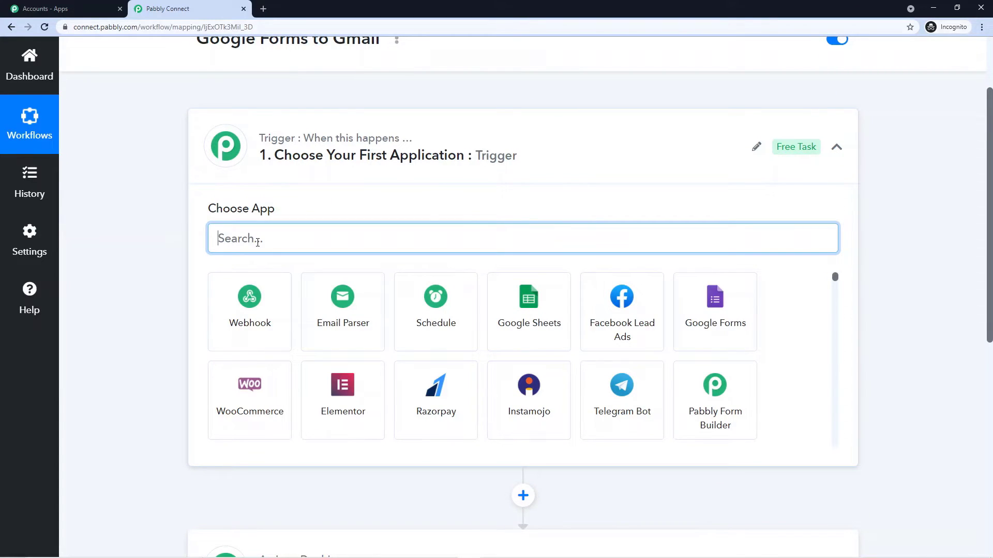
text(Go)
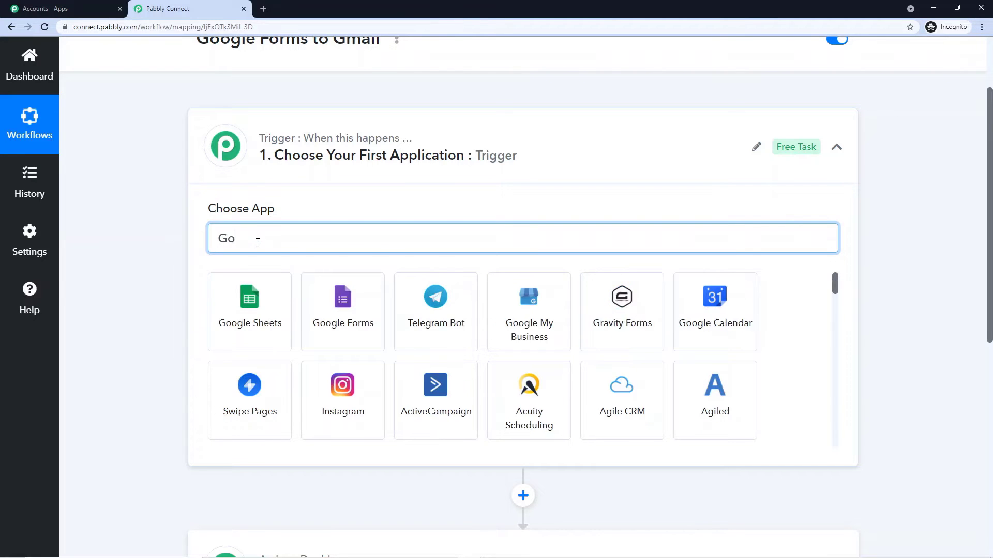
text(ogle Forms)
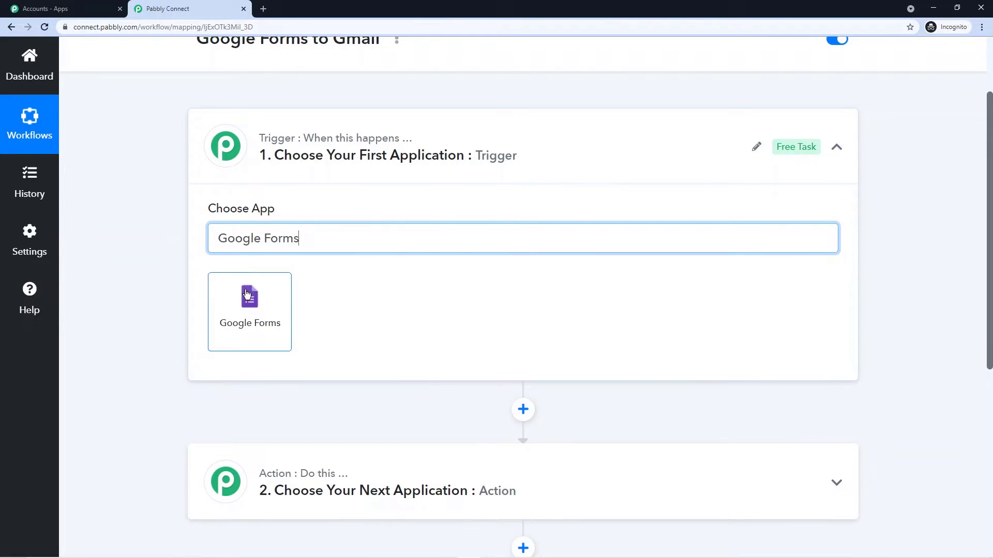
click(250, 310)
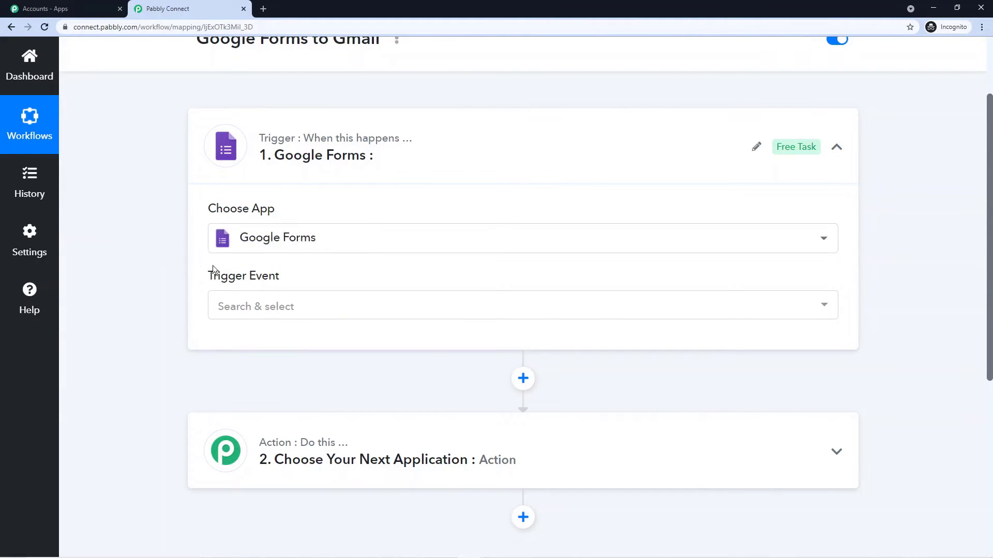
click(314, 306)
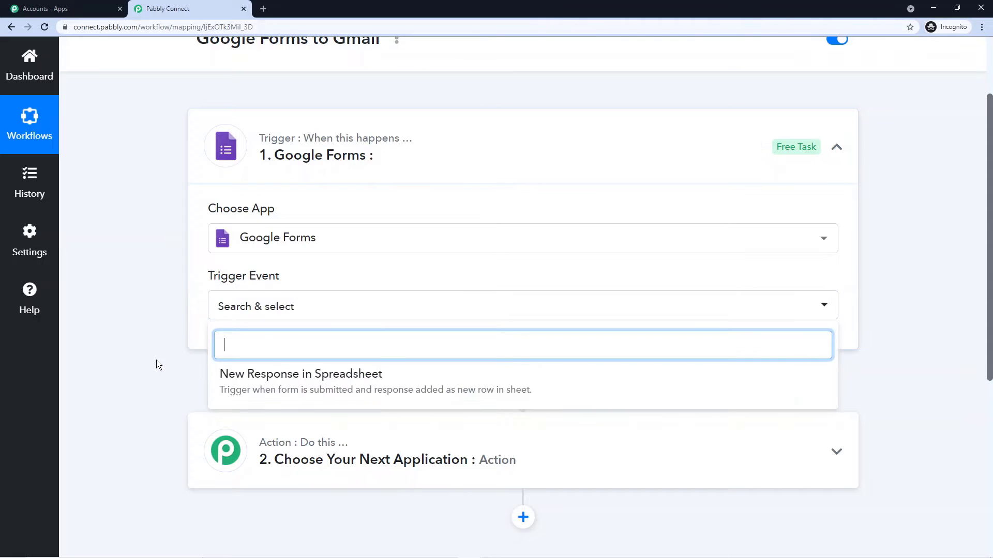
click(270, 380)
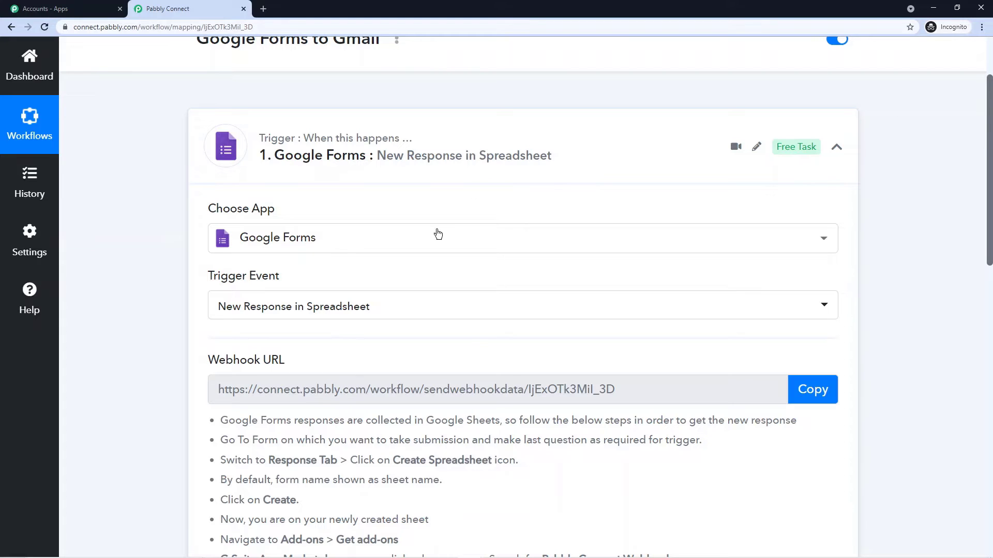
scroll(368, 319, down, 2)
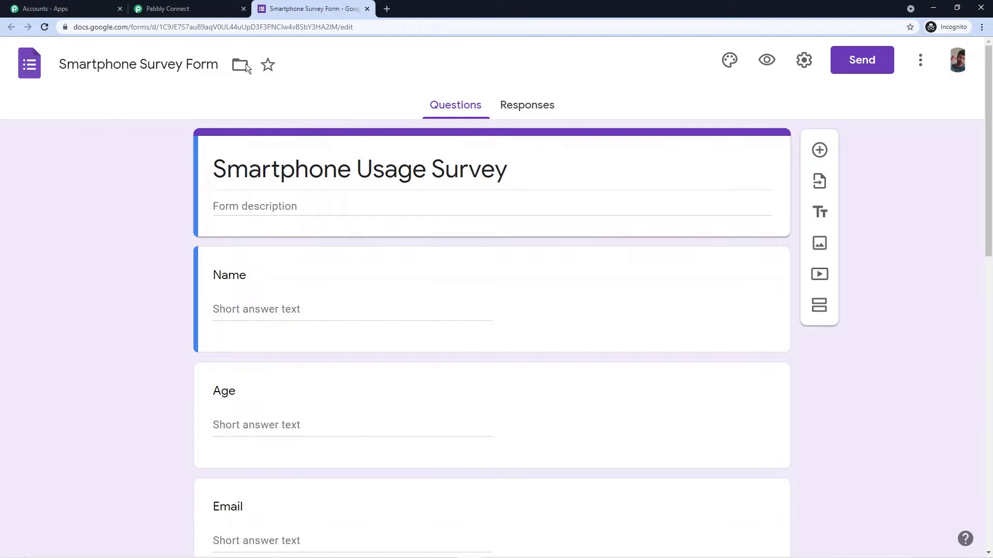
Step: Scroll through the Smartphone Survey Form's questions, from Name, Age and Email to the end
scroll(69, 179, down, 2)
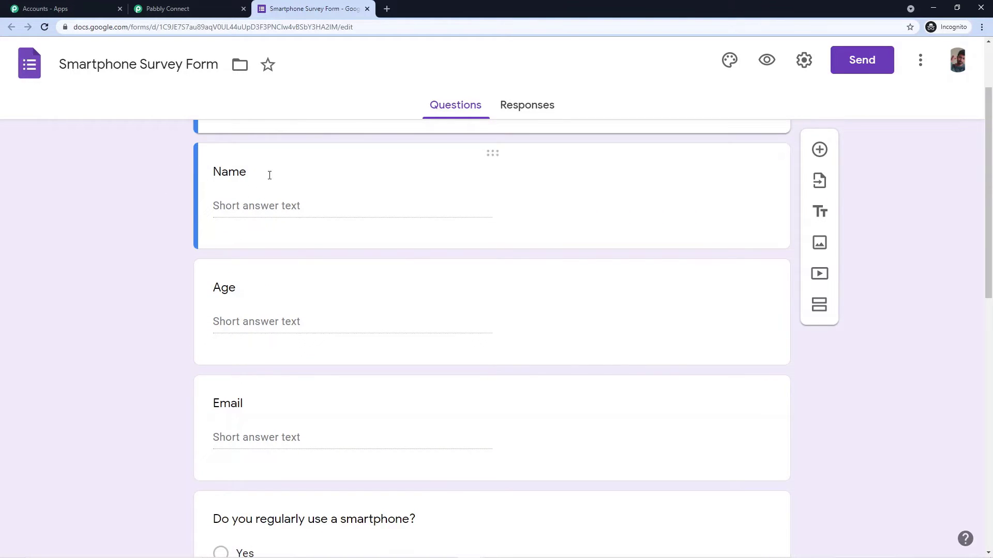
scroll(172, 222, down, 4)
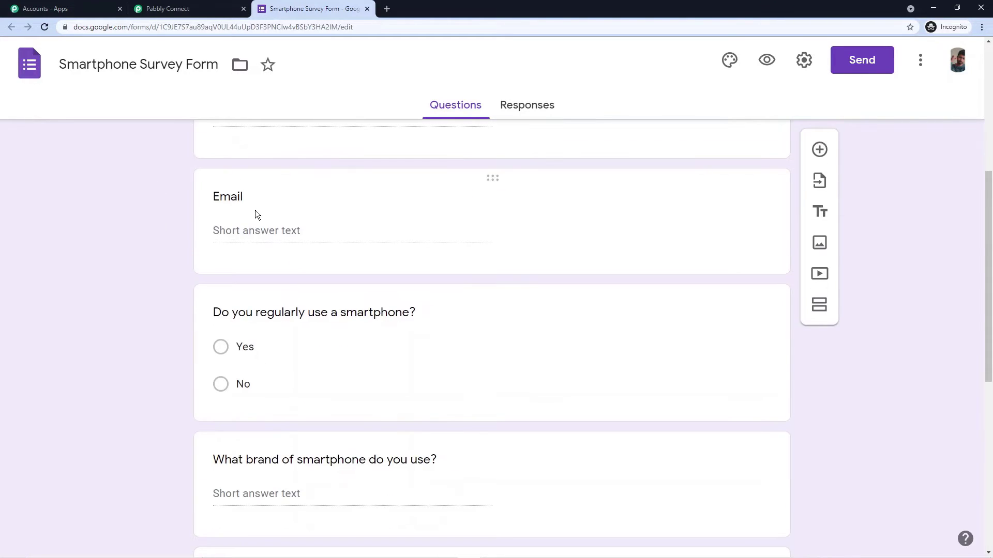
scroll(208, 228, down, 2)
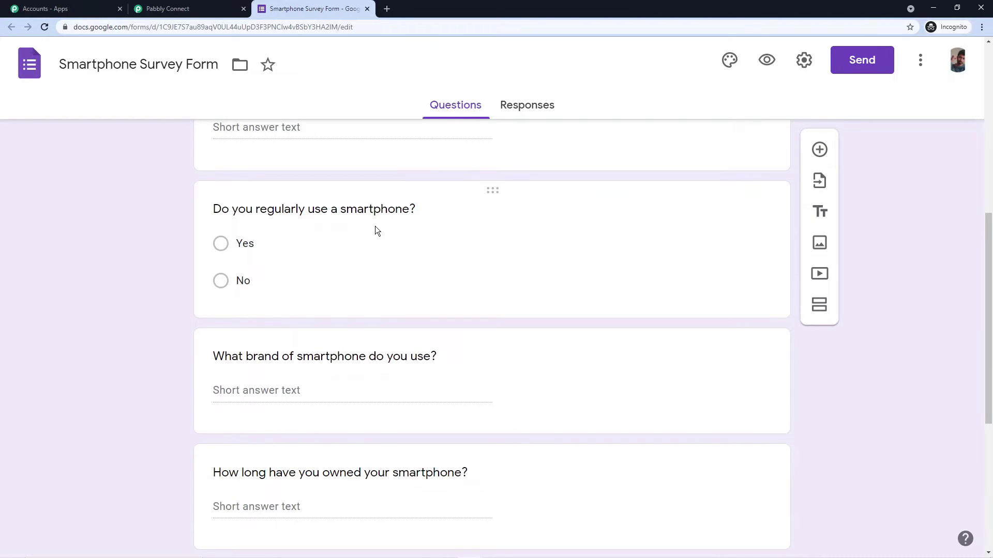
scroll(310, 255, down, 2)
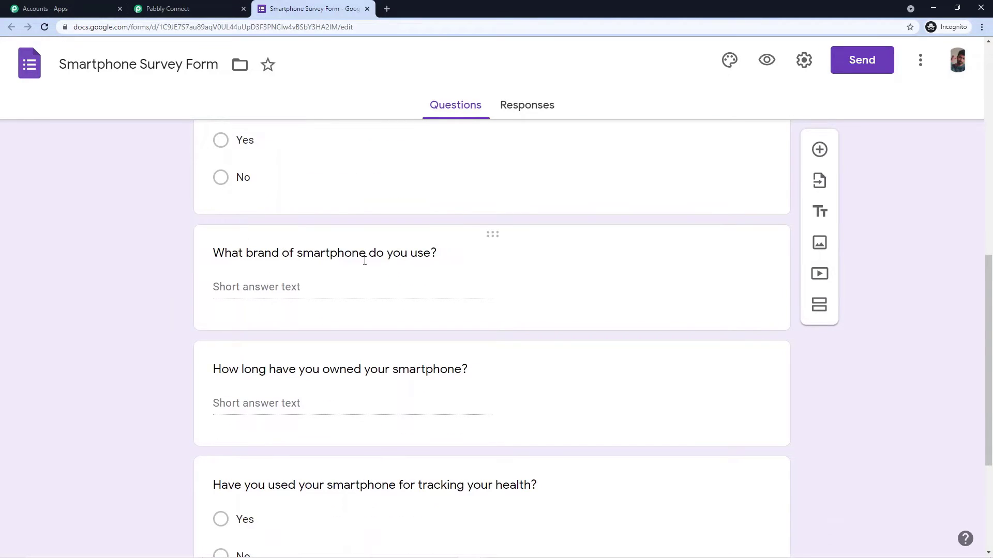
scroll(365, 260, down, 2)
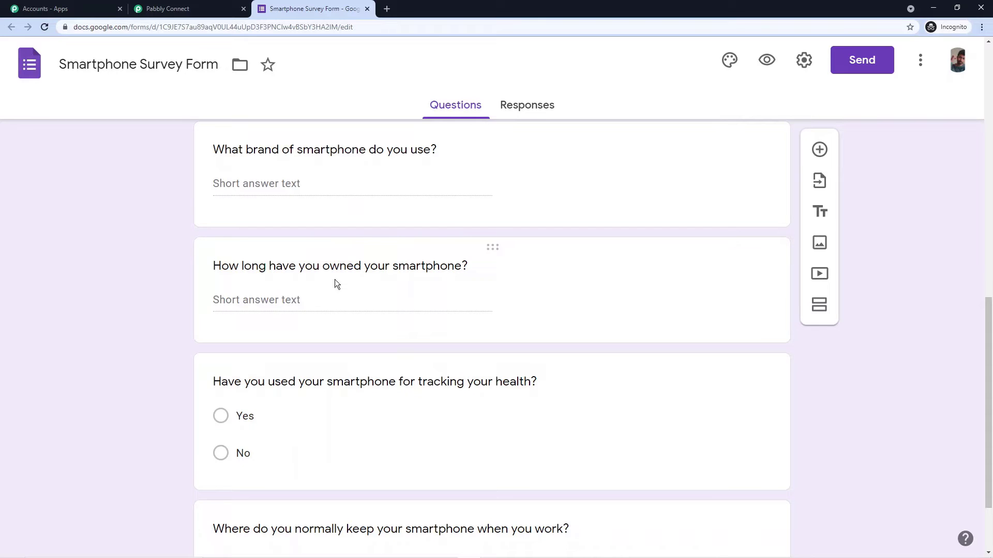
scroll(288, 271, down, 2)
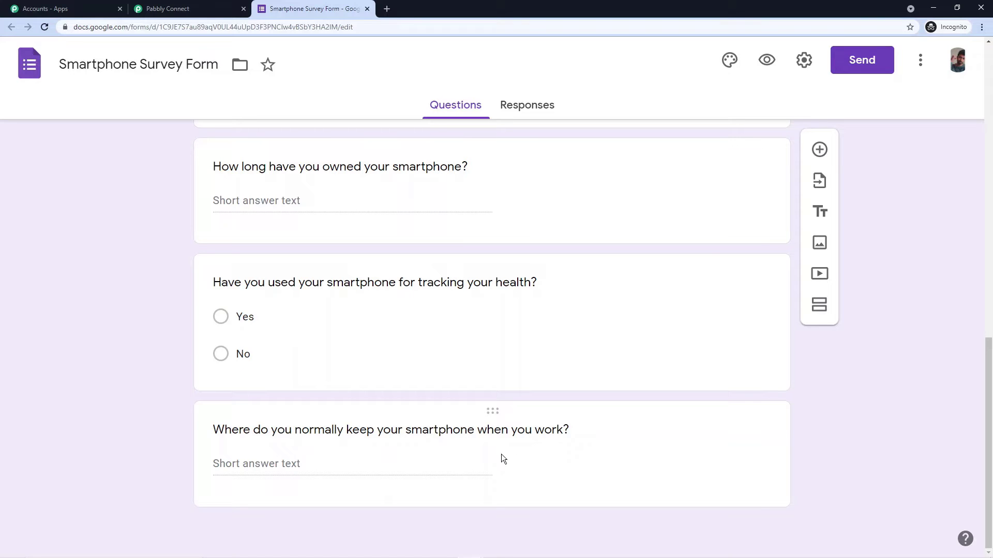
scroll(148, 280, up, 14)
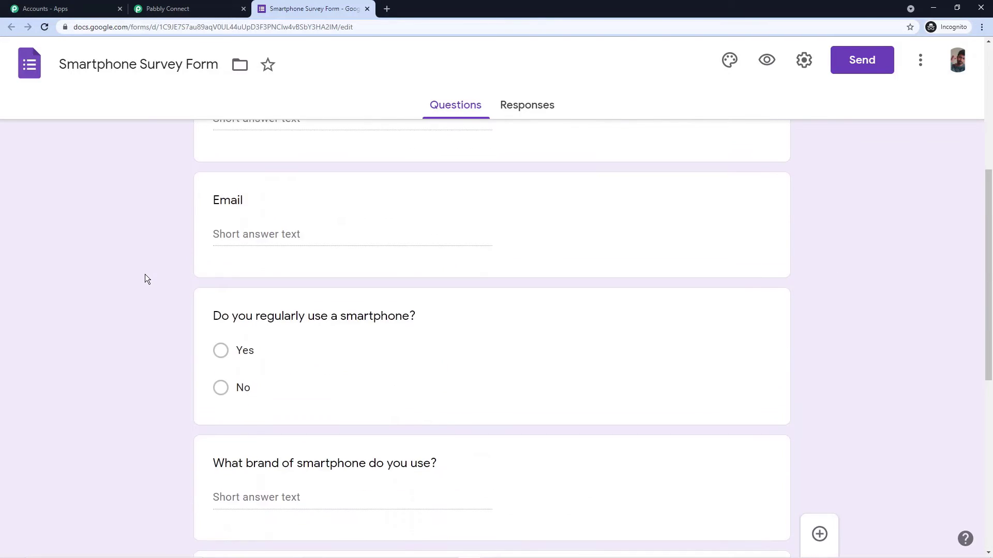
scroll(151, 288, down, 2)
scroll(150, 289, down, 10)
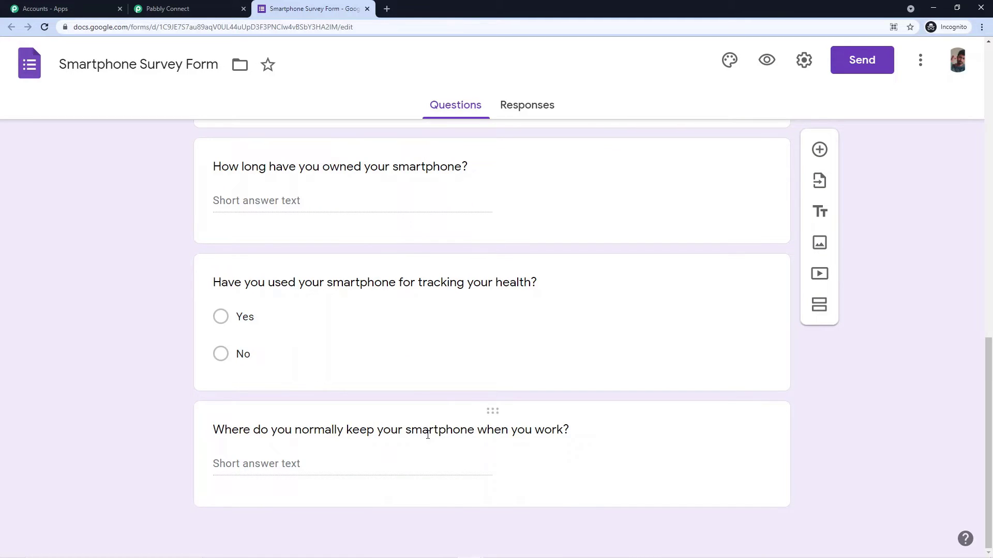
Step: Make the final smartphone-location question required
click(432, 409)
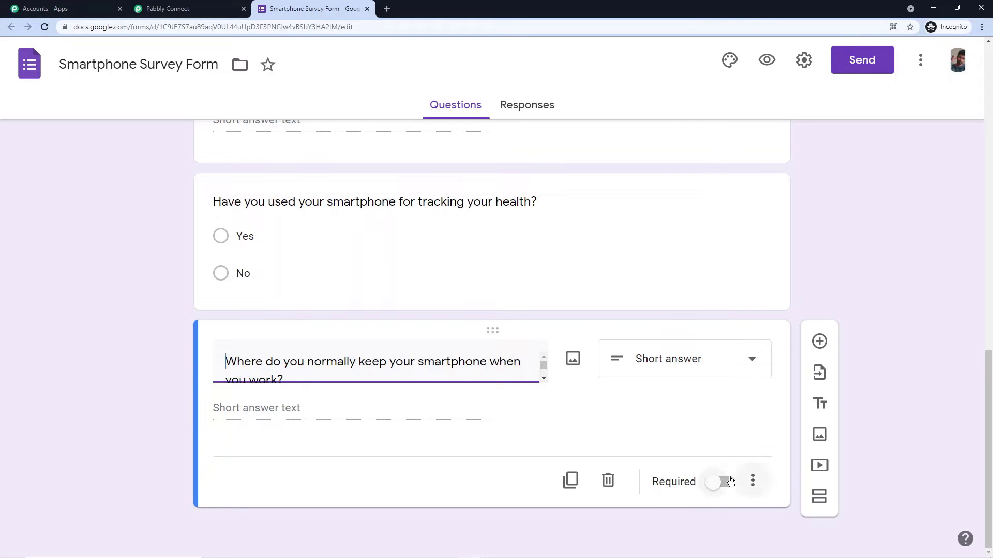
click(708, 485)
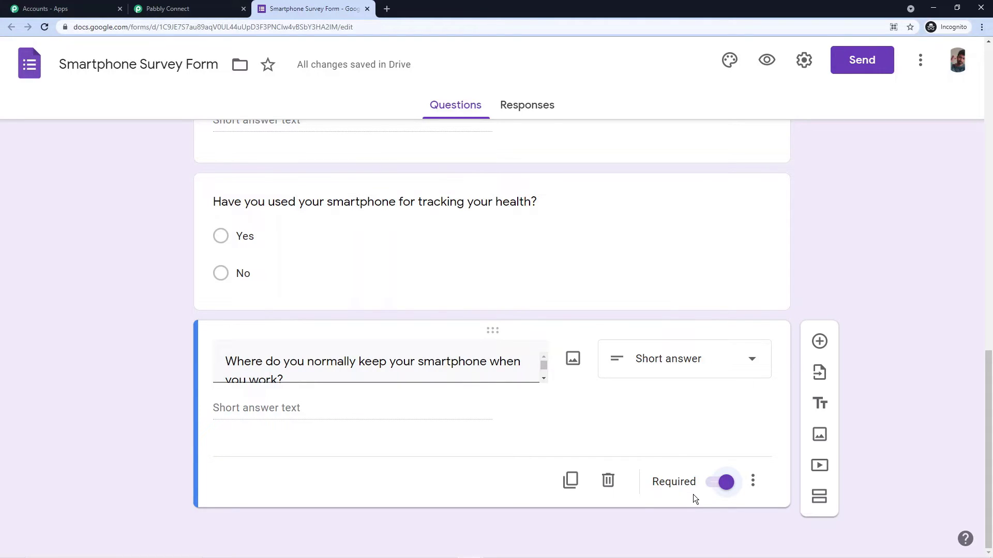
scroll(503, 142, up, 10)
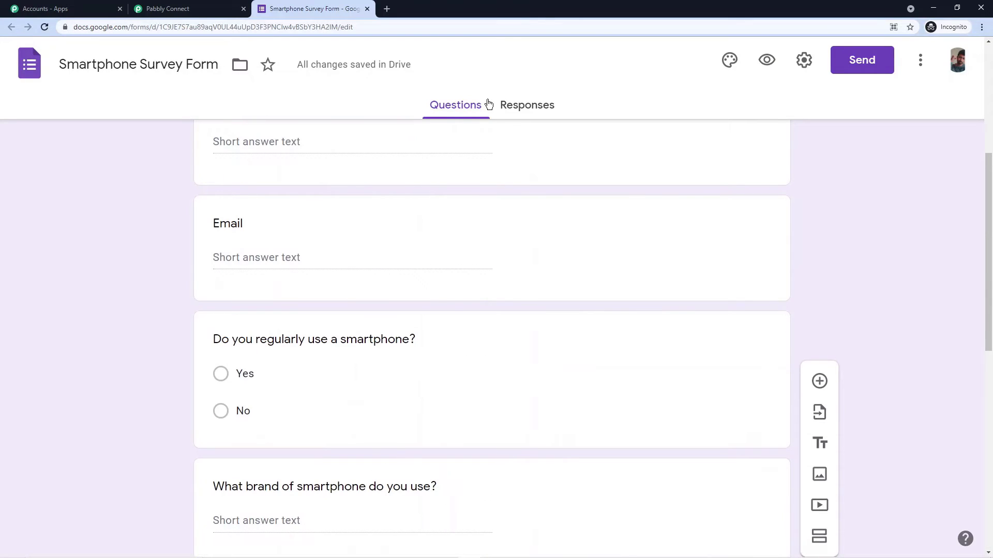
scroll(166, 242, up, 6)
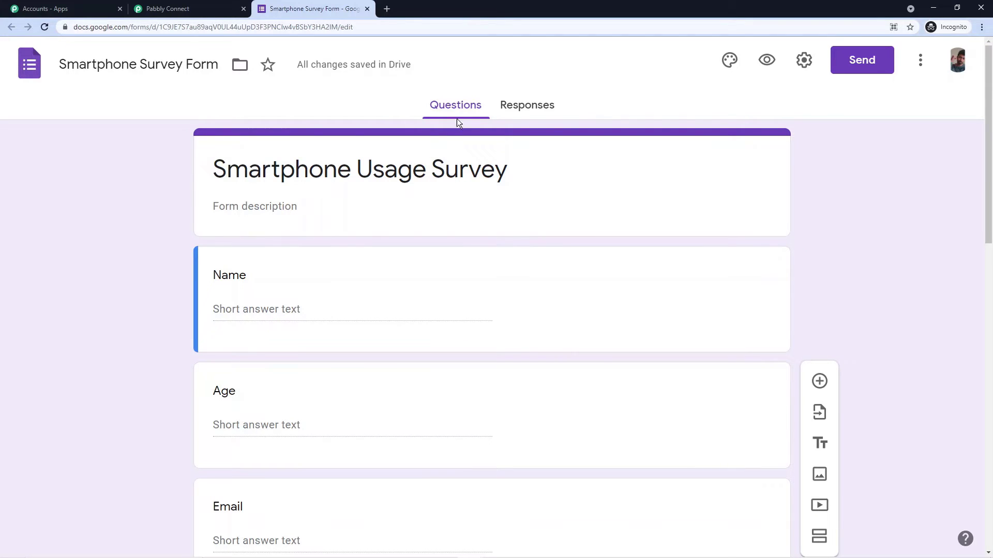
Step: Send the form's responses to a new 'Smartphone Survey Form (Responses)' spreadsheet
click(529, 106)
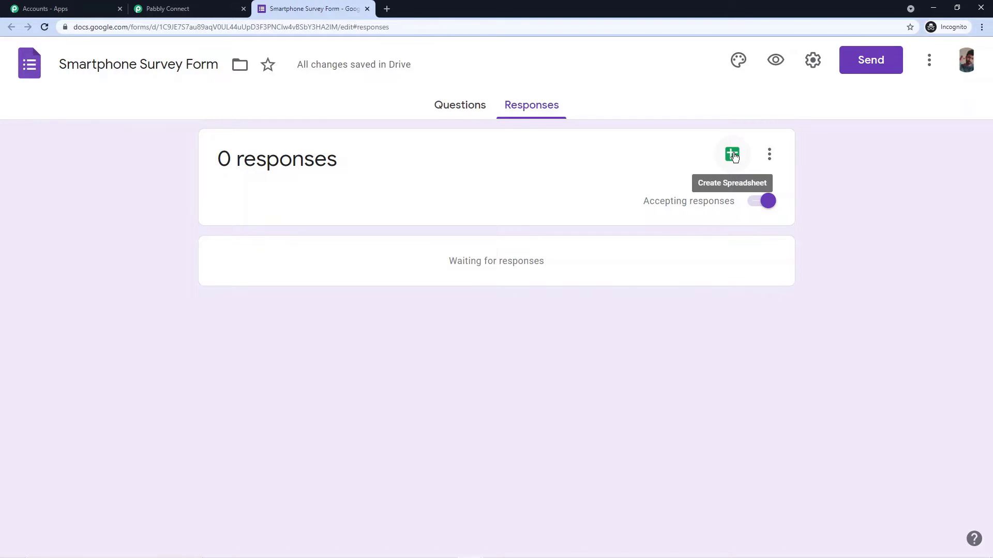
click(734, 155)
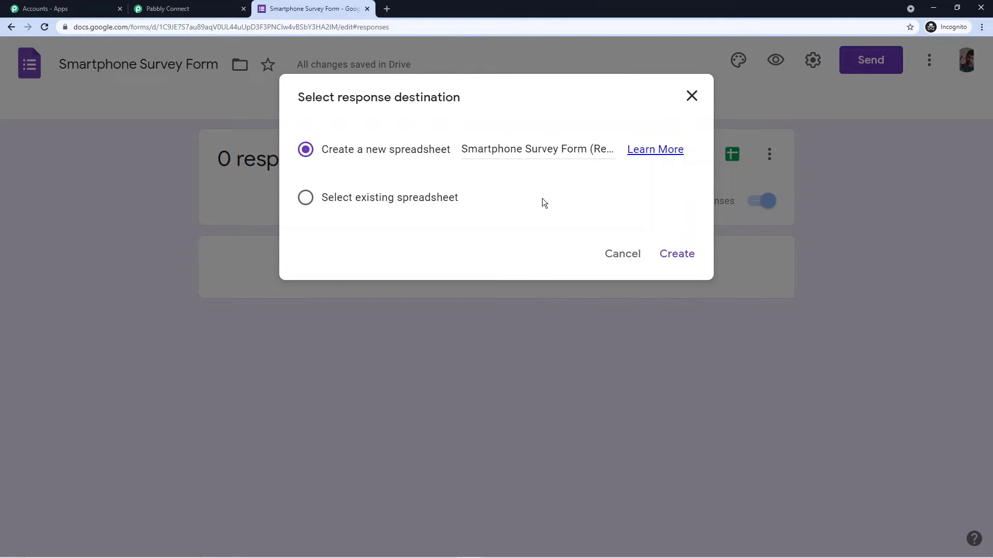
click(672, 254)
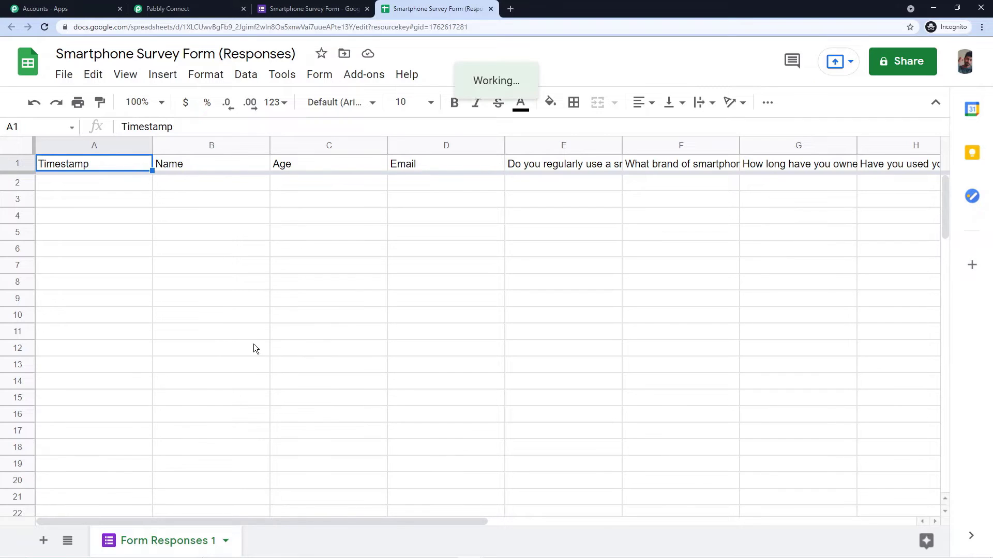
Step: Make the header row 1 bold
drag(299, 524, 230, 499)
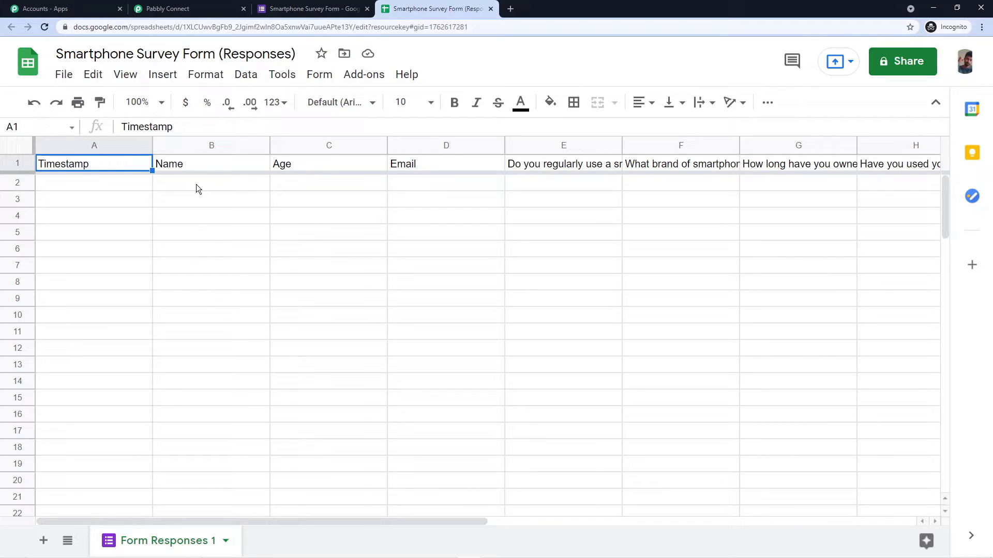
click(16, 164)
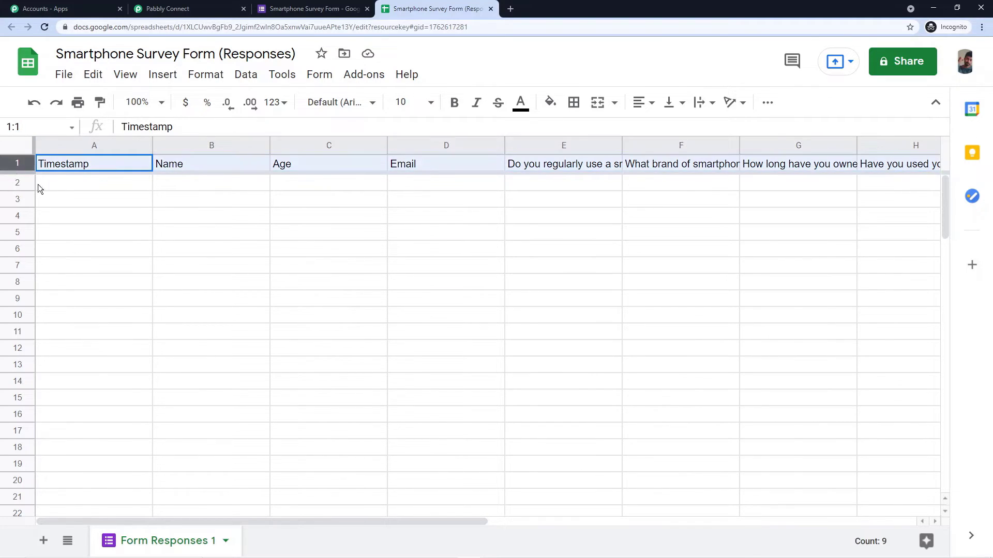
key(ctrl+b)
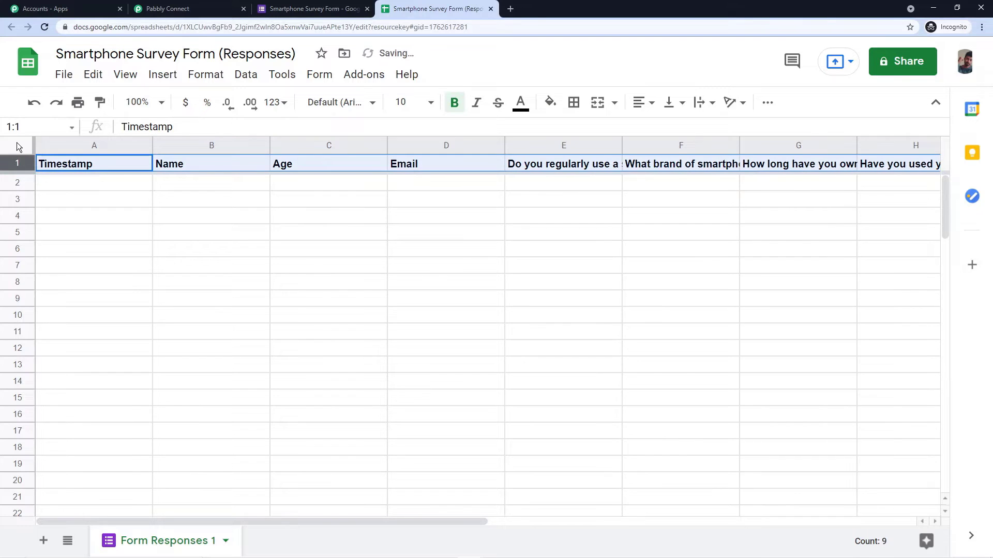
Step: Centre the whole sheet horizontally, align it middle vertically, and wrap text
click(16, 144)
click(642, 103)
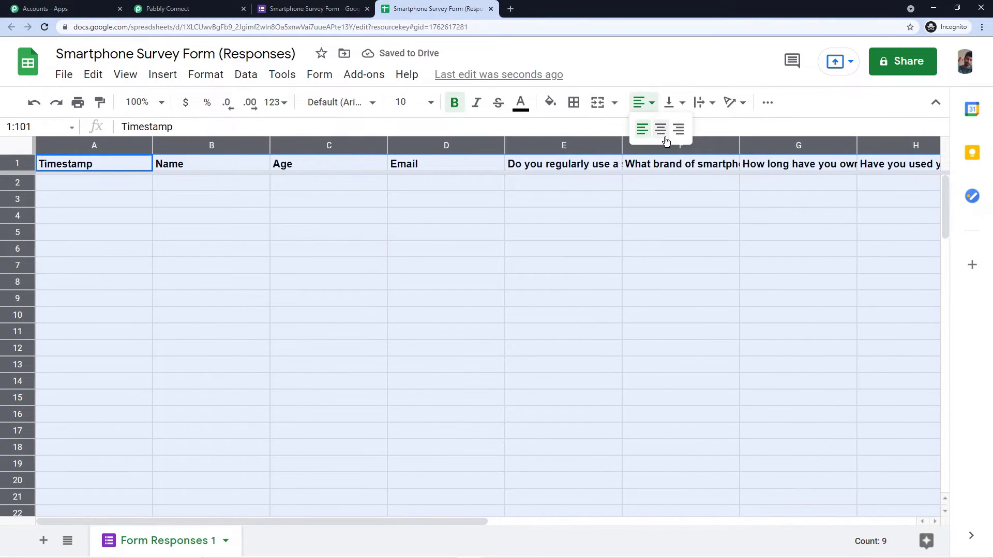
click(658, 129)
click(680, 102)
click(683, 129)
click(703, 103)
click(715, 129)
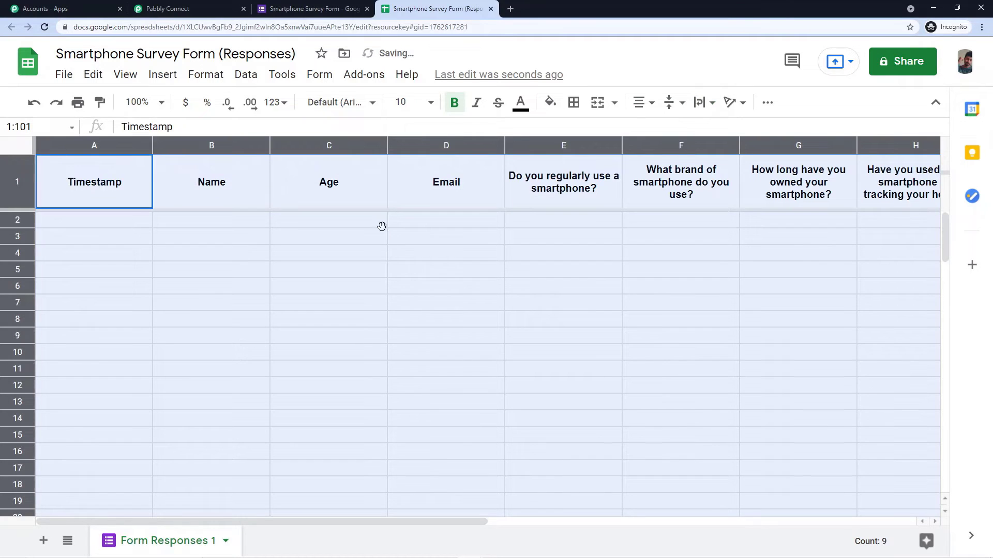
click(385, 235)
drag(284, 519, 431, 532)
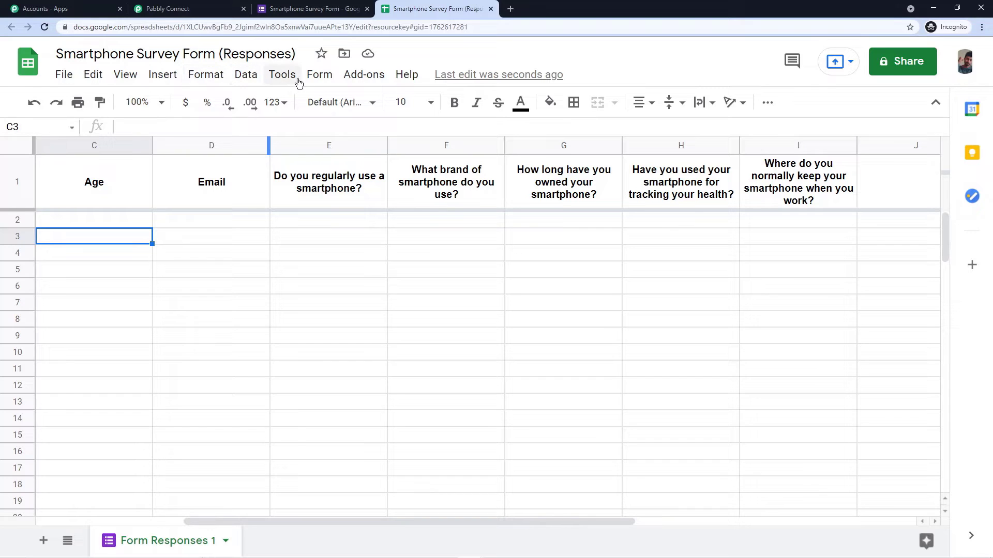
click(347, 77)
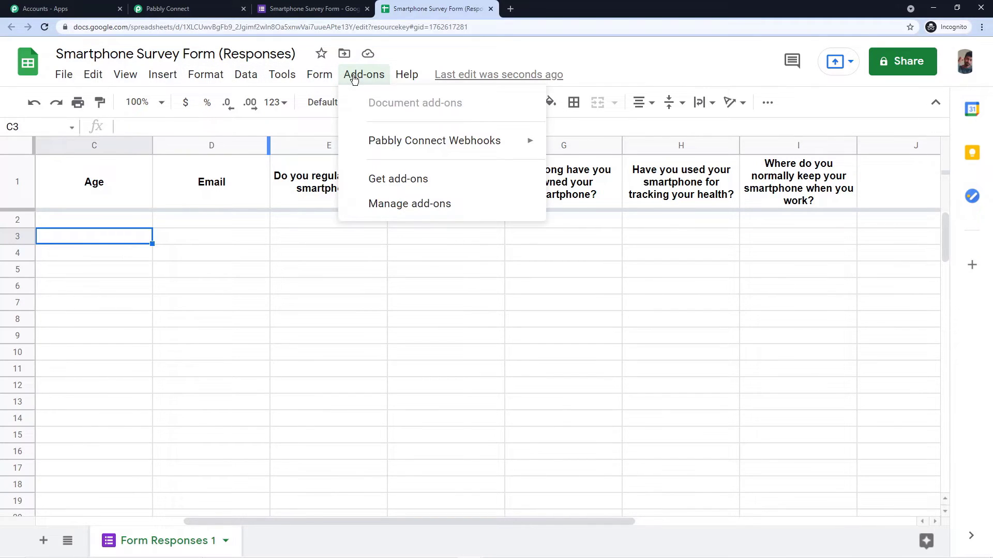
click(375, 178)
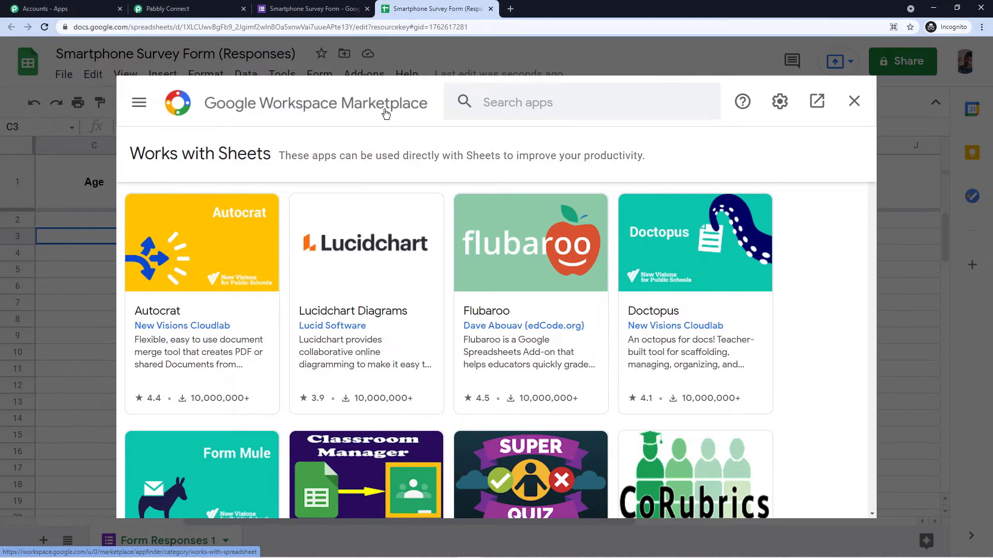
click(498, 104)
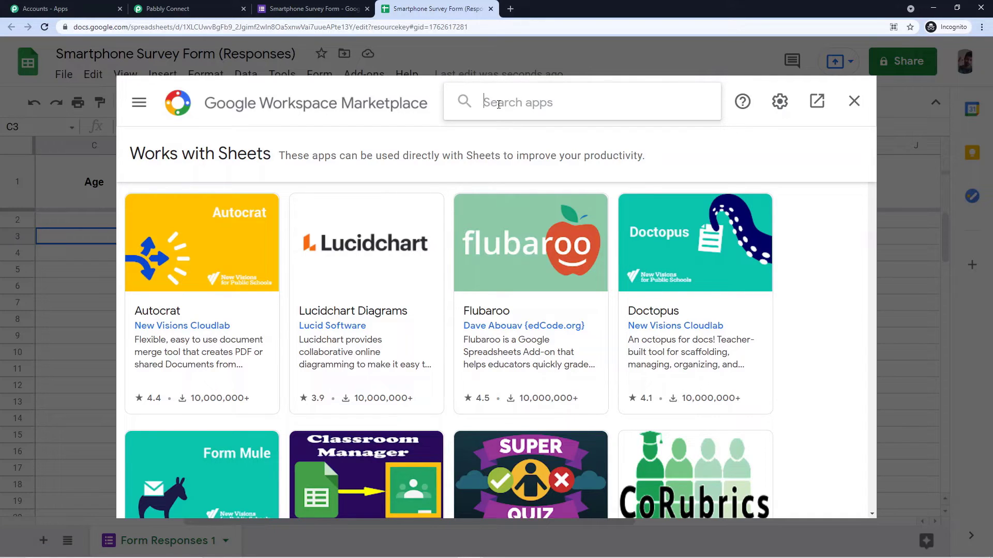
text(Pabb)
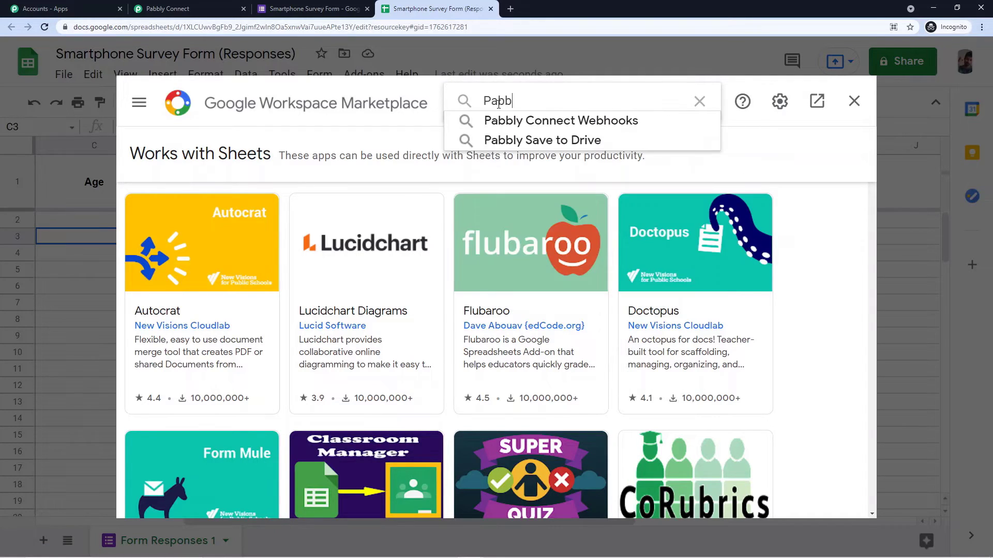
text(ly)
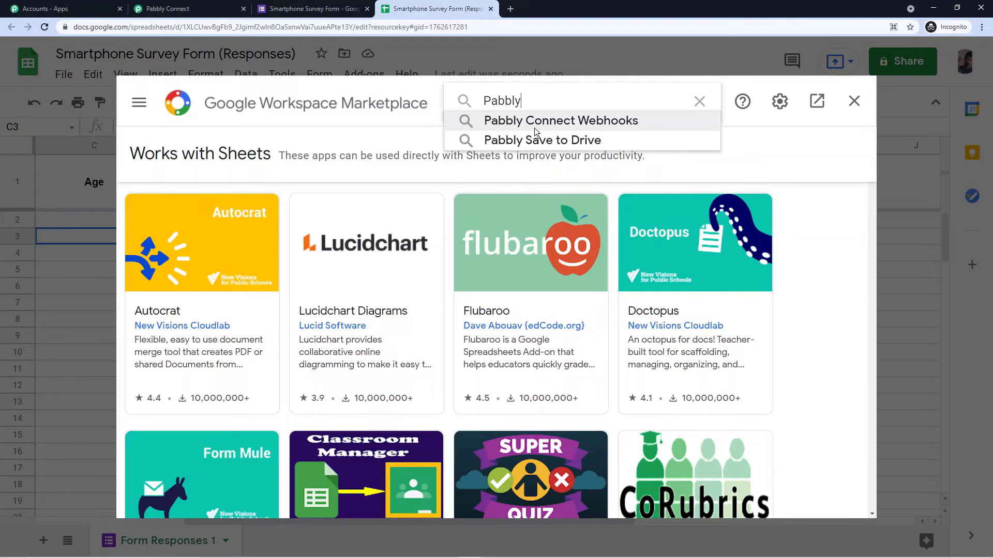
click(524, 121)
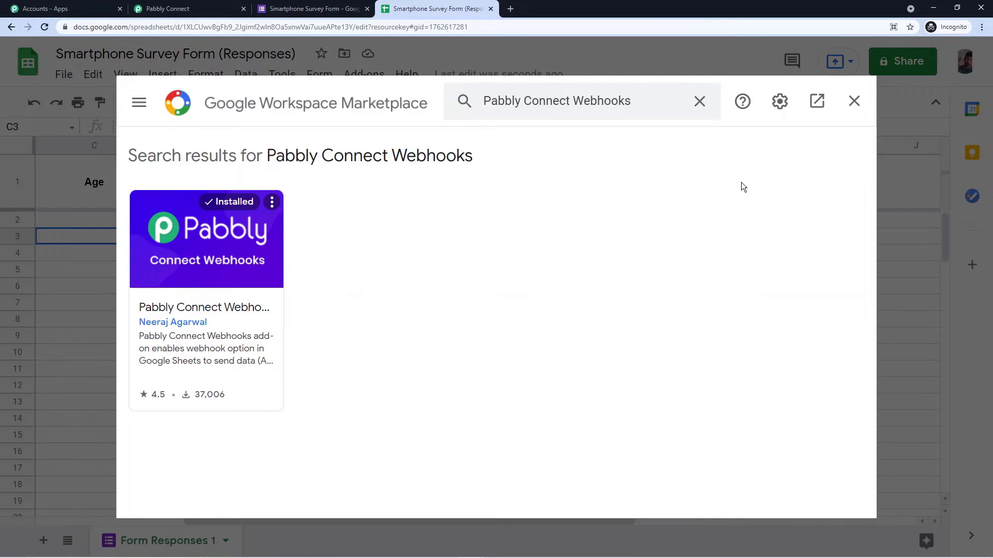
click(853, 101)
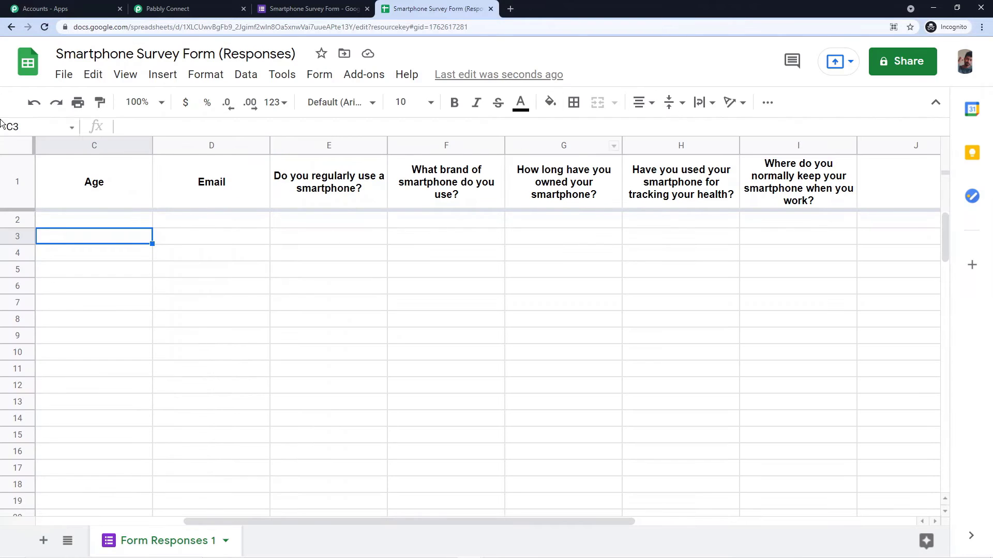
Step: Reload the sheet and open Pabbly Connect Webhooks > Initial Setup from Add-ons
click(45, 26)
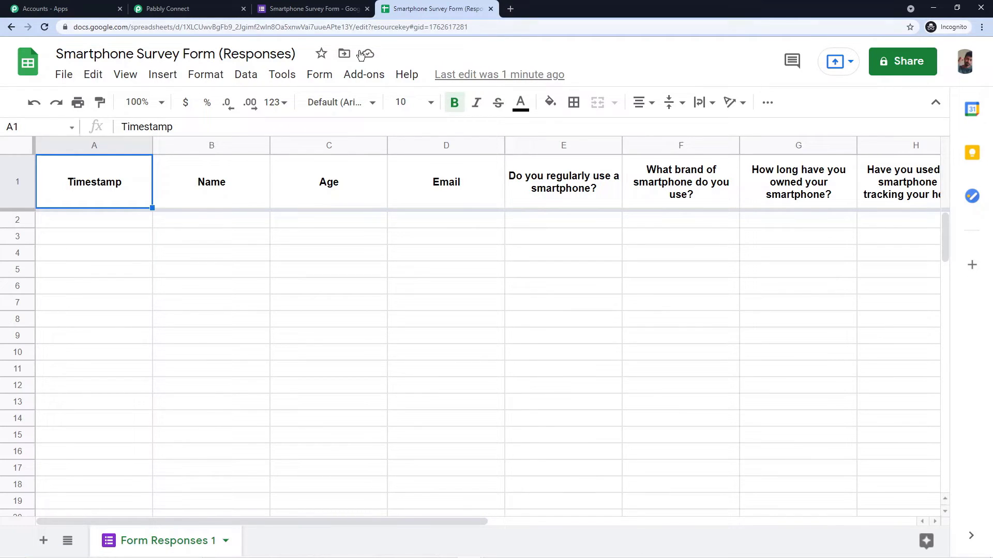
click(363, 78)
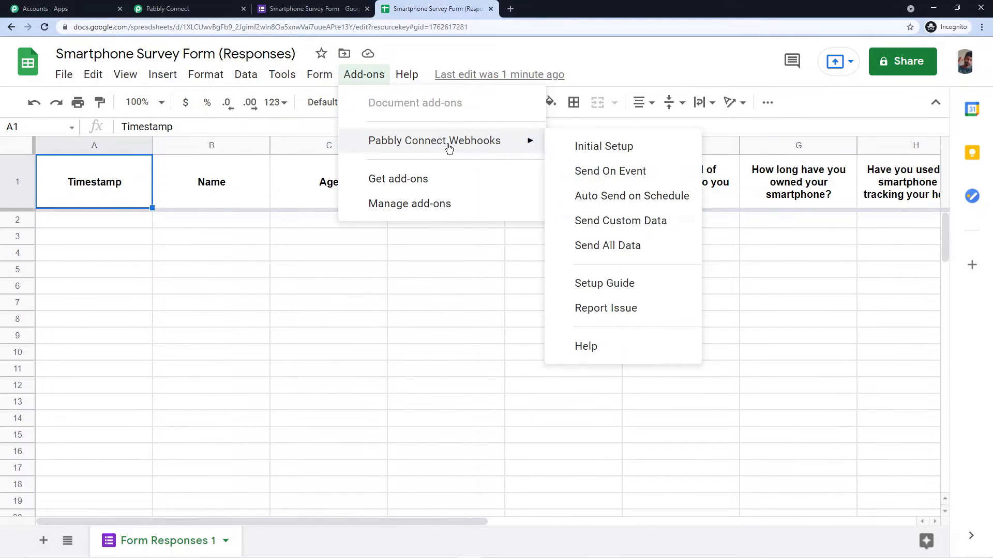
mouse_move(450, 150)
click(614, 147)
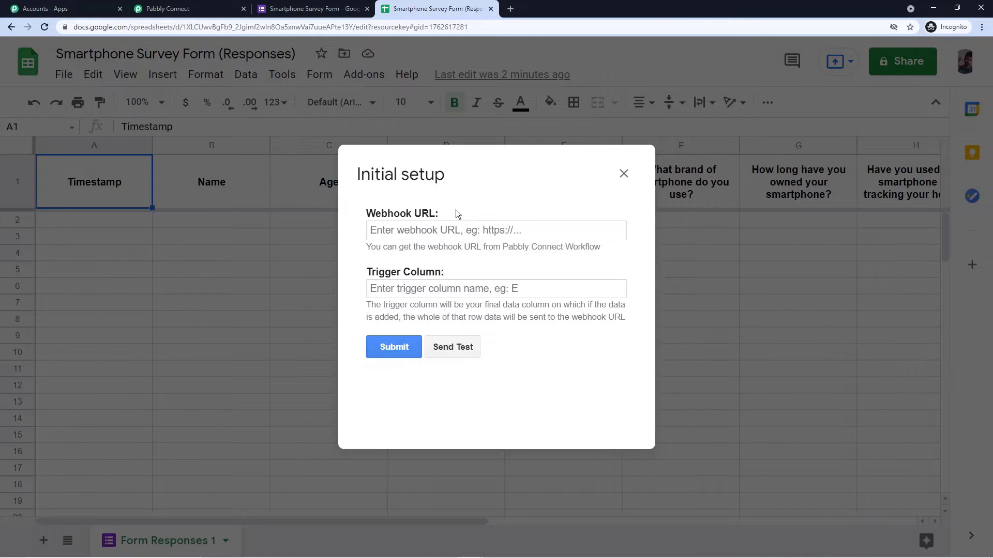
Step: Copy the Pabbly Connect webhook URL and paste it into the Webhook URL field
click(186, 9)
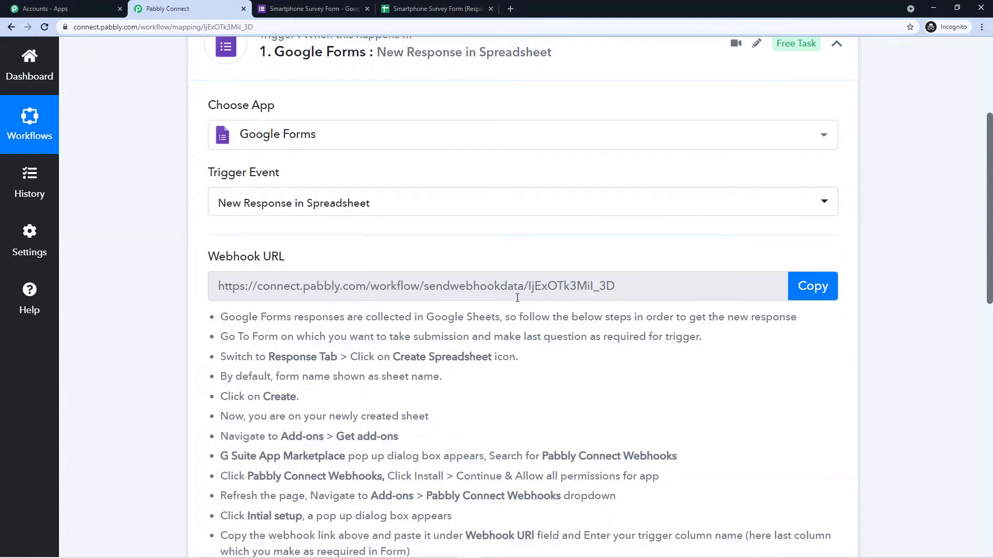
click(813, 286)
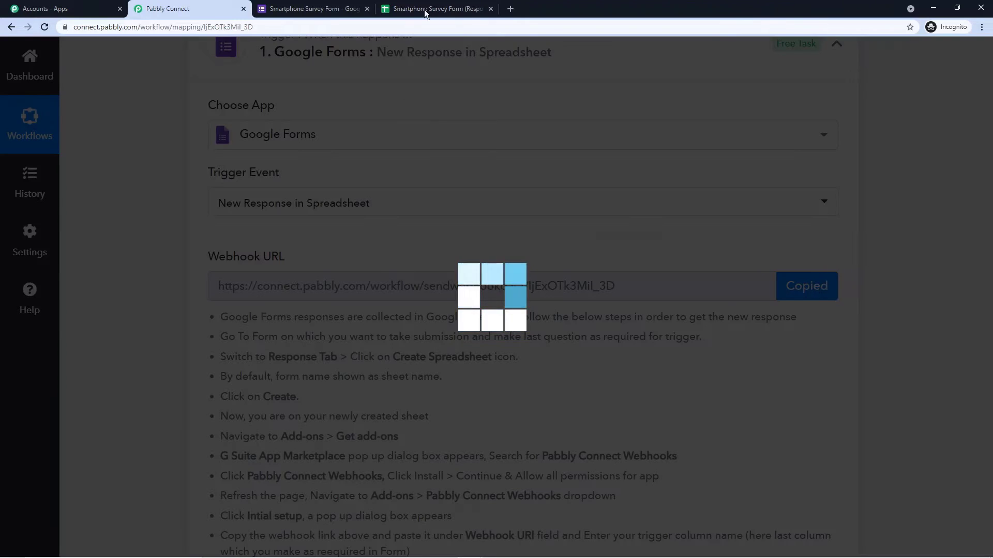
click(440, 9)
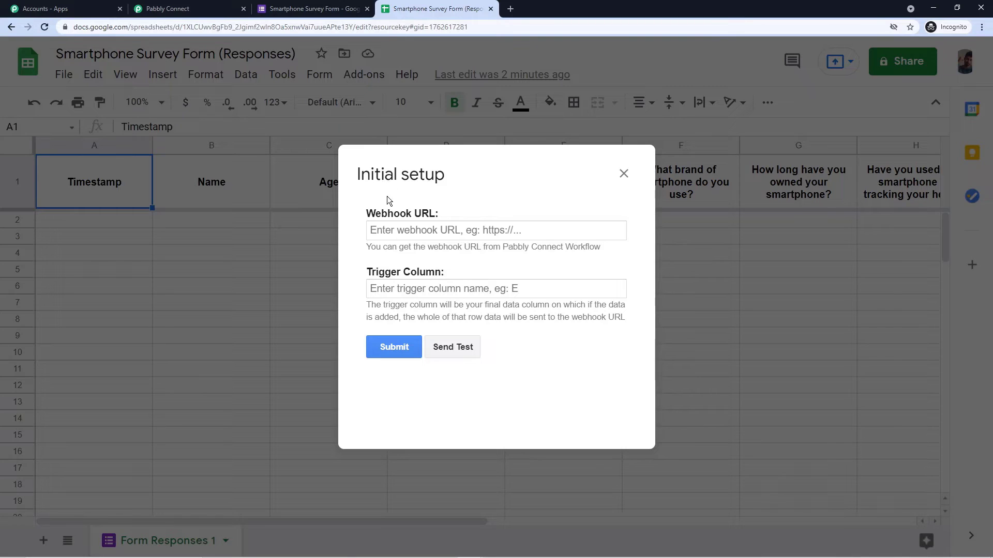
click(396, 229)
right_click(396, 229)
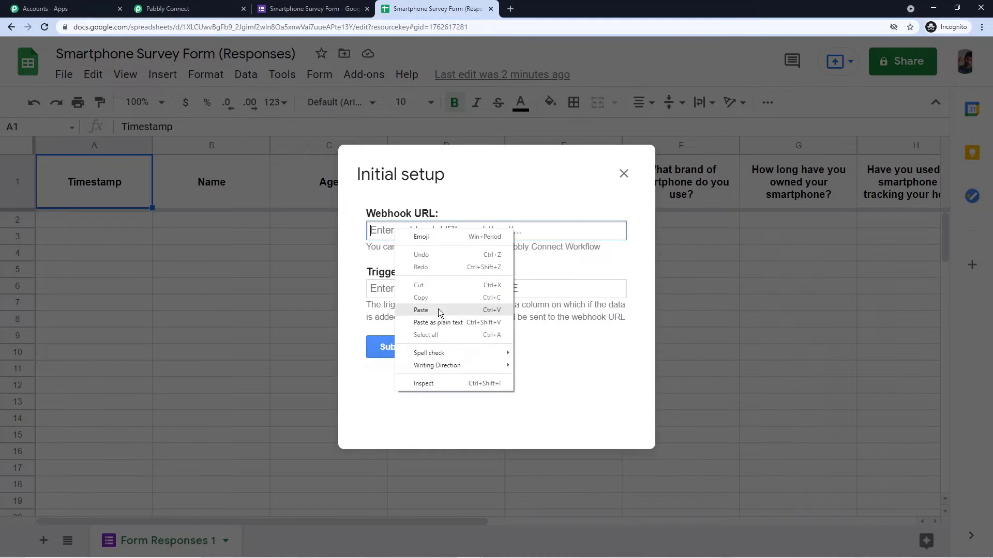
click(439, 309)
click(477, 196)
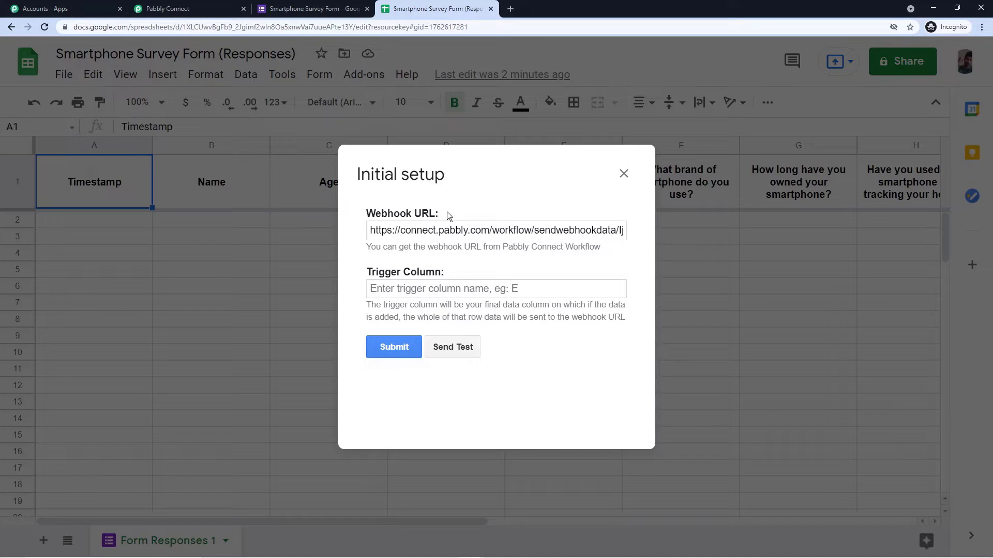
Step: Enter I as the trigger column and submit the setup
drag(520, 166, 405, 232)
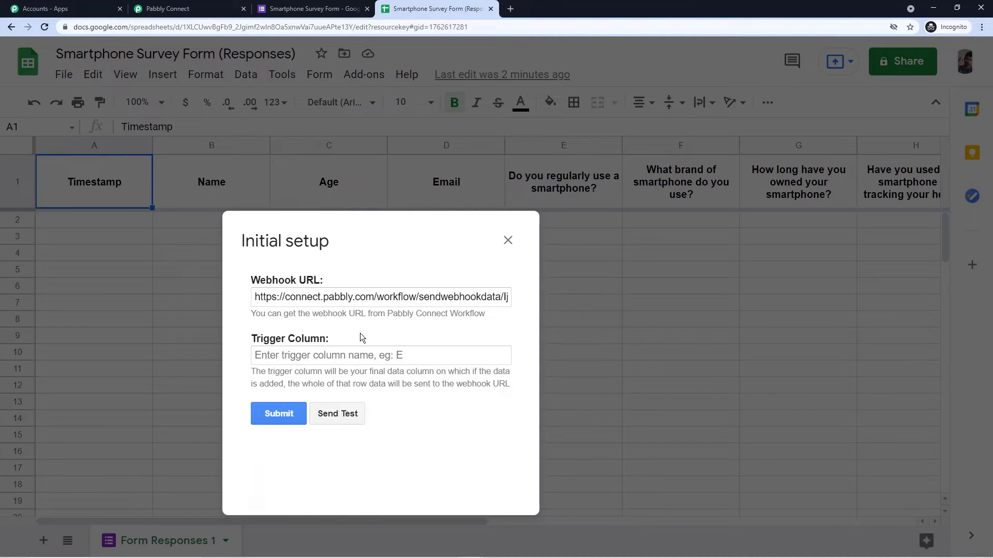
click(273, 367)
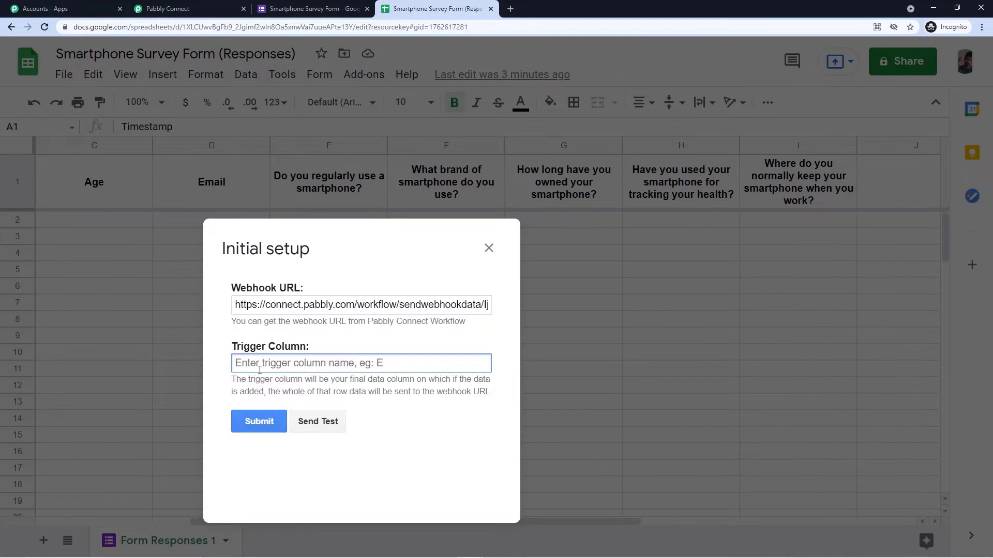
text(I)
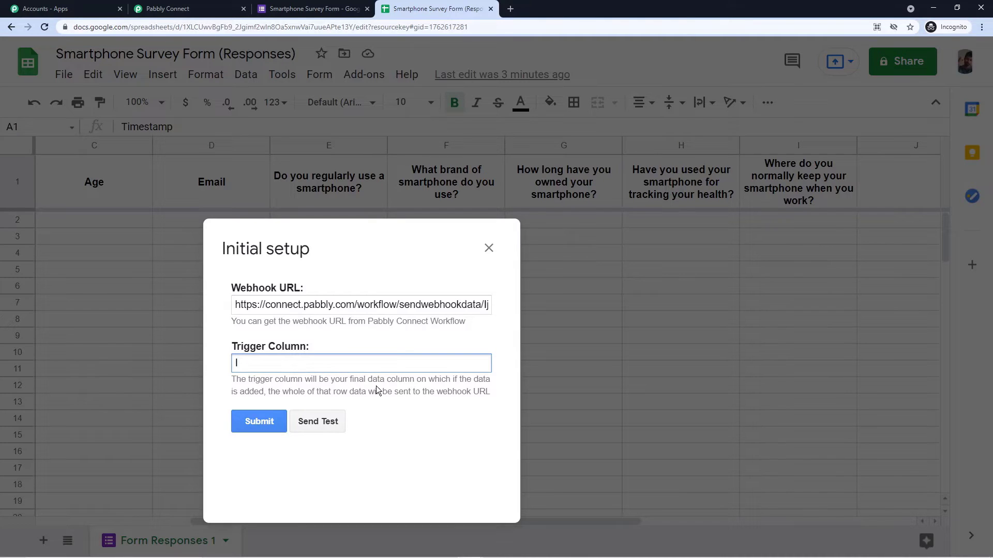
click(260, 423)
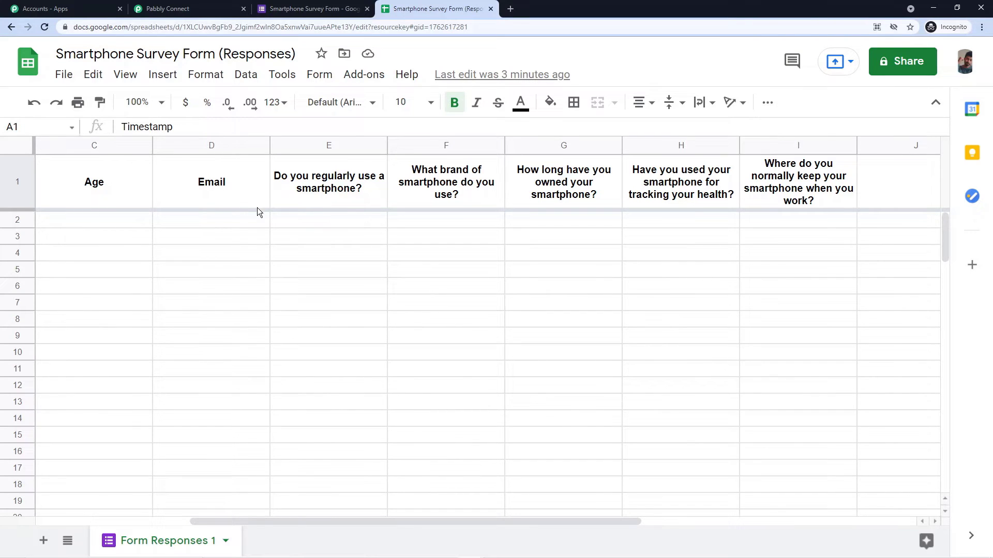
Step: Turn on Pabbly Connect Webhooks' Send On Event for new response rows
click(370, 78)
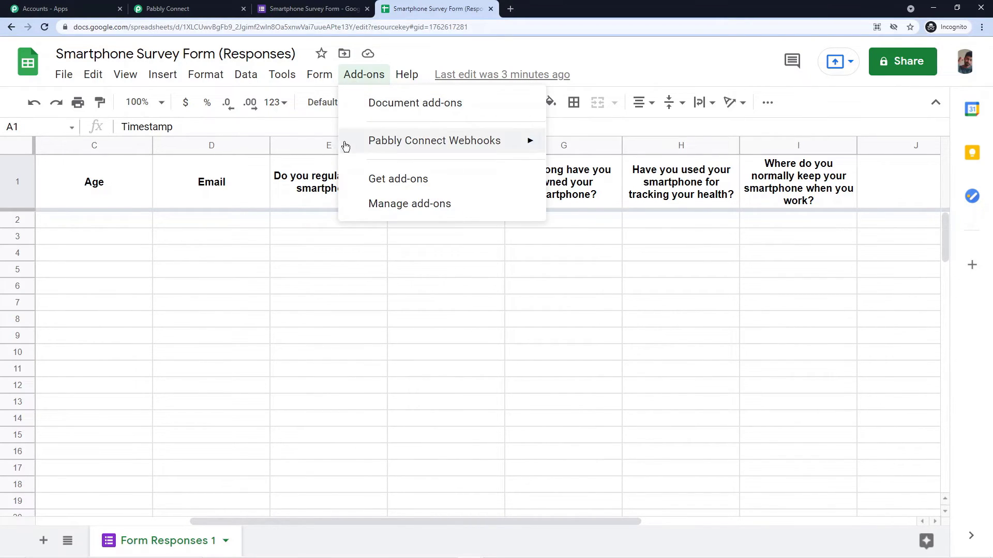
mouse_move(355, 150)
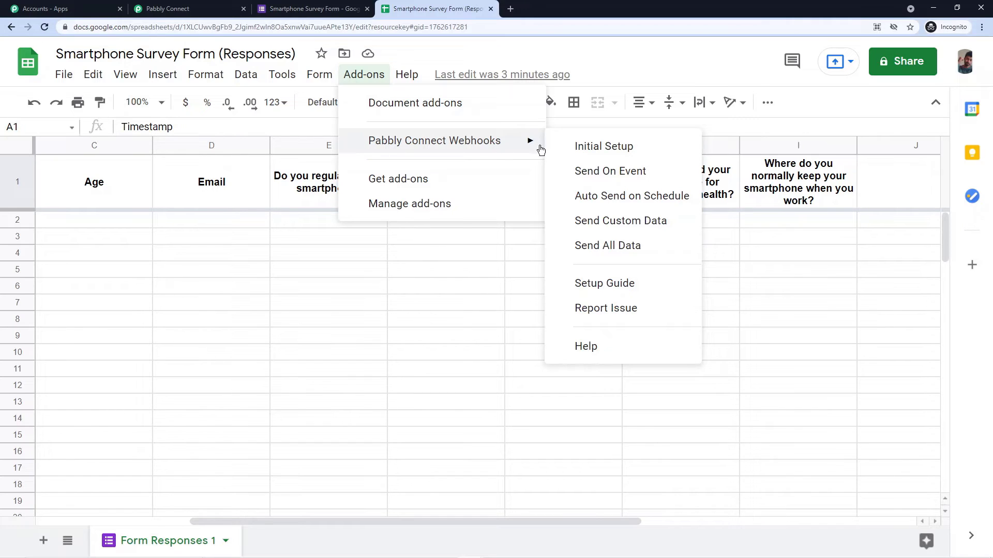
click(594, 174)
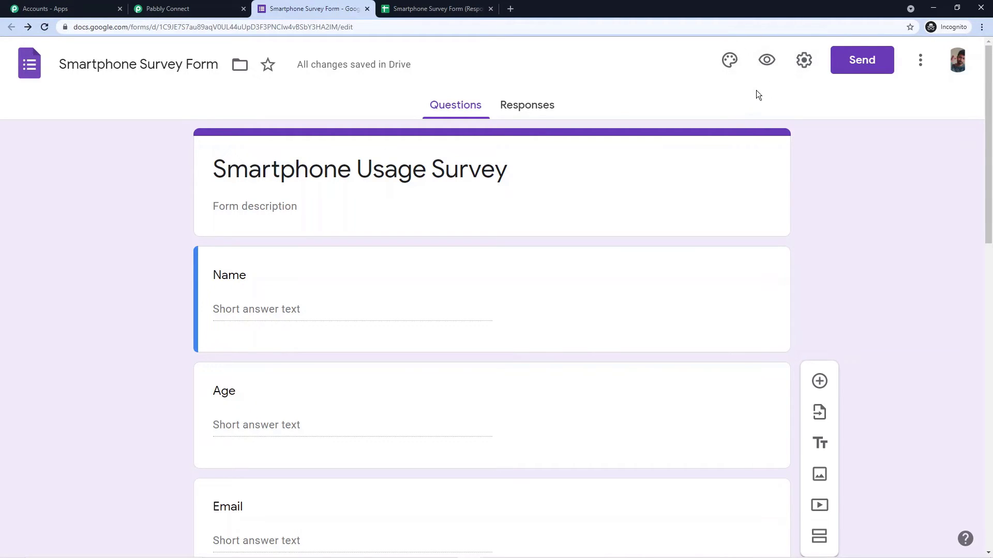
Step: Preview the Smartphone Usage Survey, answer every question, and submit the test response
click(766, 60)
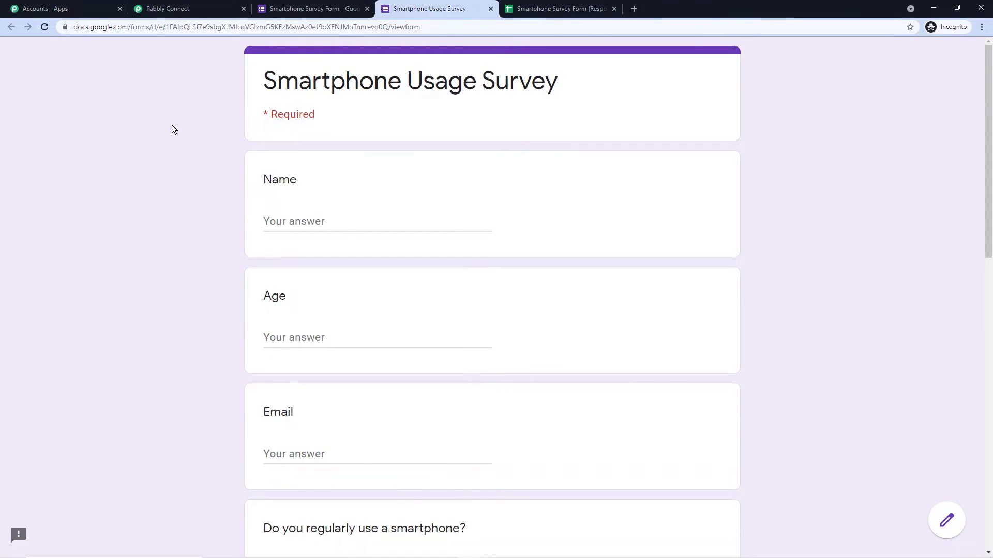
scroll(186, 93, down, 2)
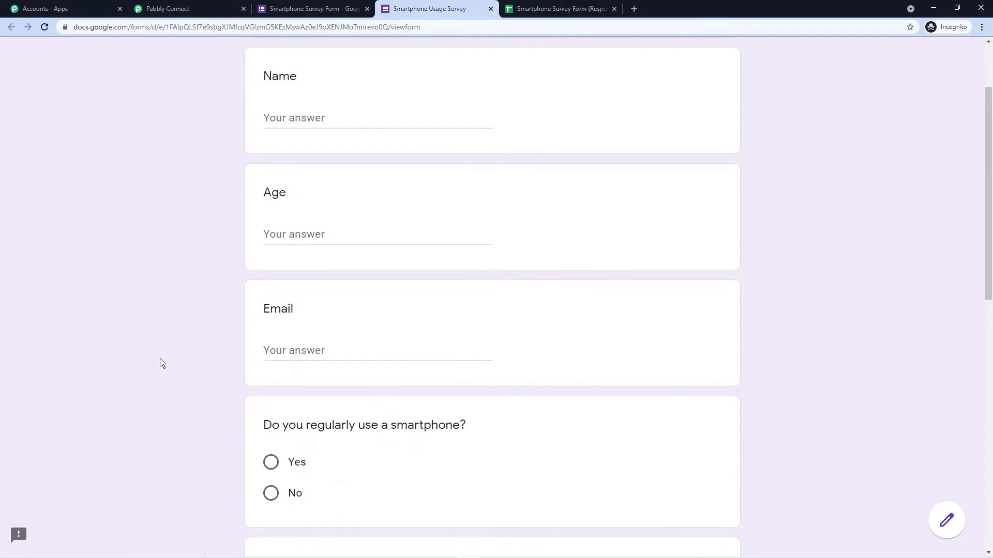
scroll(173, 204, up, 2)
scroll(176, 198, down, 4)
scroll(175, 197, up, 4)
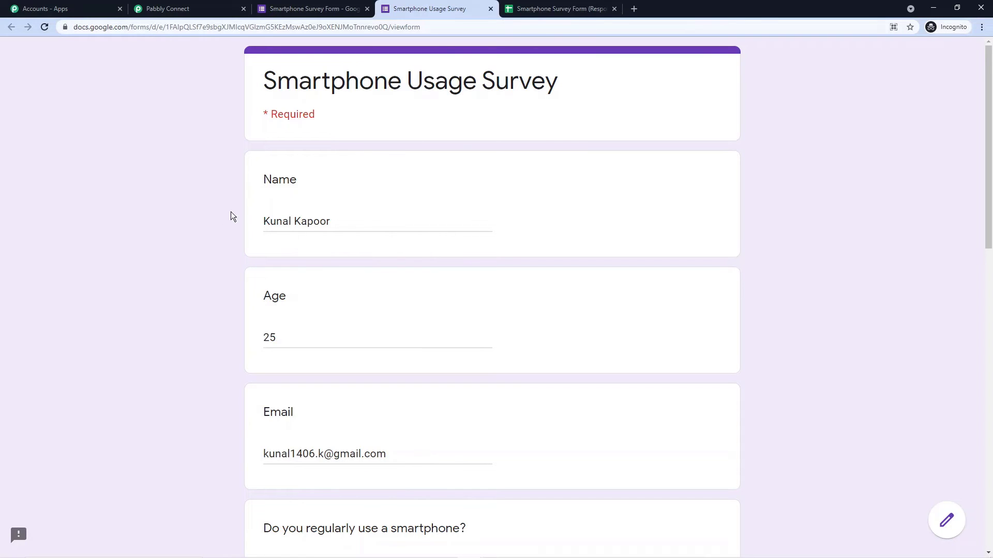
scroll(260, 279, down, 2)
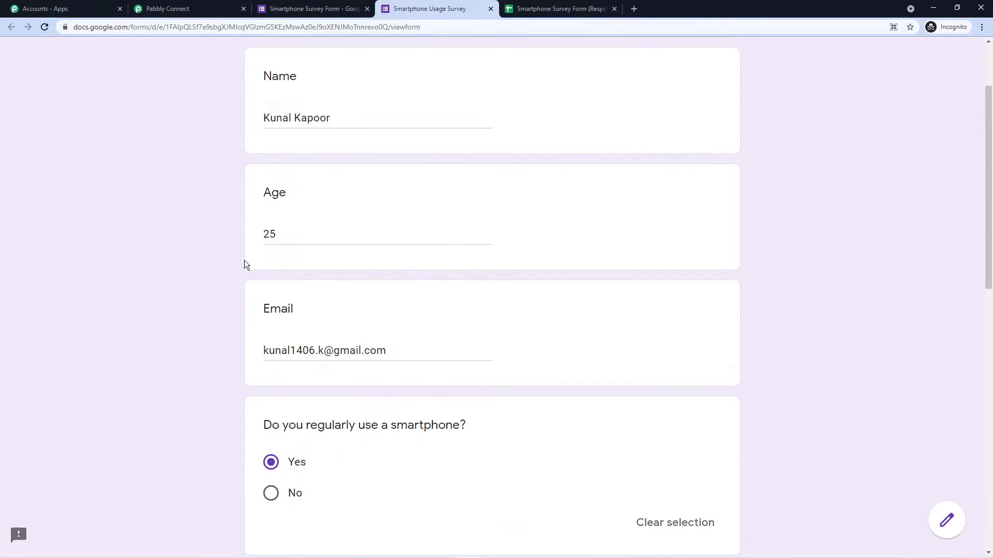
scroll(229, 256, down, 2)
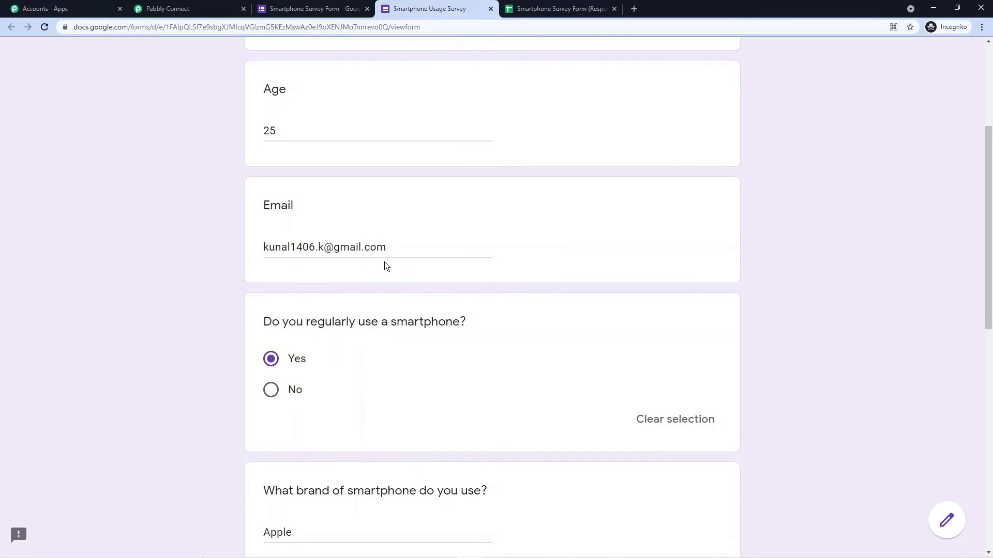
scroll(393, 259, down, 2)
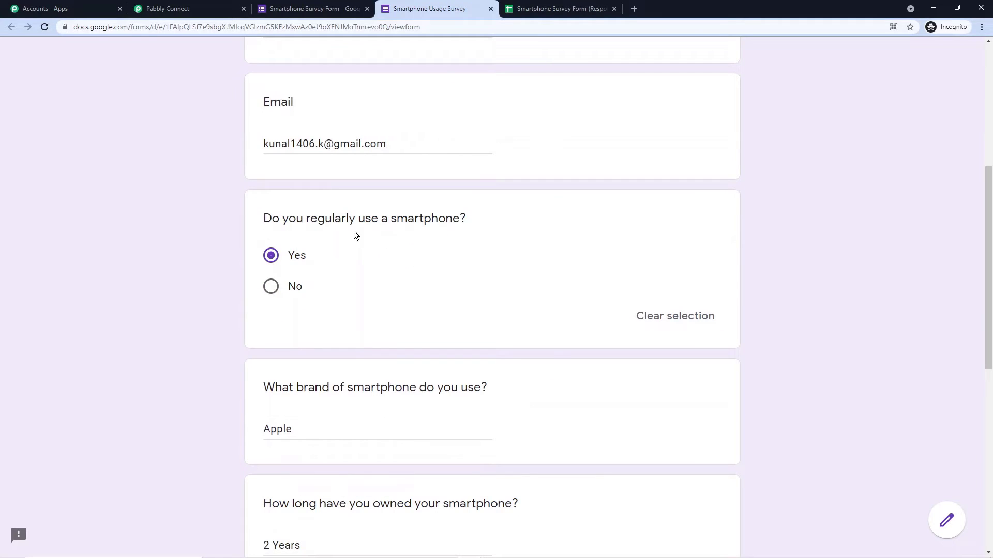
scroll(282, 266, down, 2)
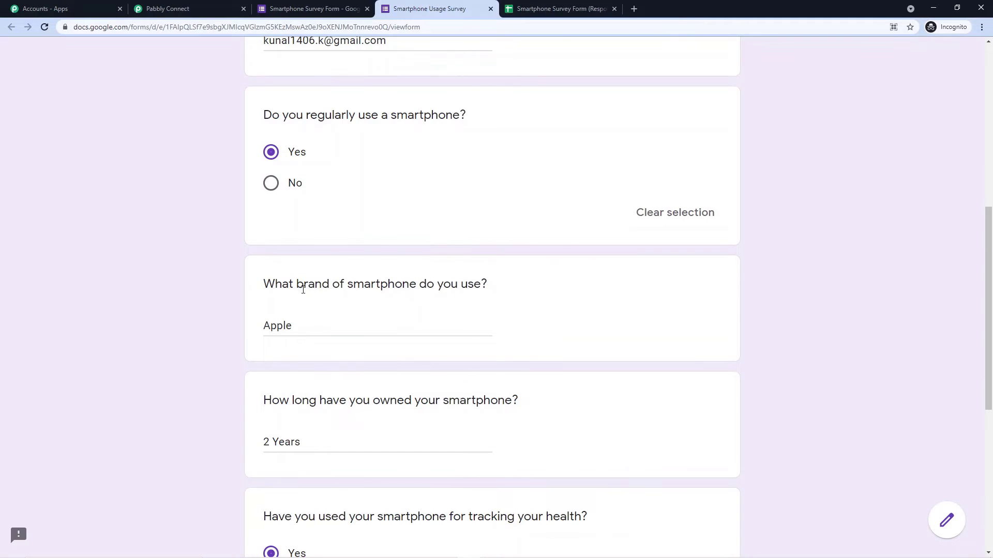
scroll(300, 285, down, 2)
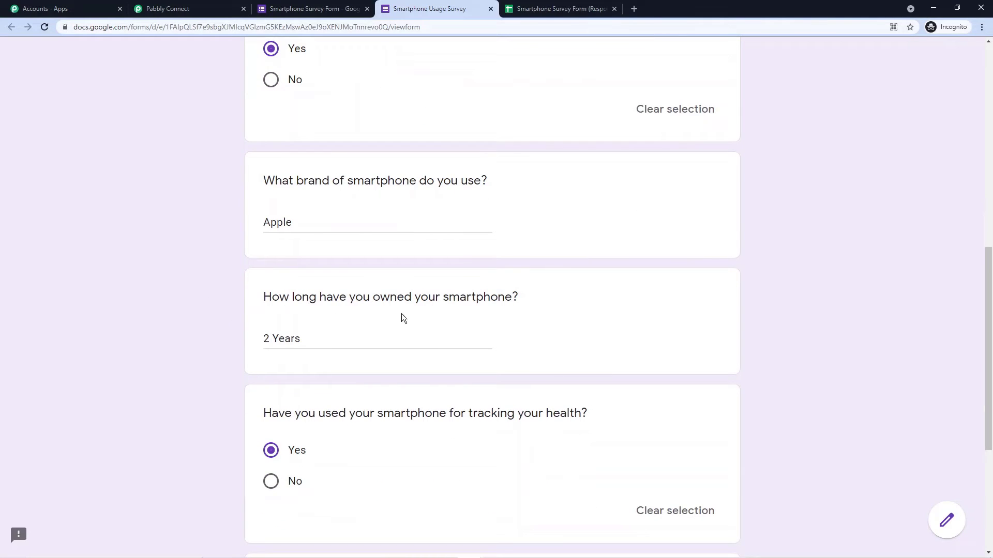
scroll(413, 290, down, 2)
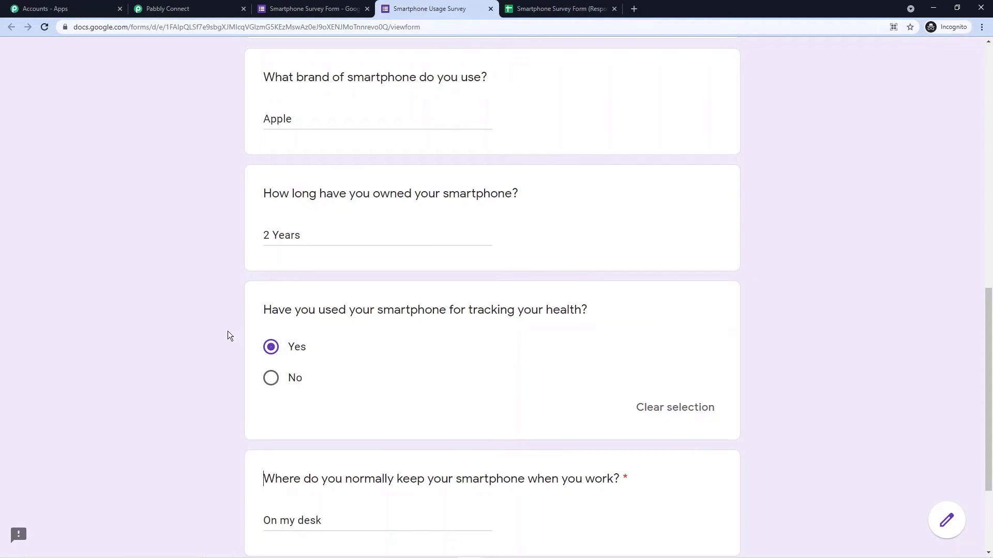
scroll(230, 336, down, 3)
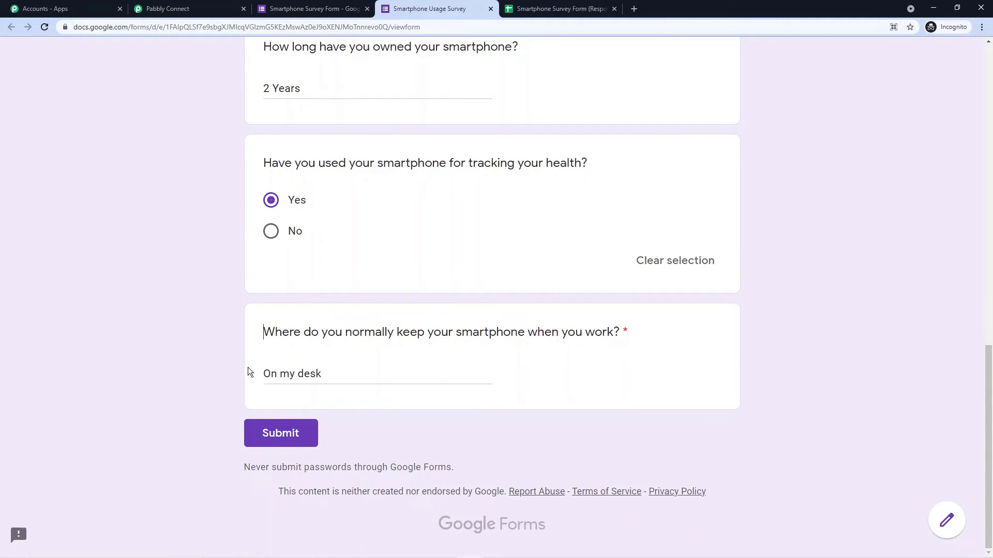
scroll(178, 310, up, 6)
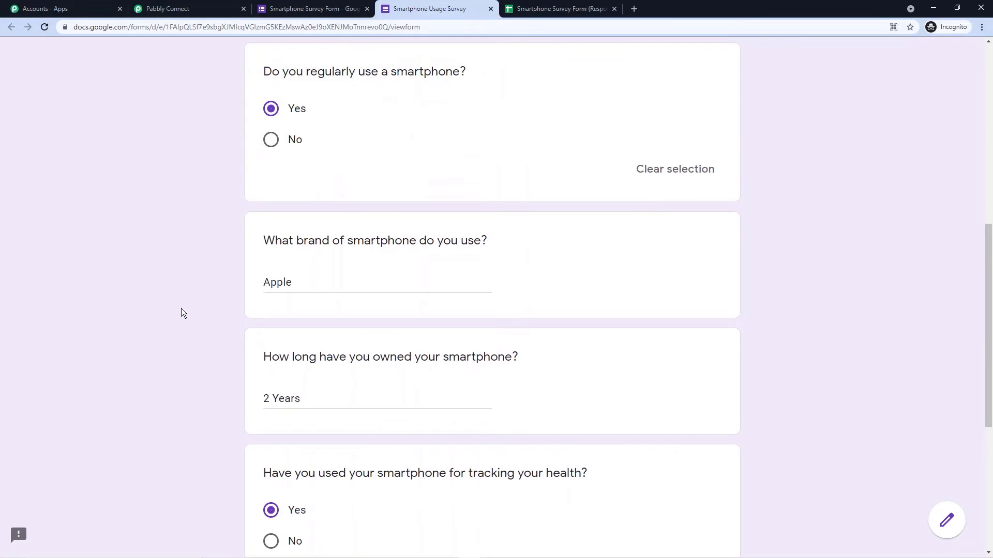
scroll(181, 308, down, 5)
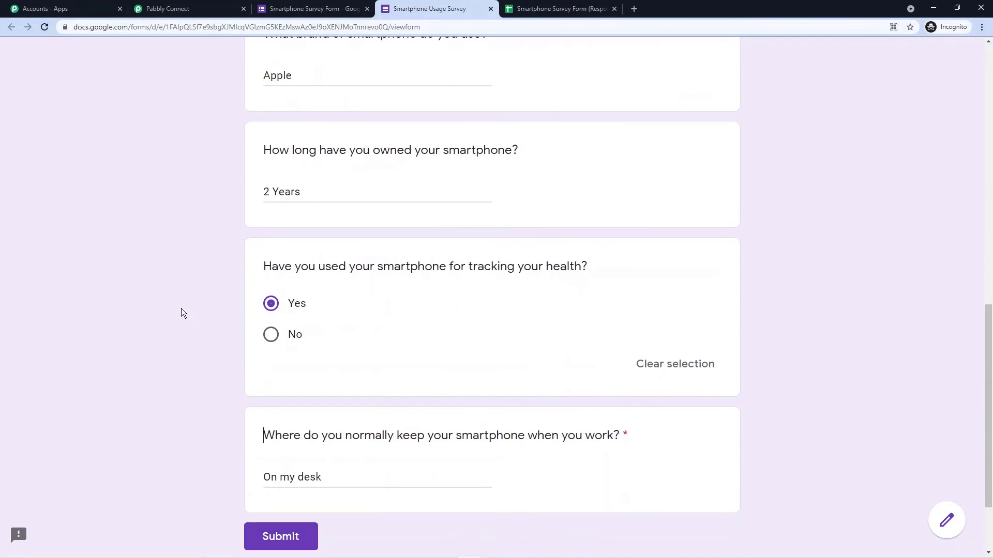
scroll(181, 308, down, 2)
click(282, 434)
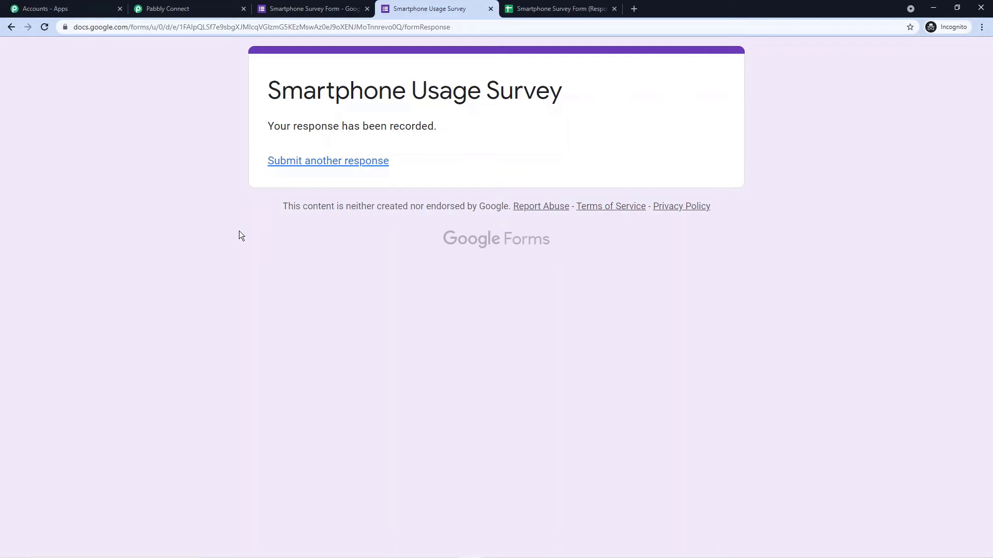
Step: Return to the workflow and scroll to the trigger's Response Received section
click(217, 7)
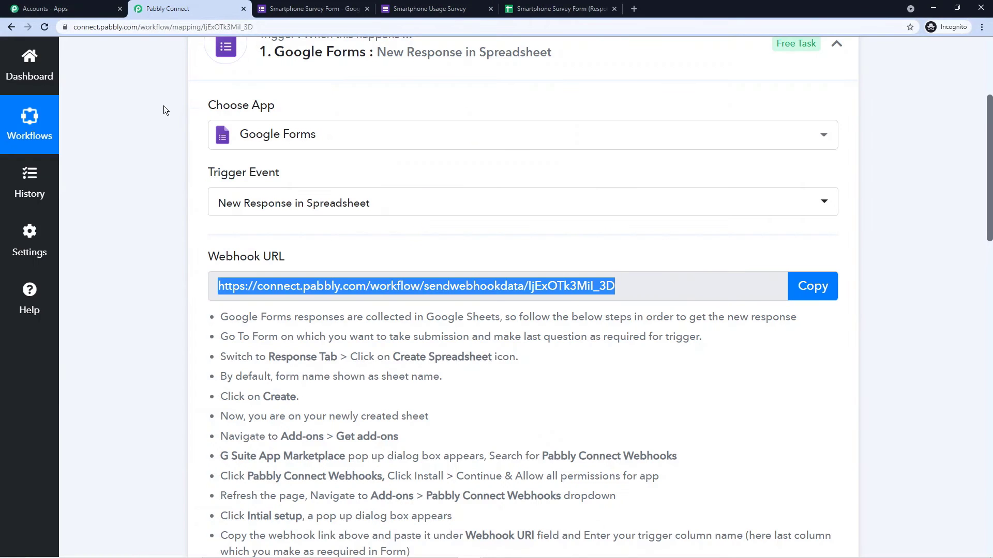
scroll(166, 131, down, 8)
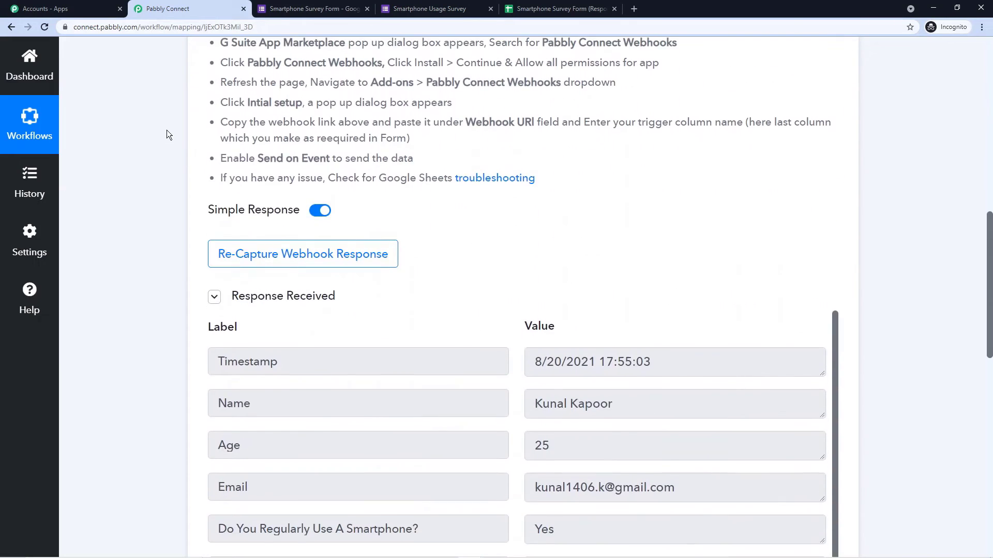
scroll(255, 113, down, 4)
mouse_move(261, 92)
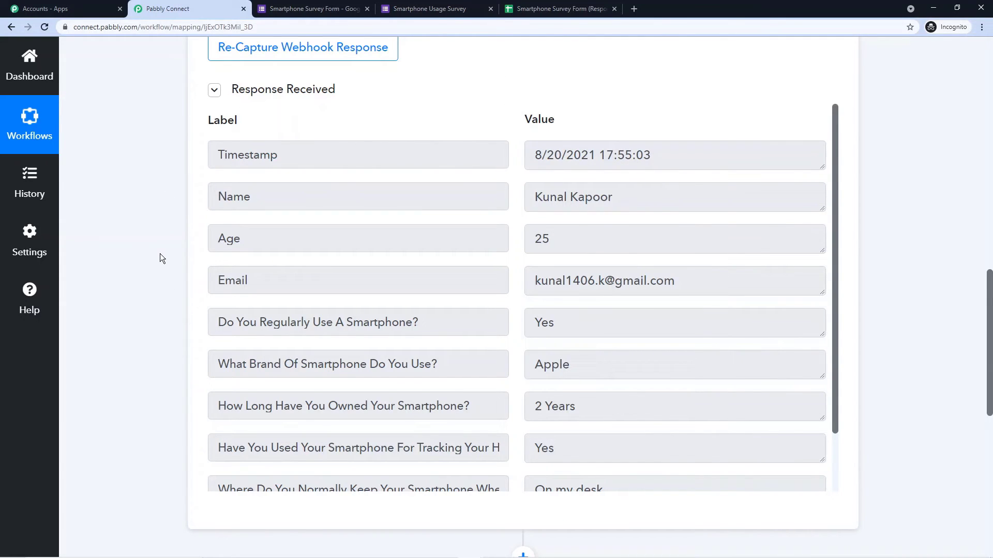
click(414, 9)
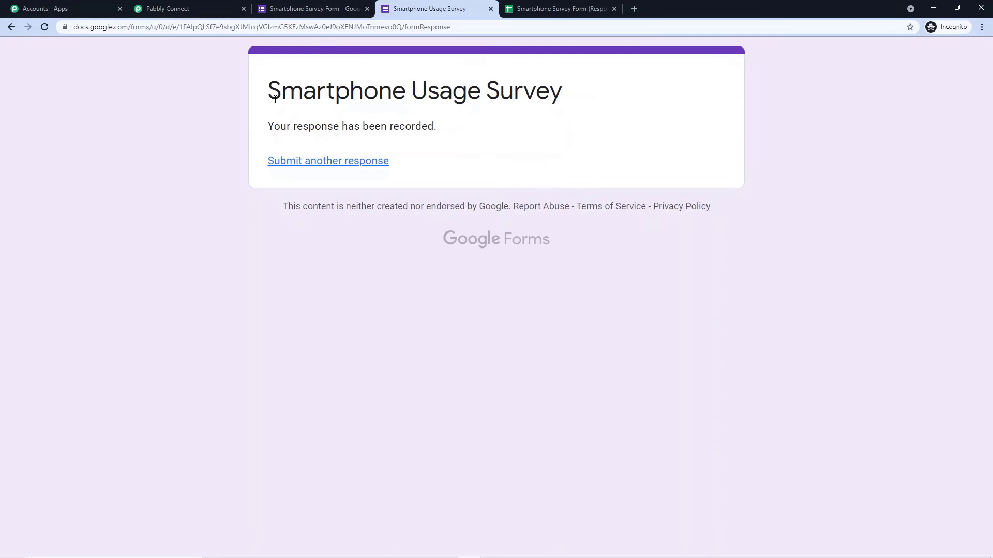
click(207, 9)
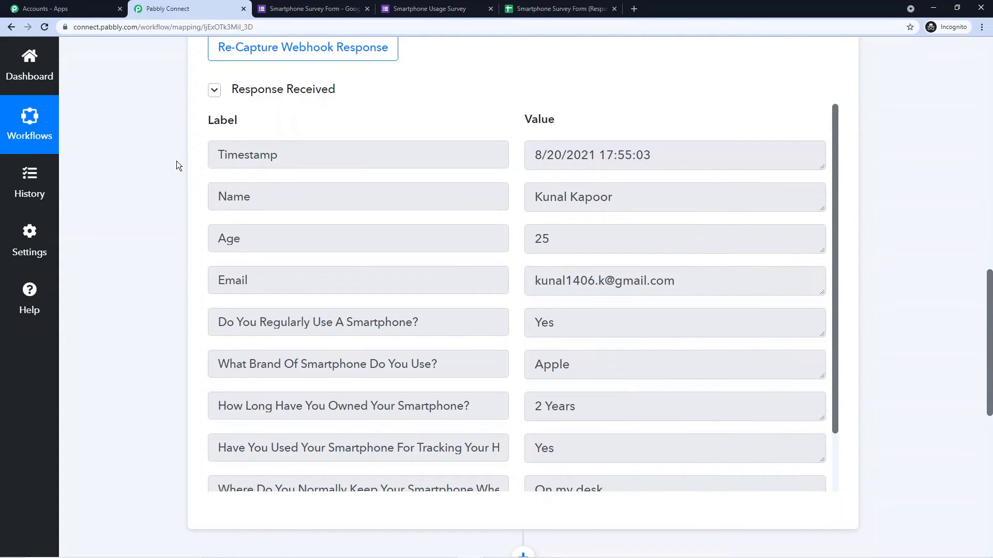
Step: Check the captured Name, Age and Email values, with Age 25 and RowIndex 2
click(605, 199)
key(ctrl+a)
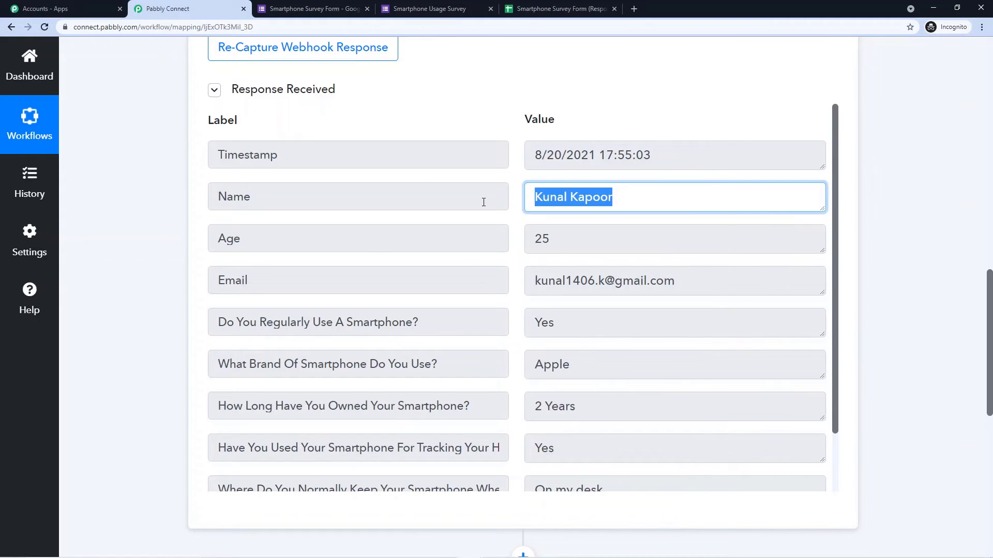
click(565, 250)
key(ctrl+a)
drag(682, 280, 530, 282)
scroll(576, 309, down, 3)
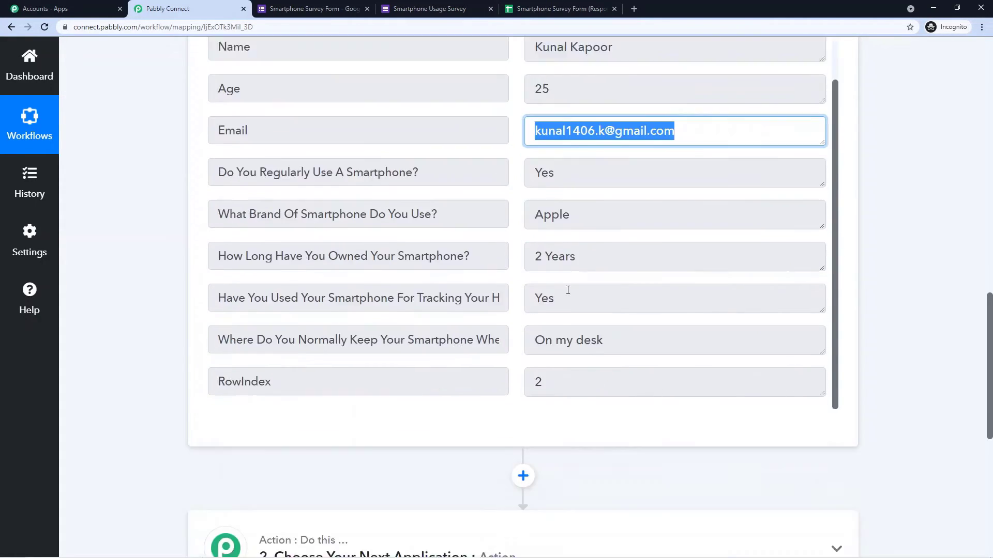
click(171, 240)
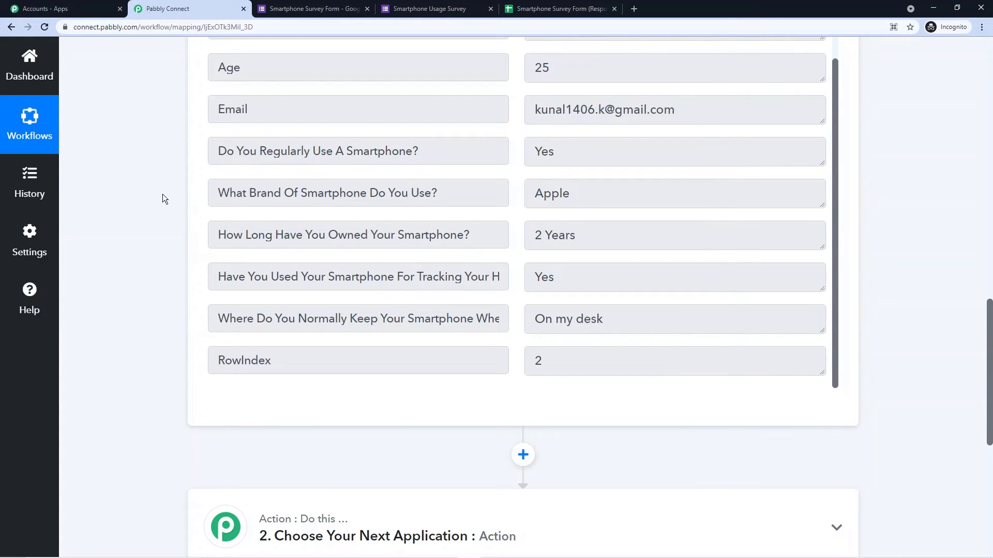
scroll(160, 195, down, 4)
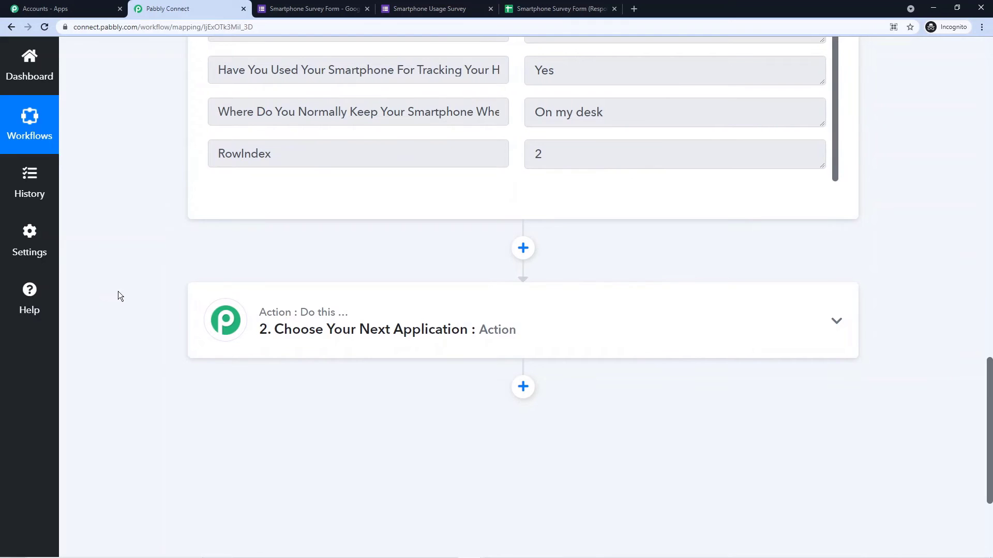
Step: Set step 2 to the Gmail app with action event Send an Email, and start connecting an account
click(277, 330)
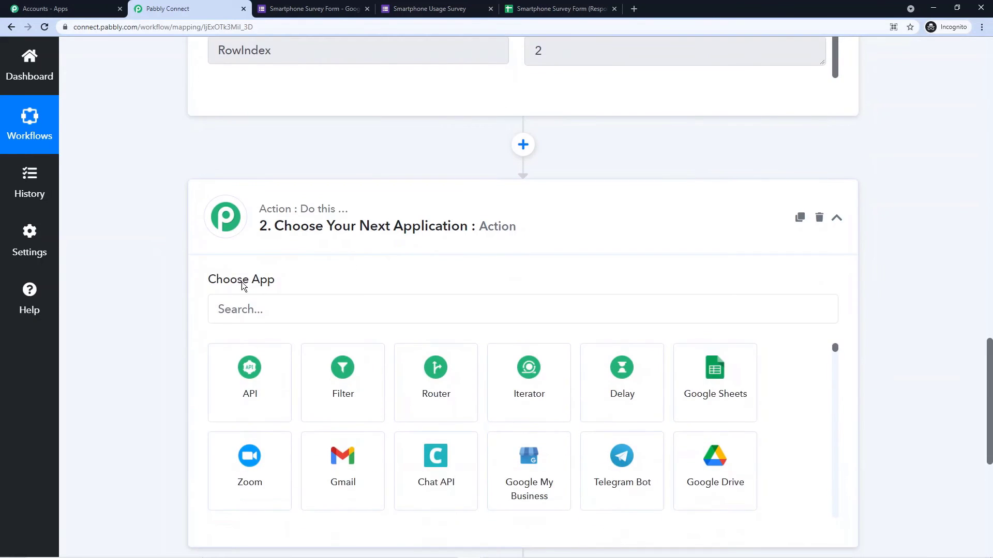
click(258, 202)
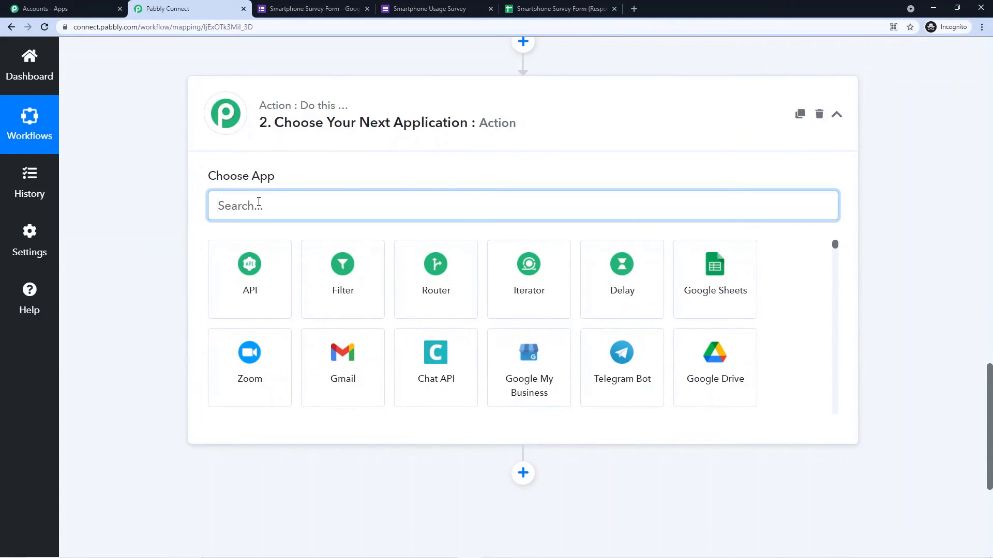
text(Gmail)
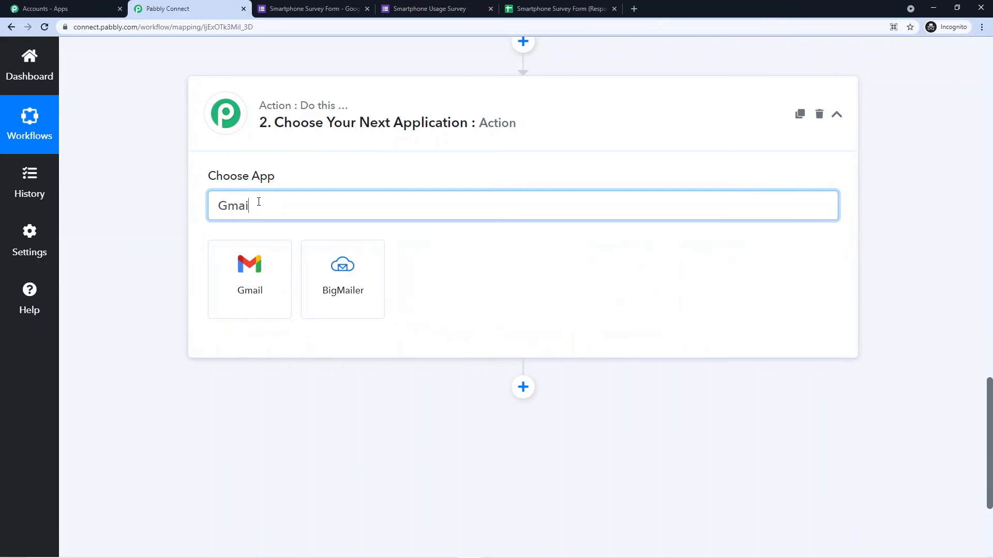
click(256, 259)
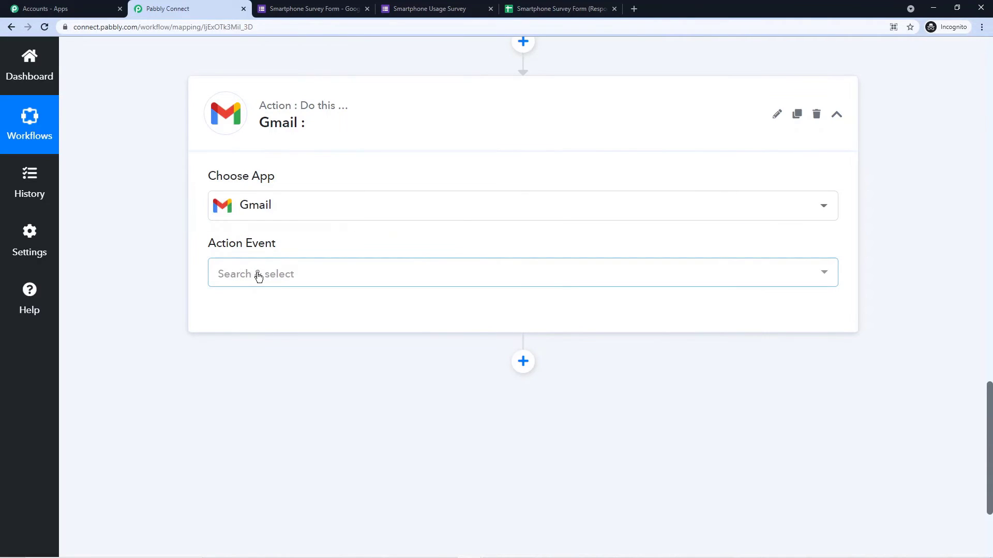
click(257, 275)
click(259, 387)
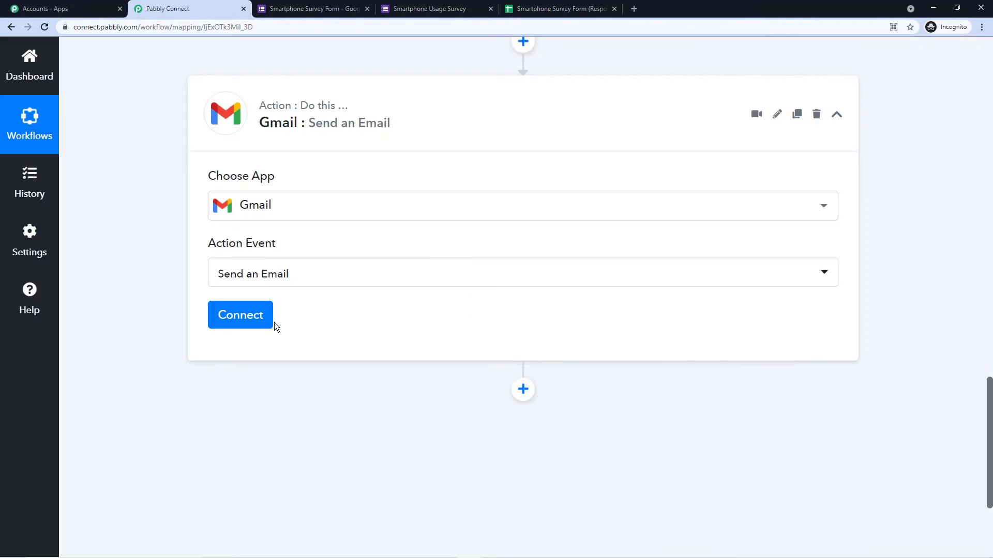
click(242, 317)
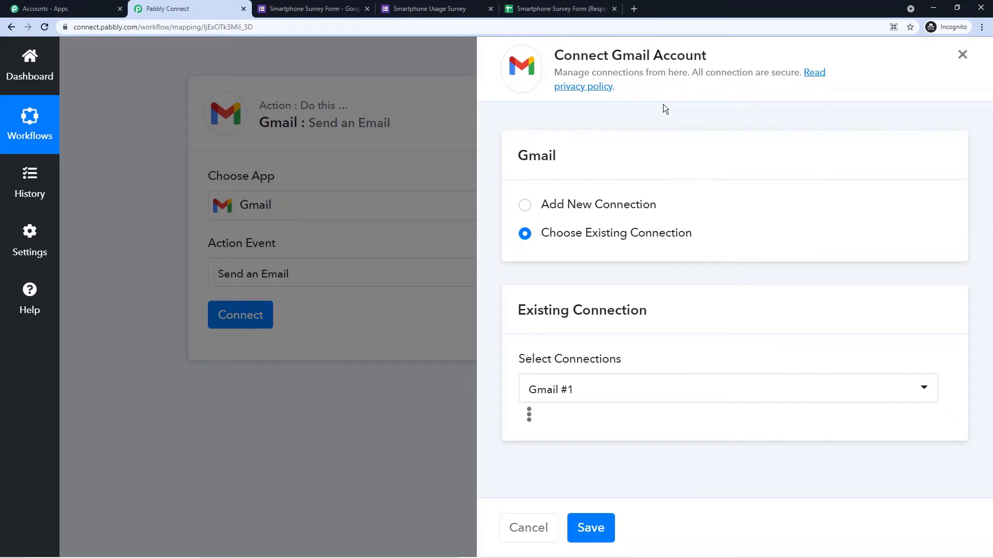
Step: Add a new Gmail connection, pick the Google account, and continue to grant access
click(530, 207)
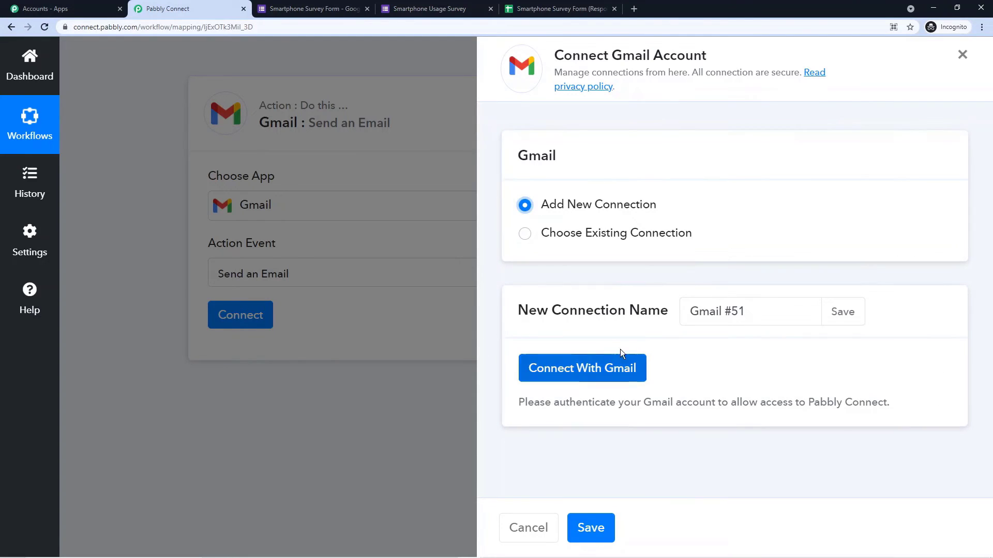
click(583, 370)
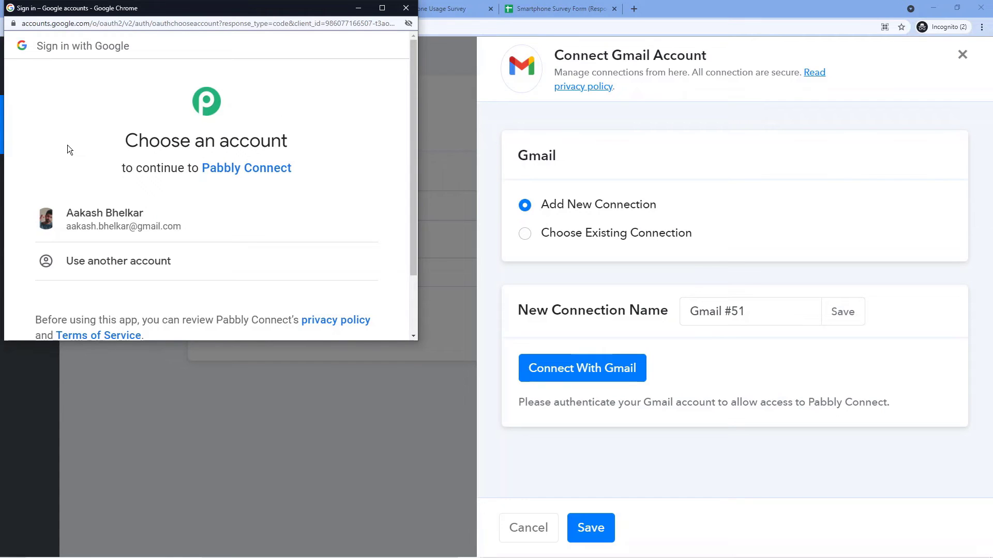
click(129, 226)
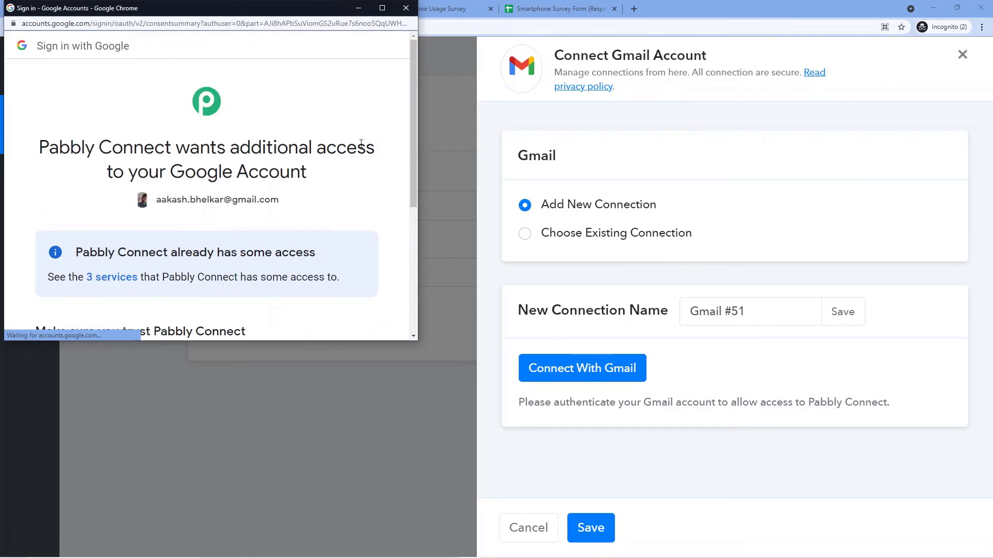
scroll(350, 153, down, 5)
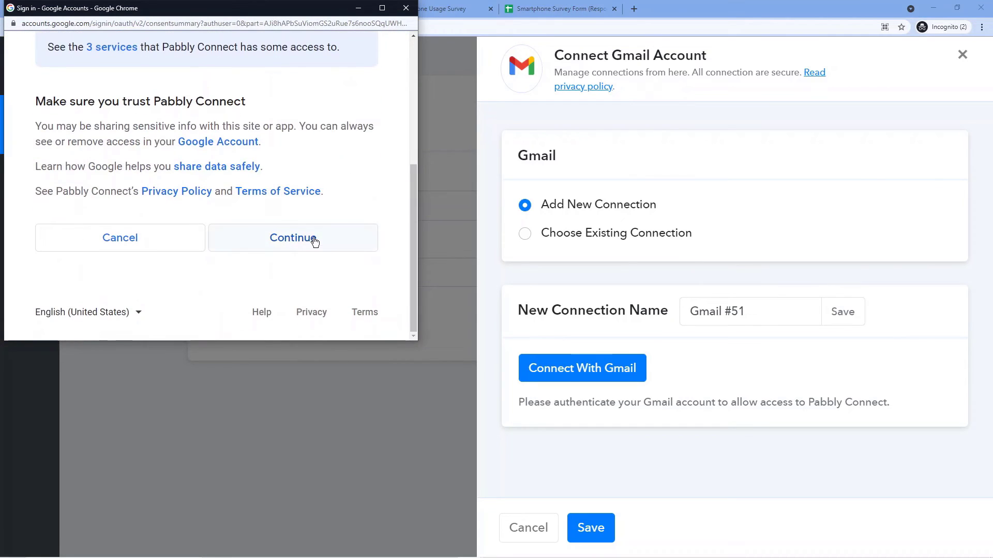
click(313, 238)
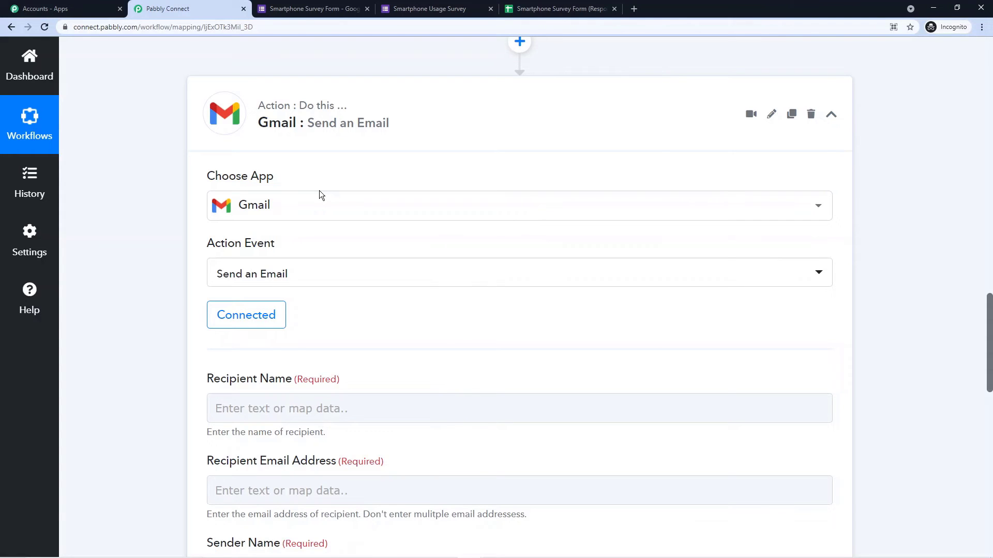
Step: Locate the respondent's Name value in the captured trigger response
scroll(320, 194, down, 4)
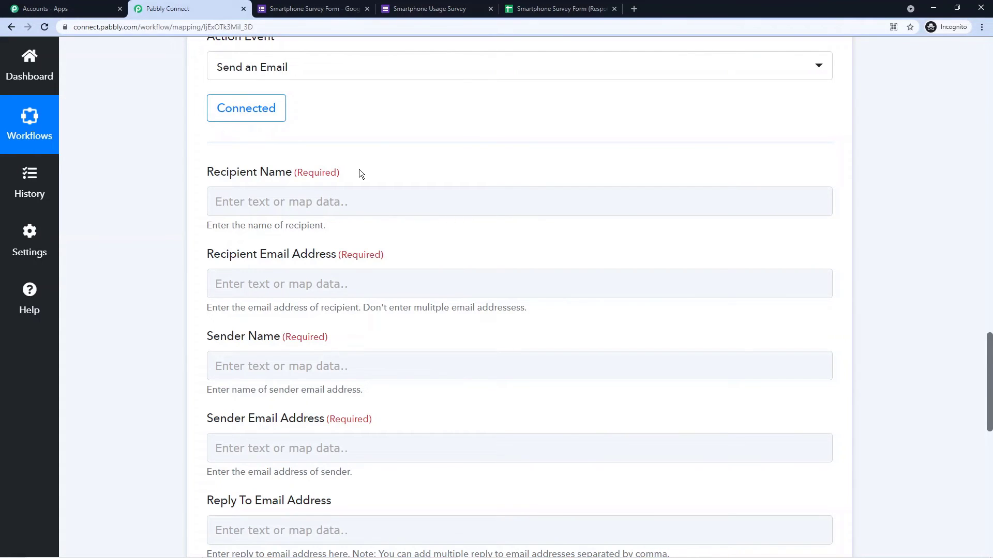
scroll(359, 169, up, 15)
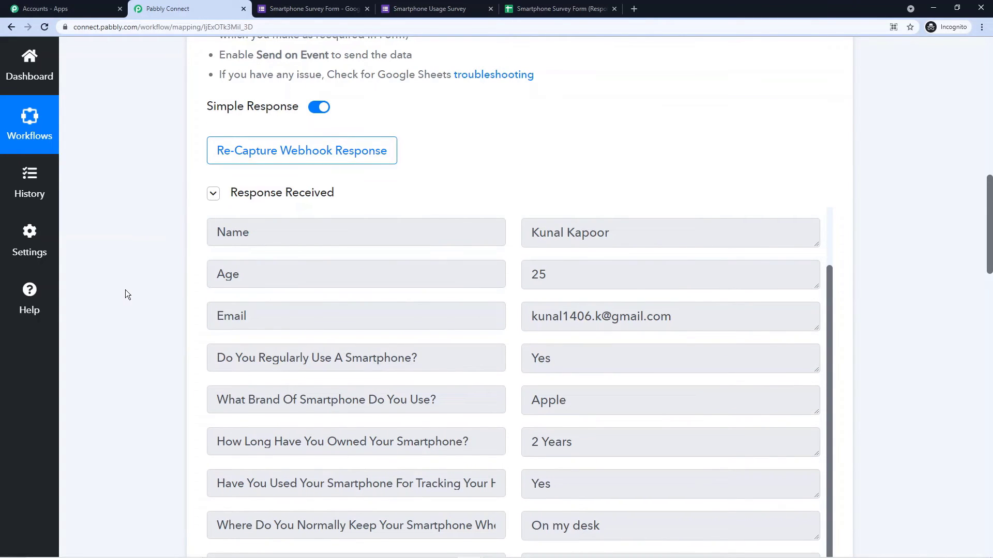
scroll(297, 334, up, 2)
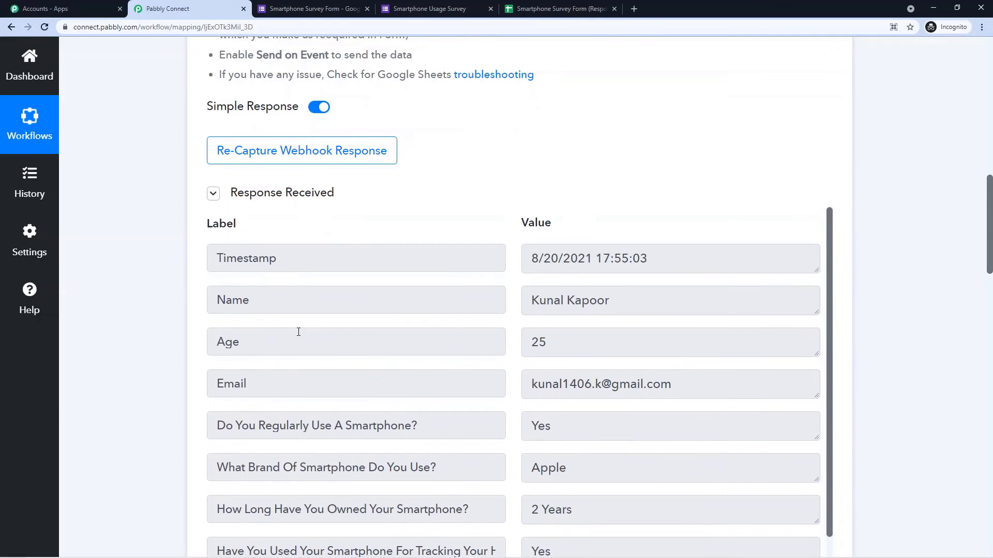
drag(213, 300, 278, 334)
click(611, 301)
drag(610, 302, 621, 305)
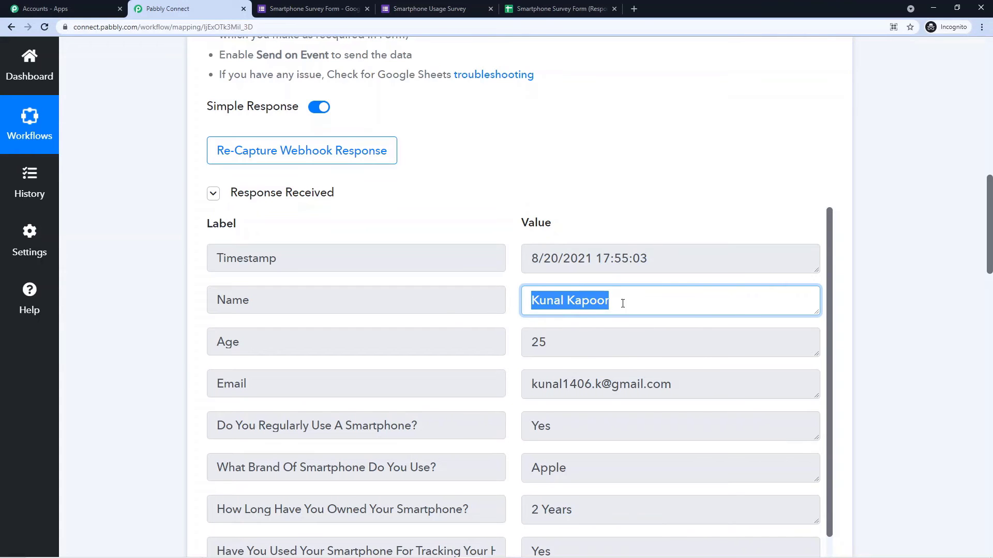
scroll(149, 300, down, 15)
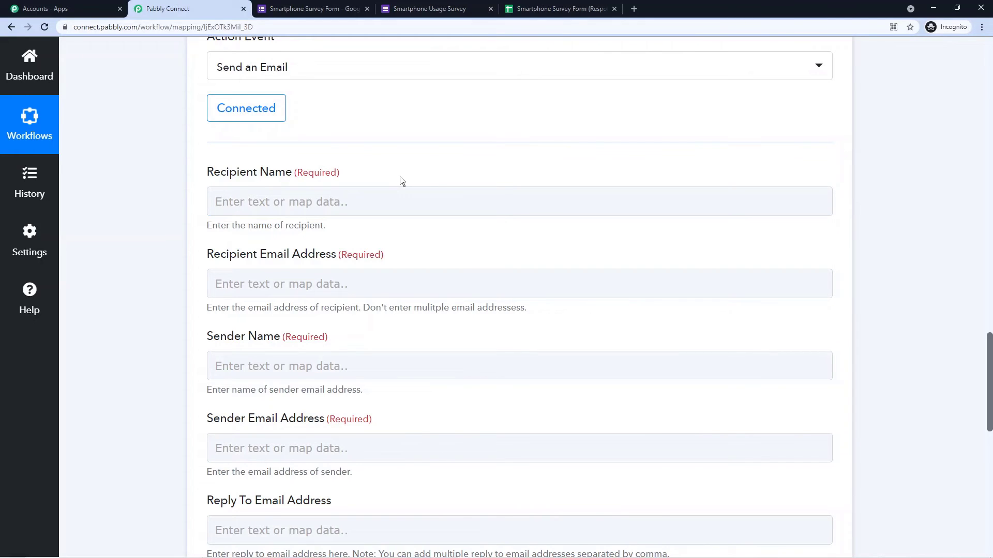
Step: Map the Name field from Google Forms: New Response in Spreadsheet into Recipient Name
click(235, 206)
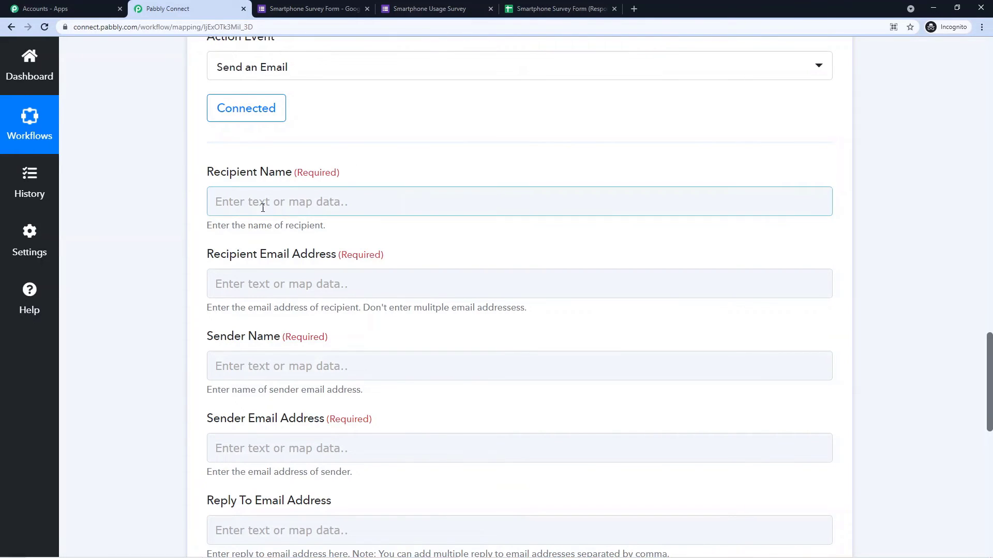
click(250, 205)
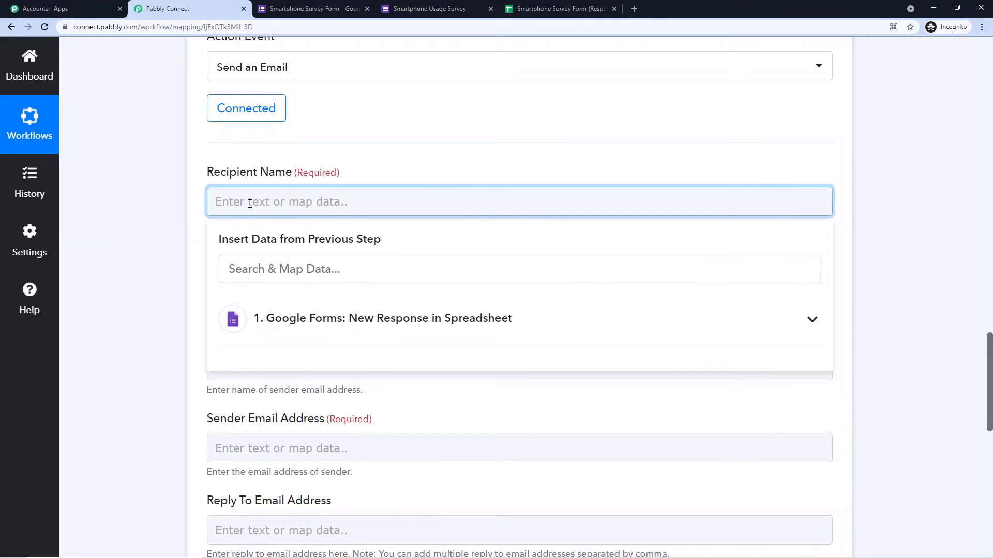
click(366, 322)
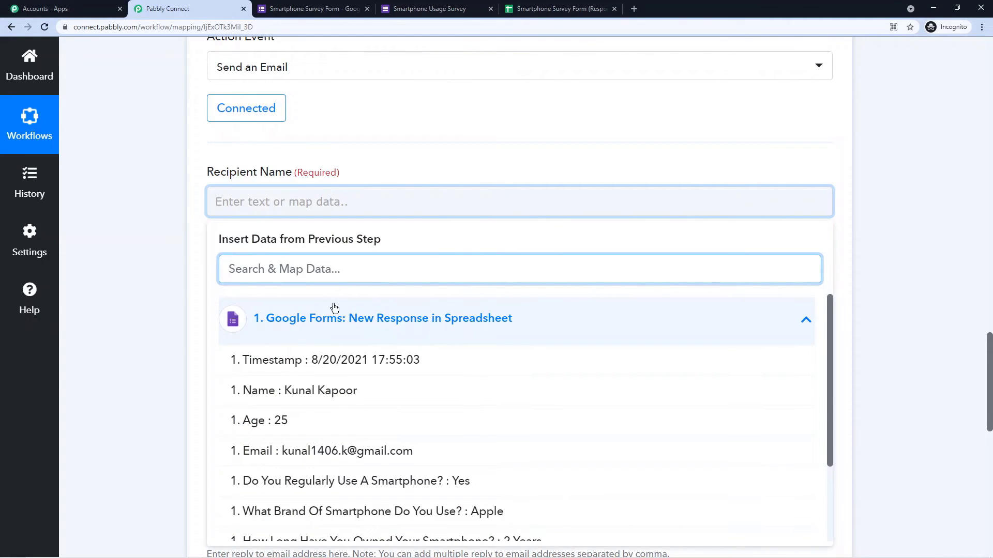
click(346, 396)
click(163, 208)
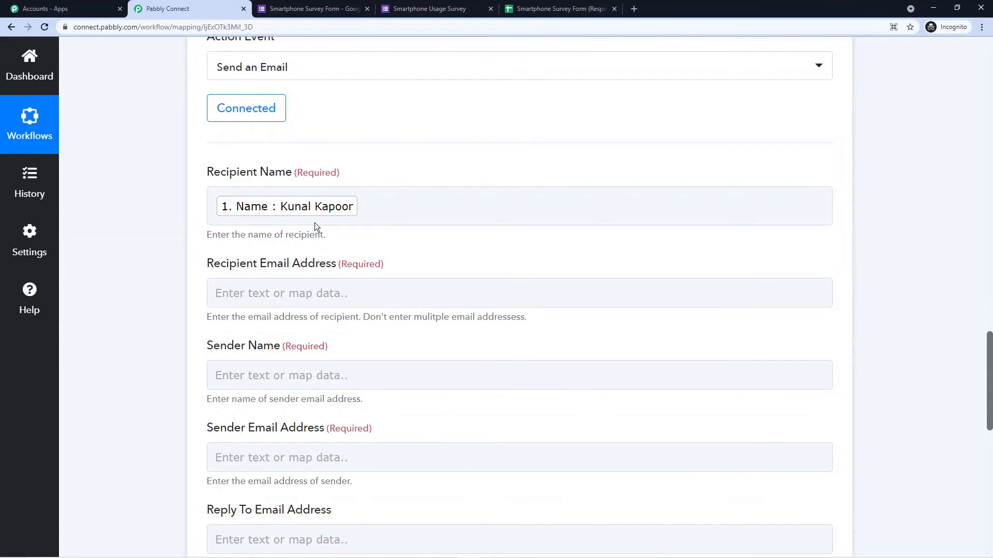
scroll(517, 217, up, 7)
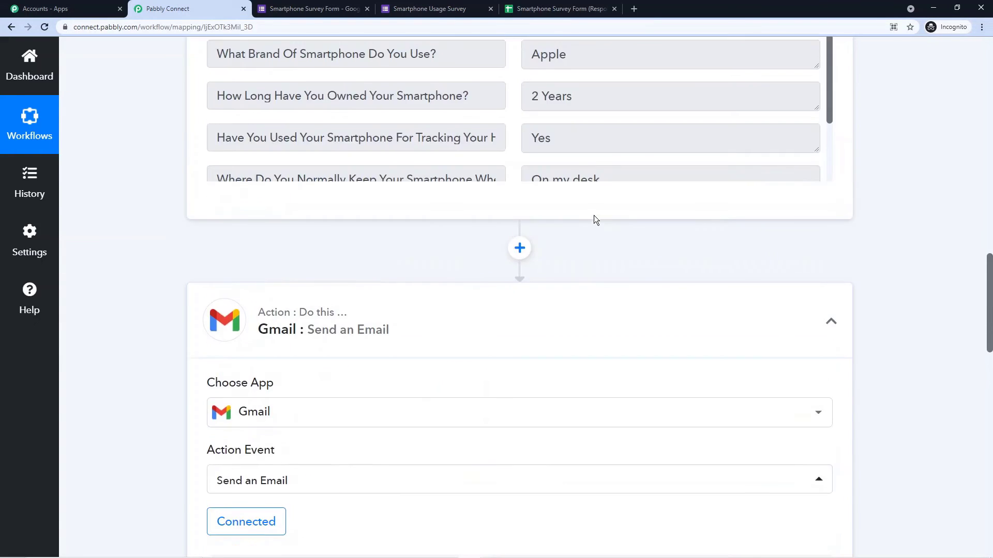
scroll(595, 216, up, 5)
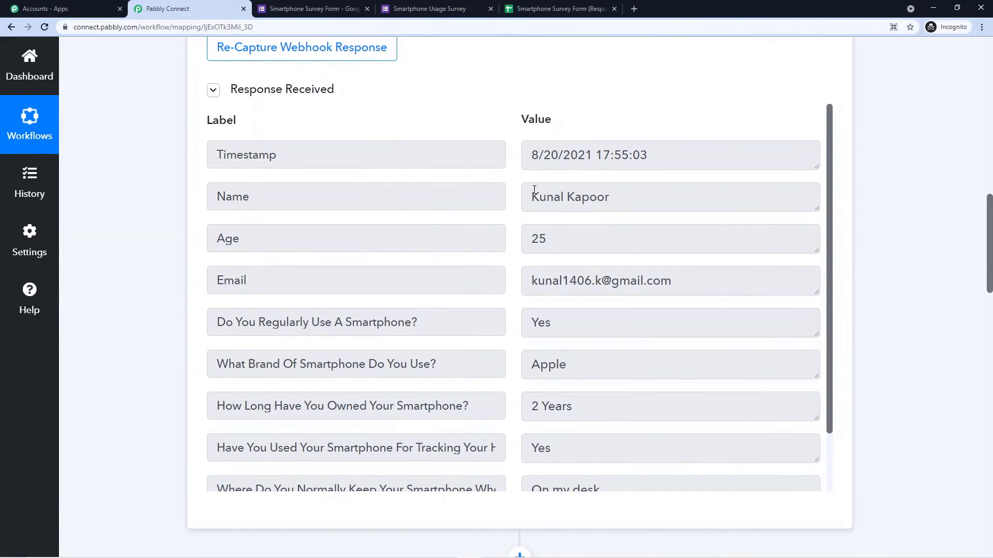
drag(613, 195, 516, 202)
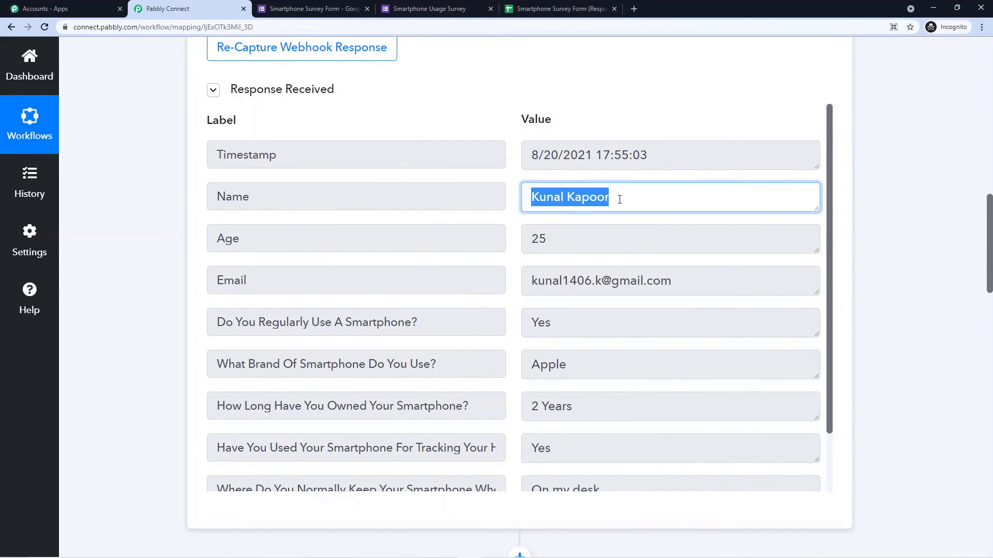
scroll(147, 208, down, 4)
scroll(147, 206, down, 6)
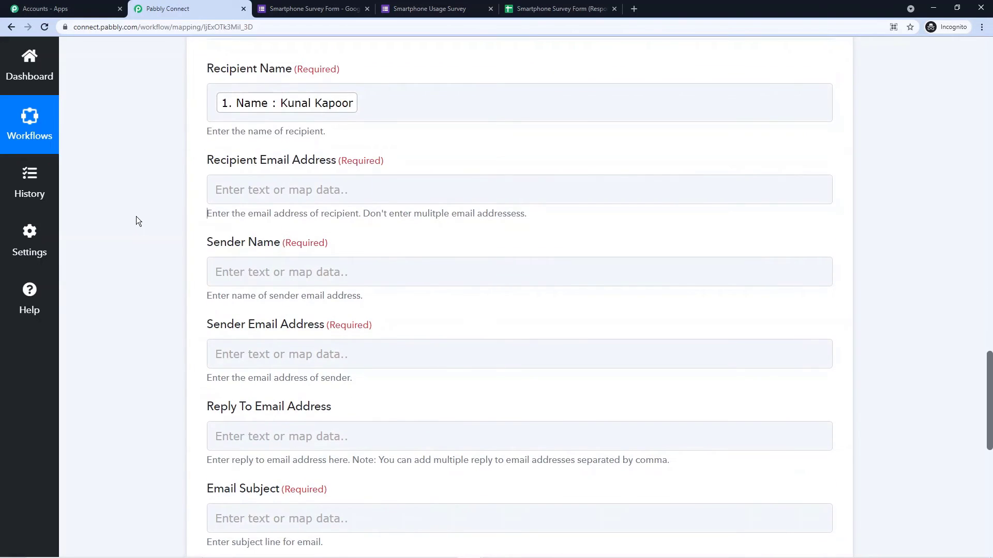
Step: Locate the respondent's Email value in the captured trigger response
click(228, 188)
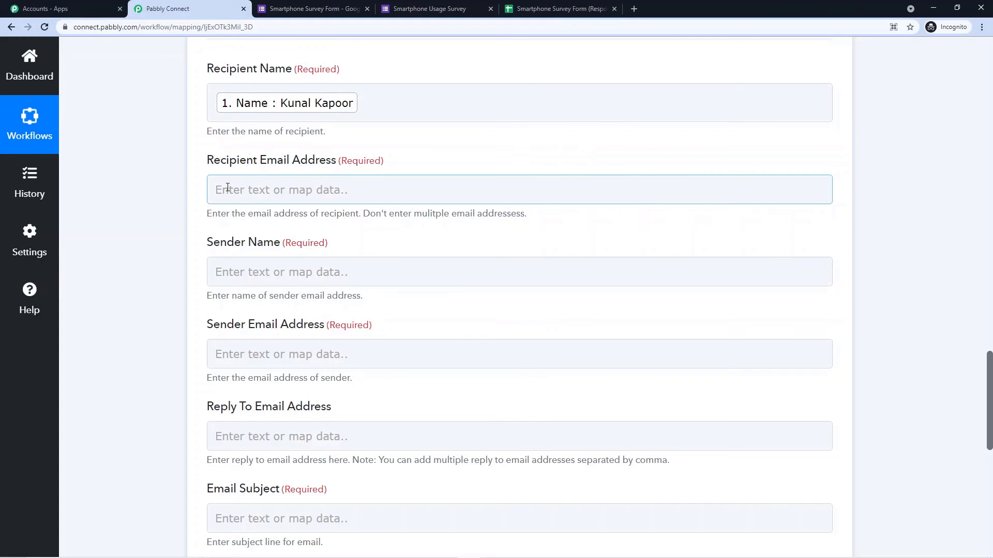
scroll(228, 188, up, 10)
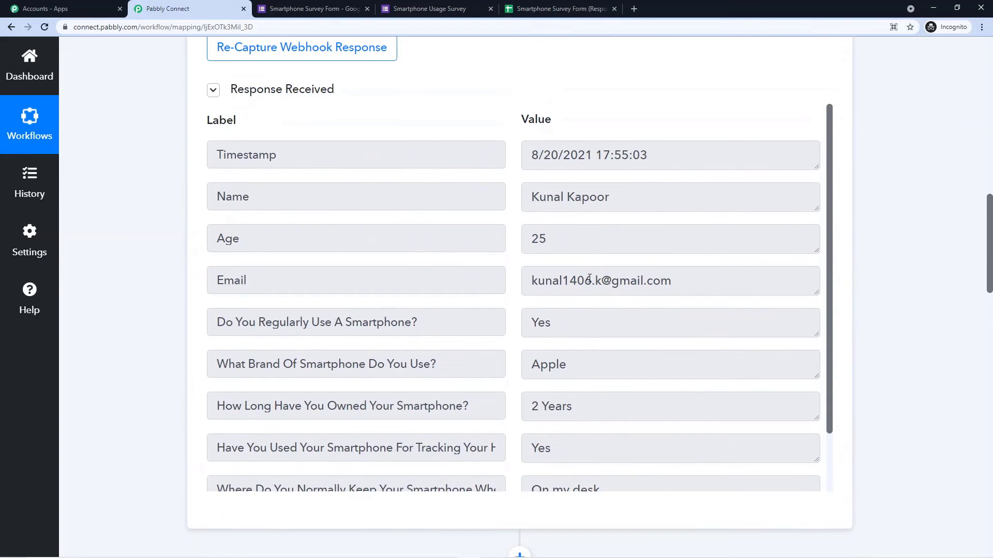
drag(685, 280, 508, 283)
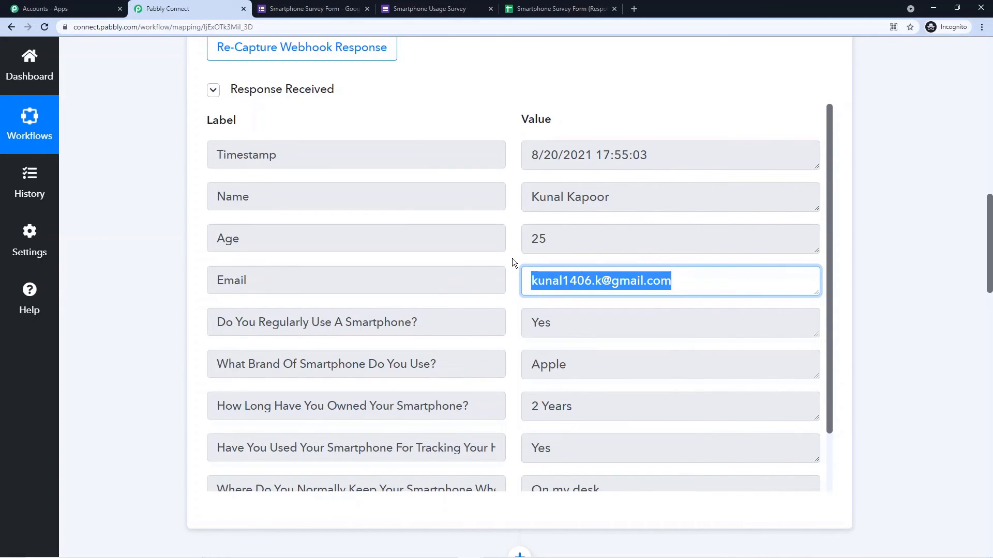
scroll(192, 278, down, 17)
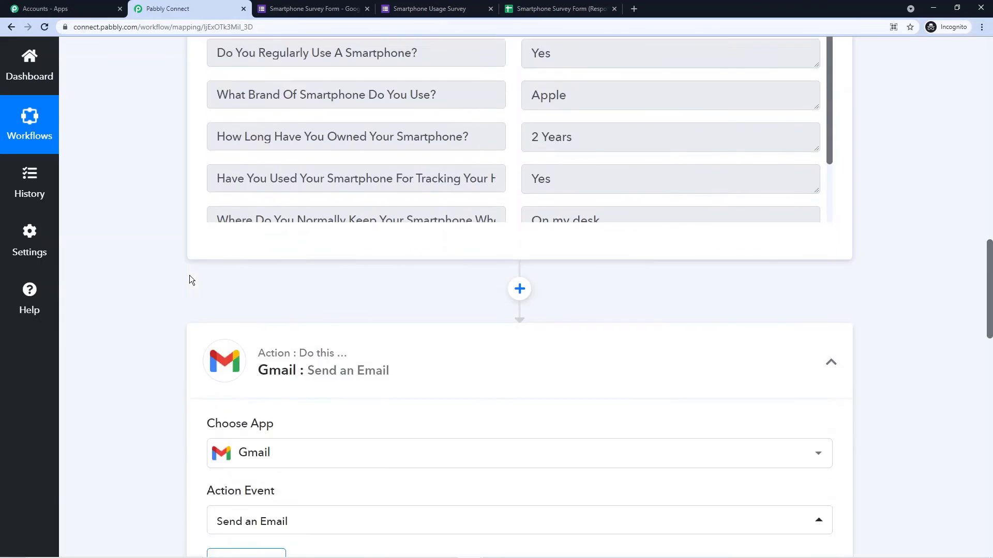
scroll(166, 266, up, 1)
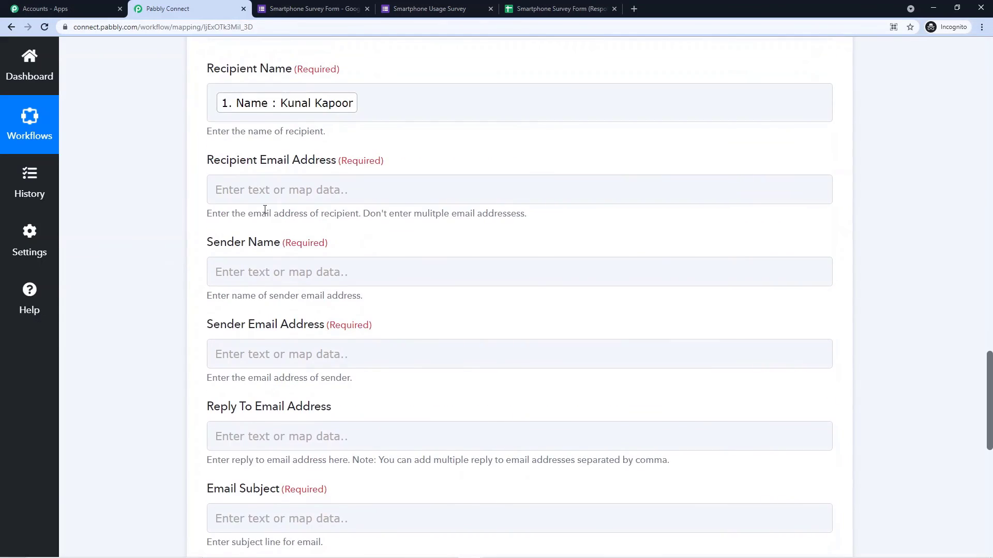
Step: Map the Google Forms response's Email field into Recipient Email Address
click(312, 191)
click(310, 191)
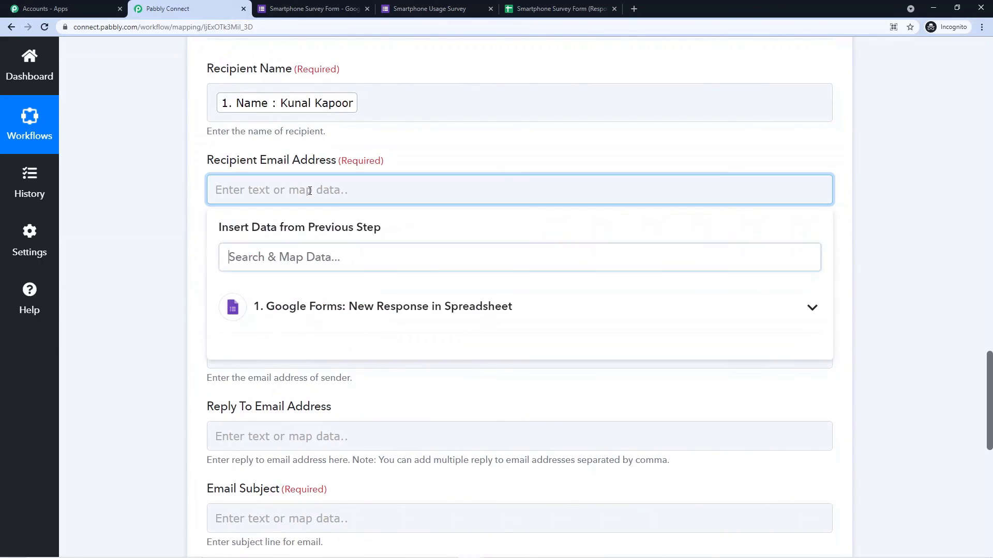
click(333, 305)
scroll(265, 335, down, 2)
click(268, 345)
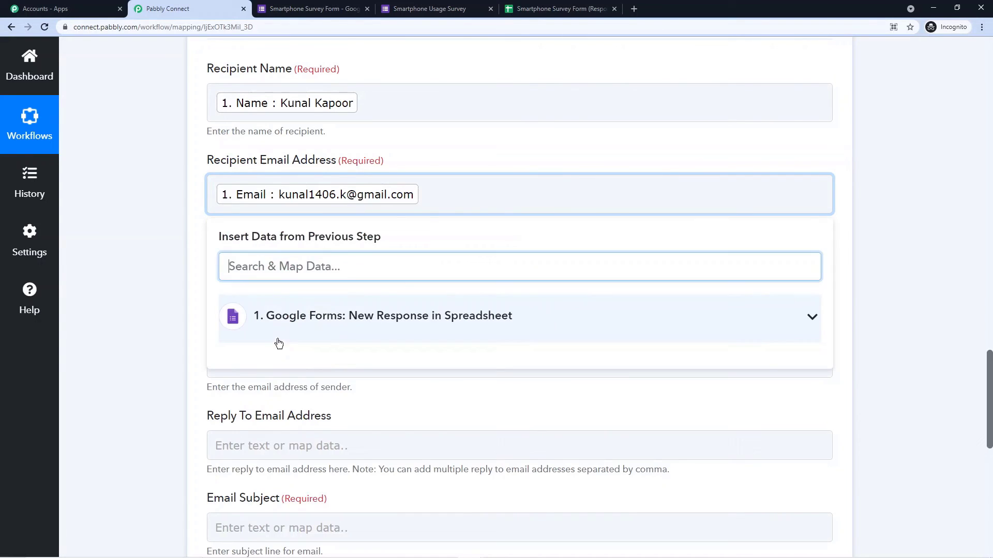
click(147, 242)
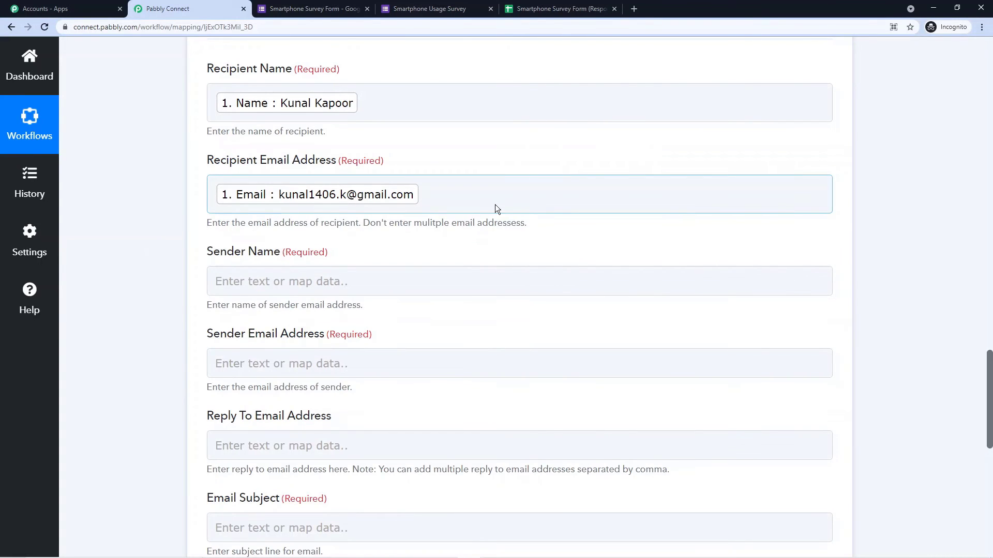
scroll(497, 212, up, 10)
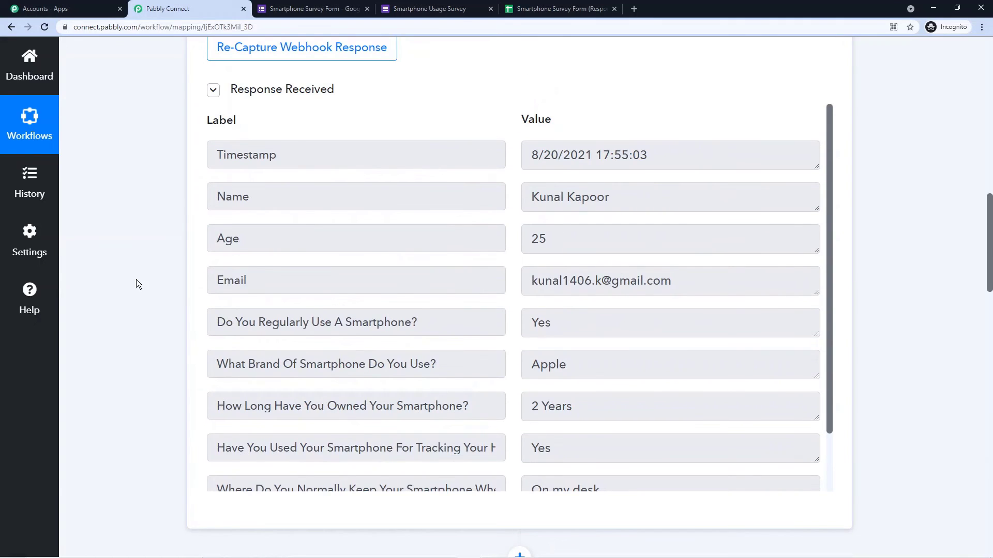
scroll(136, 281, down, 10)
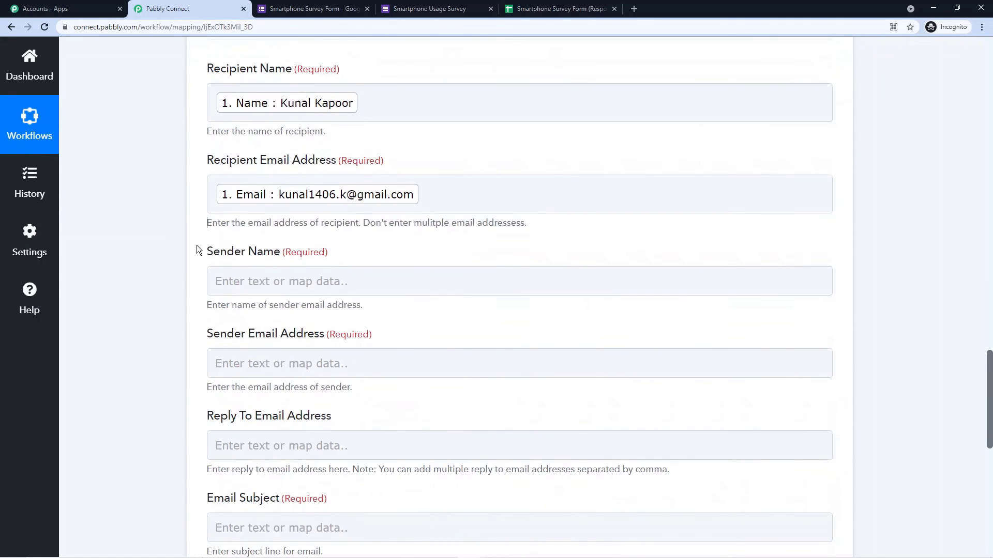
Step: Enter the sender's name in Sender Name
click(231, 282)
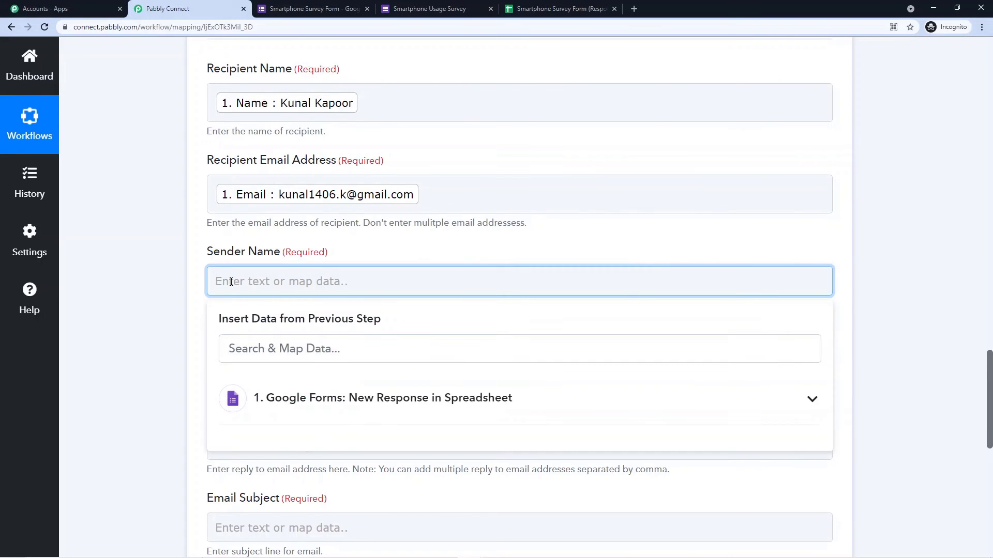
text(Varun)
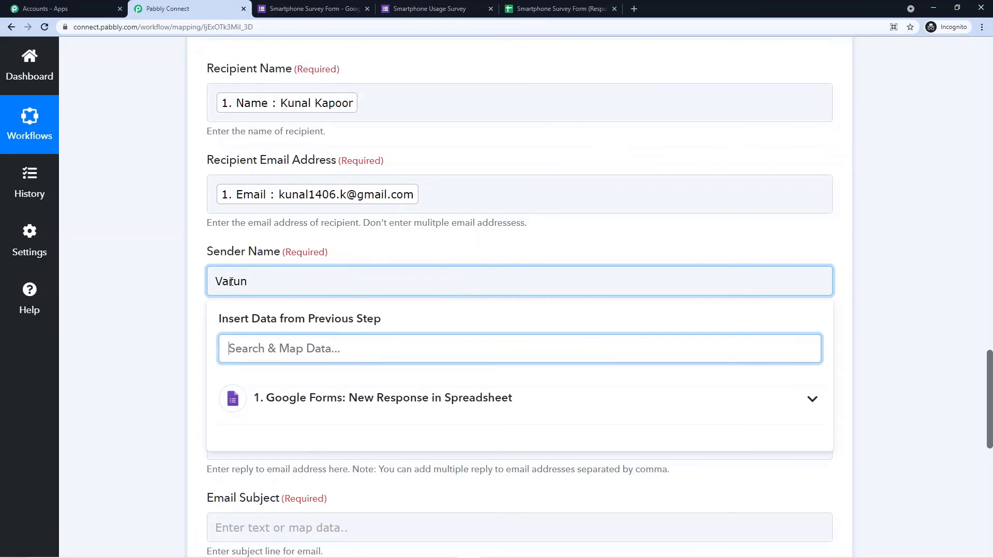
click(189, 283)
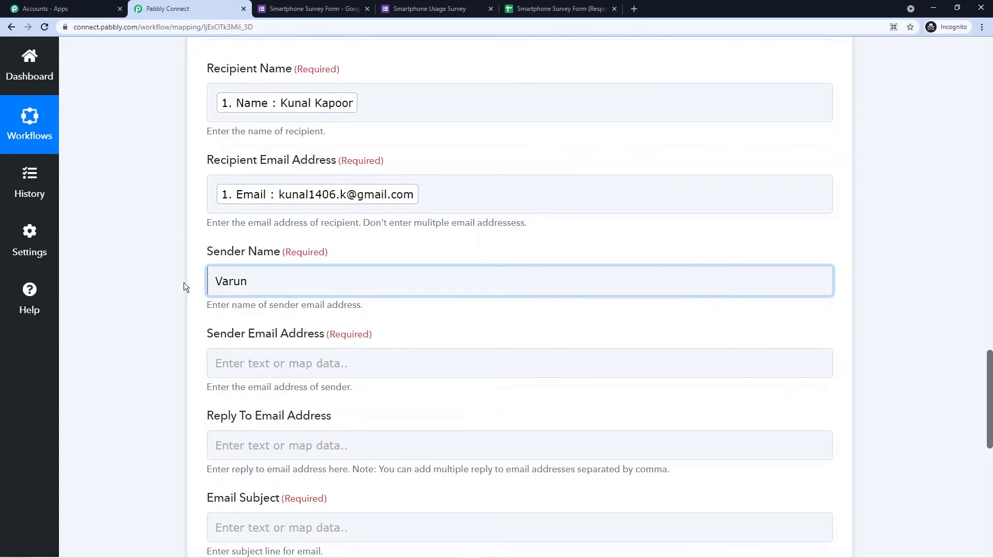
scroll(178, 318, down, 1)
scroll(177, 318, down, 1)
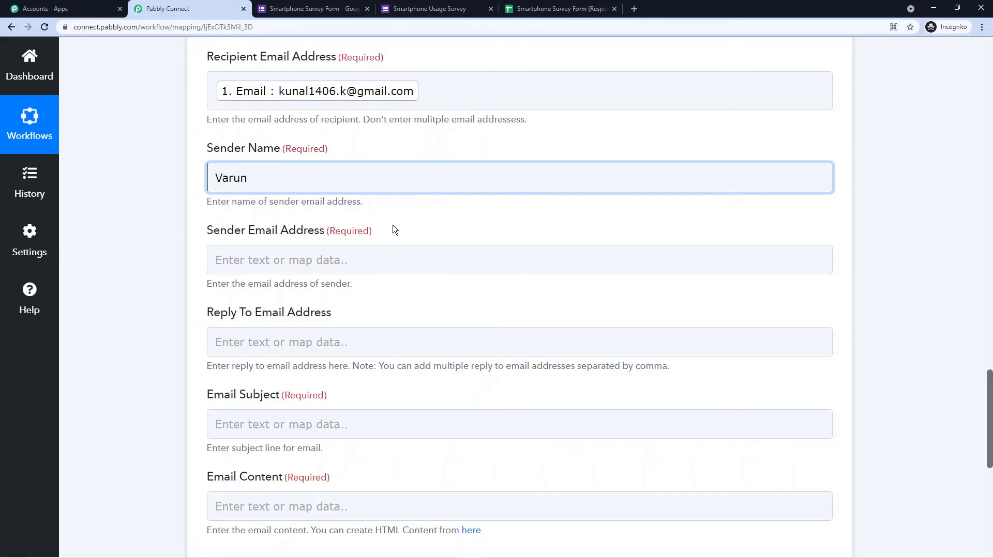
Step: Enter the sender's Gmail address in Sender Email Address
click(294, 261)
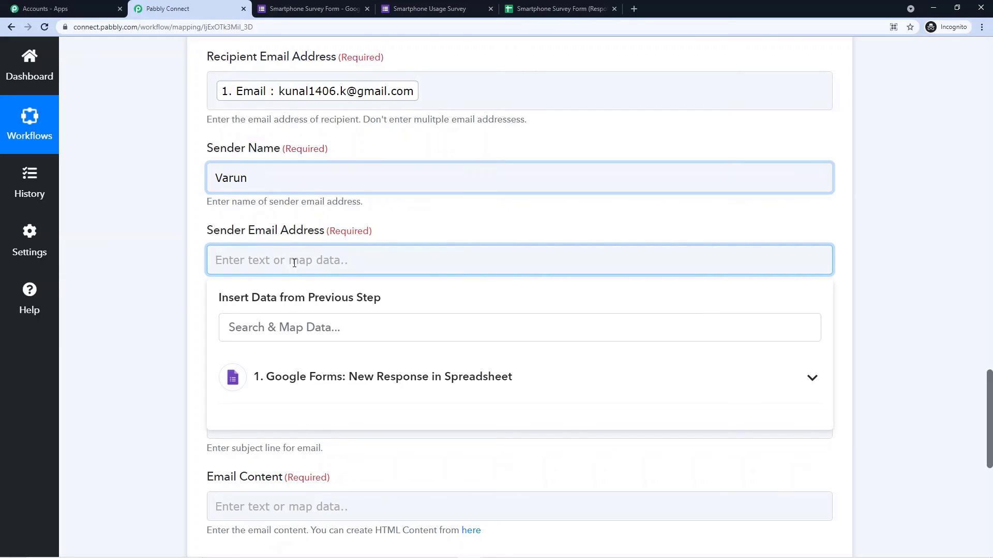
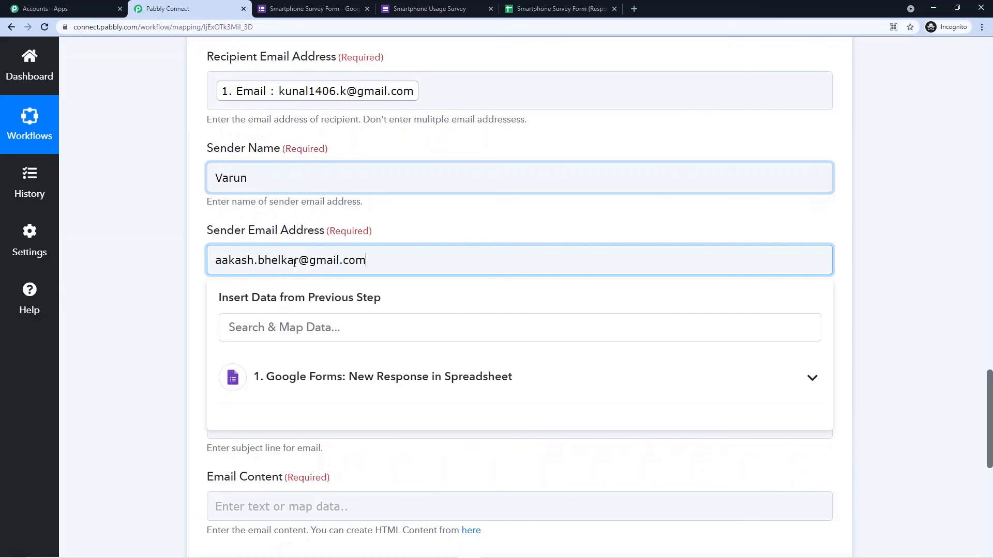
click(174, 282)
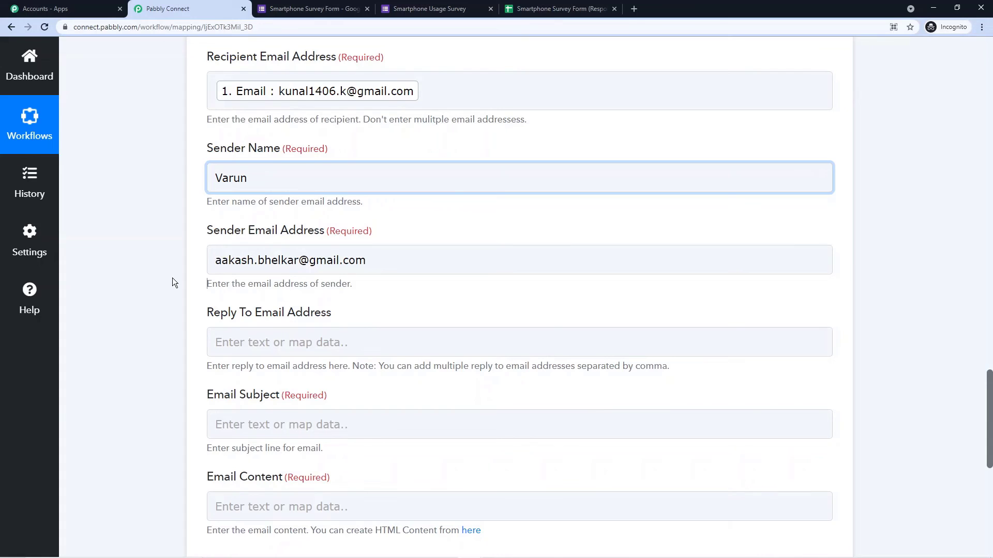
scroll(154, 336, down, 2)
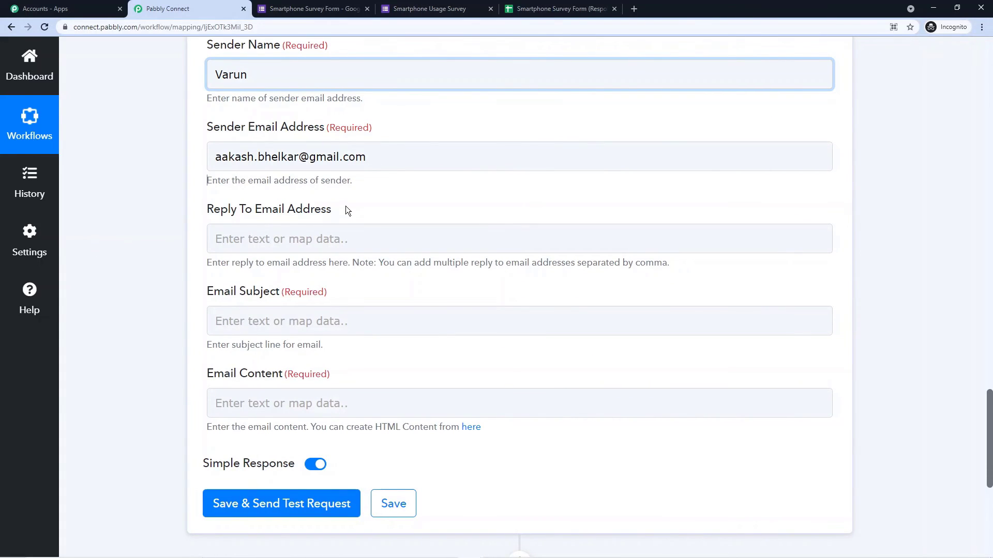
Step: Set the Email Subject to 'Thank You for Your Response'
scroll(347, 206, down, 2)
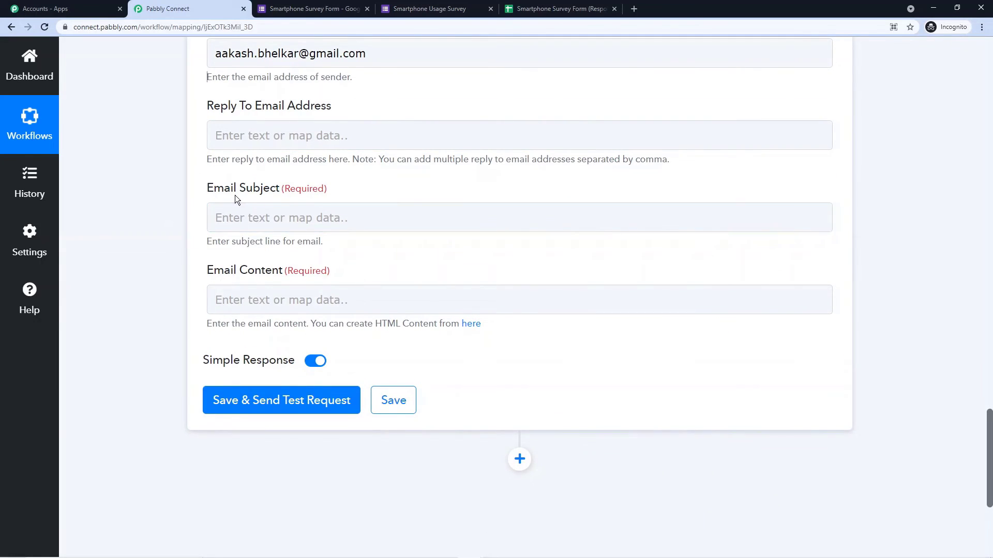
click(268, 221)
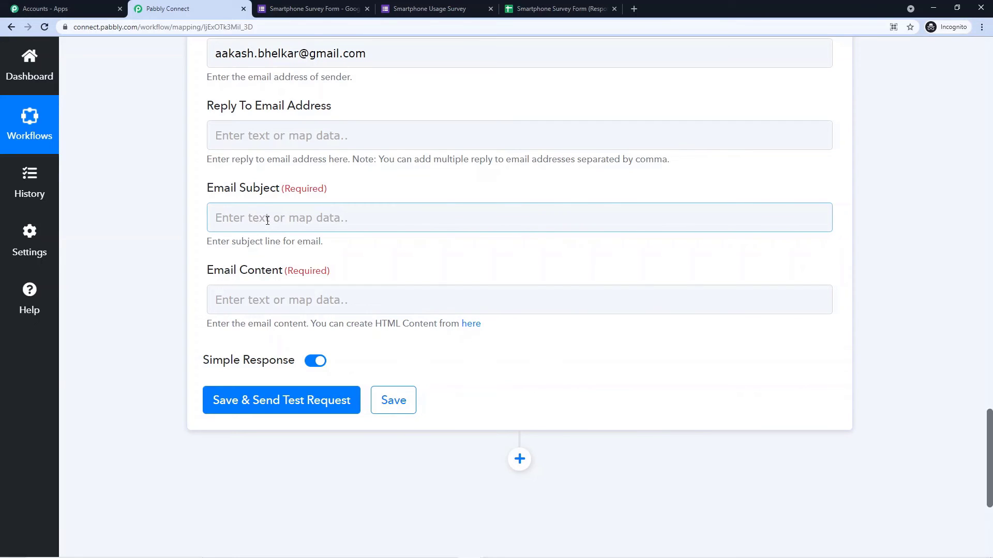
click(268, 220)
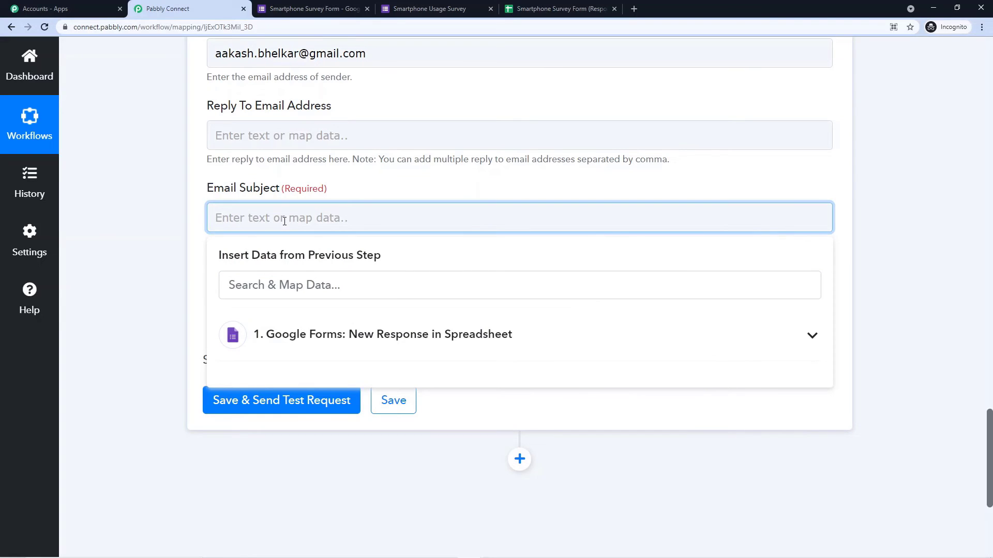
text(Thank y)
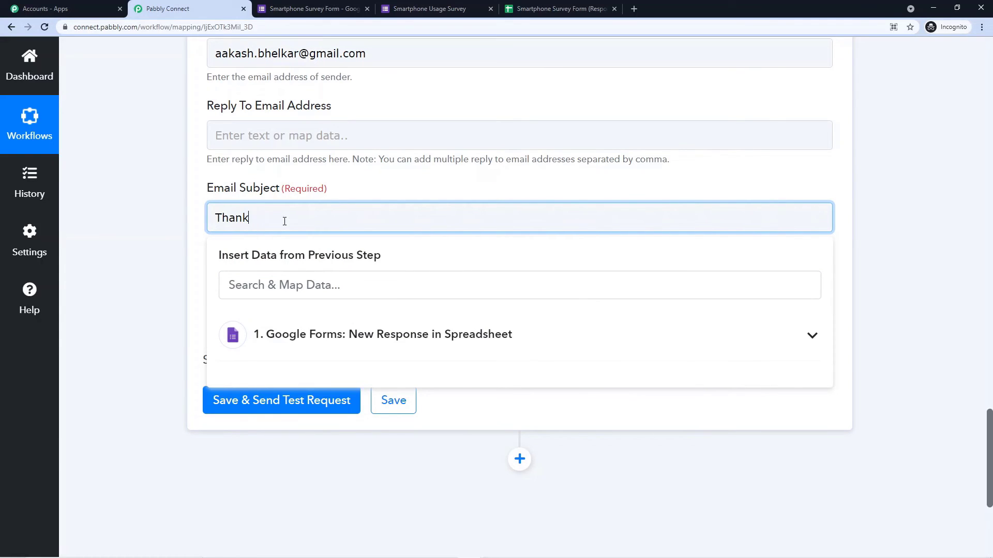
key(BackSpace)
text(YOu)
key(BackSpace)
key(BackSpace)
text(ou)
key(BackSpace)
text(u for Your Response)
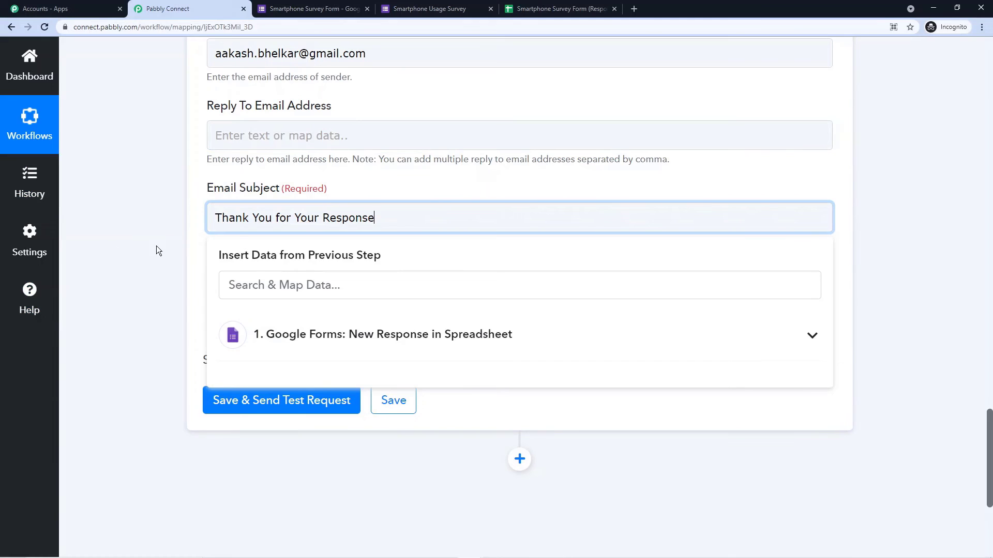
click(156, 246)
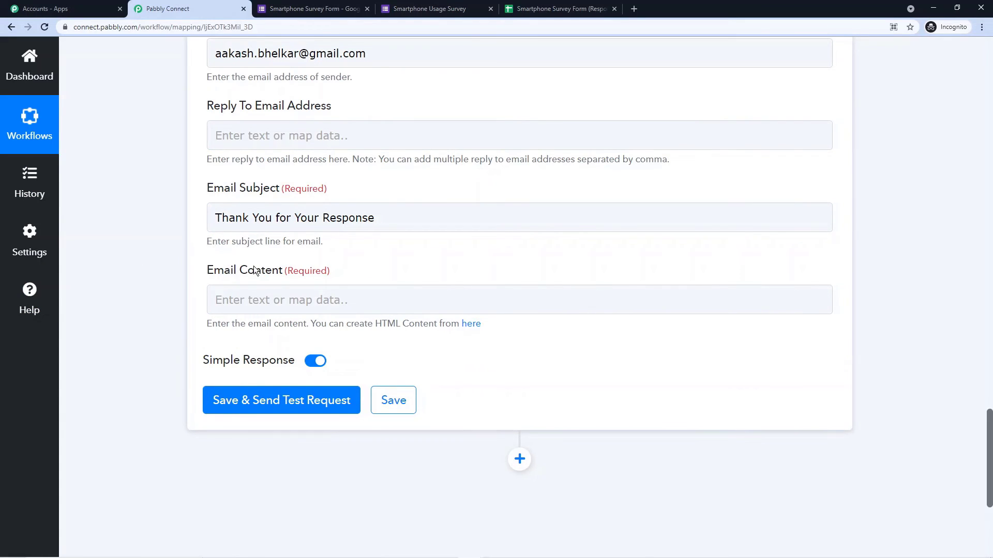
Step: Start Email Content with 'Hello' followed by the mapped Google Forms Name field
click(239, 293)
click(277, 296)
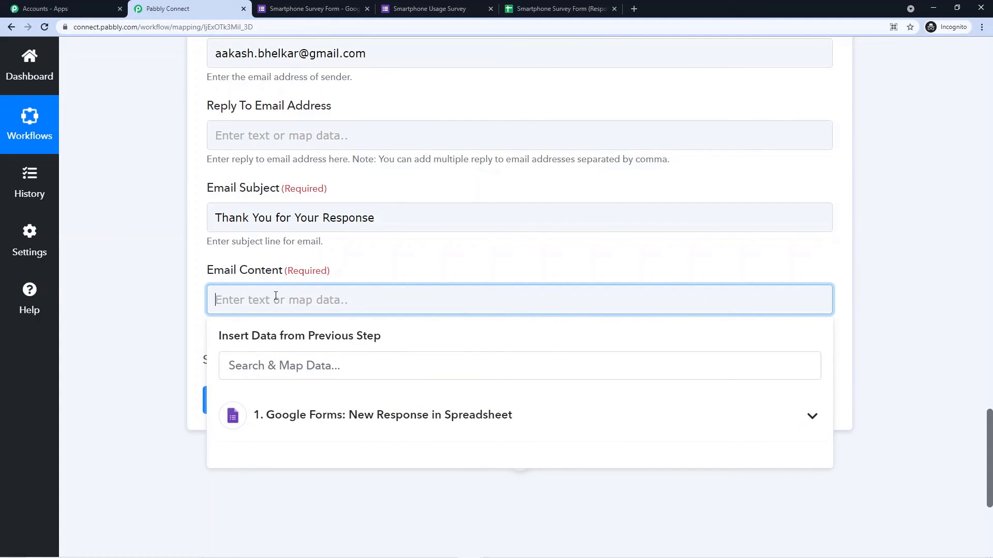
text(Hello)
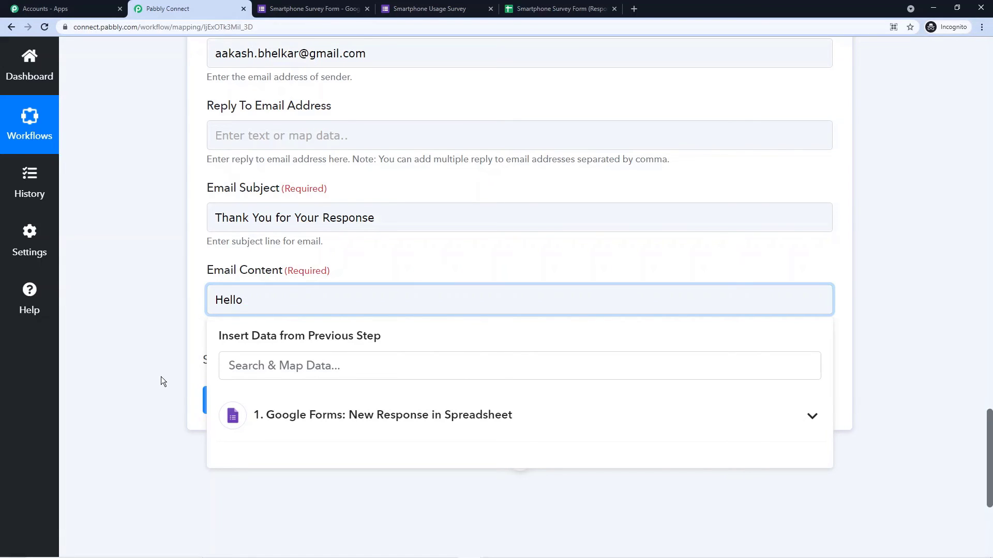
scroll(223, 314, up, 15)
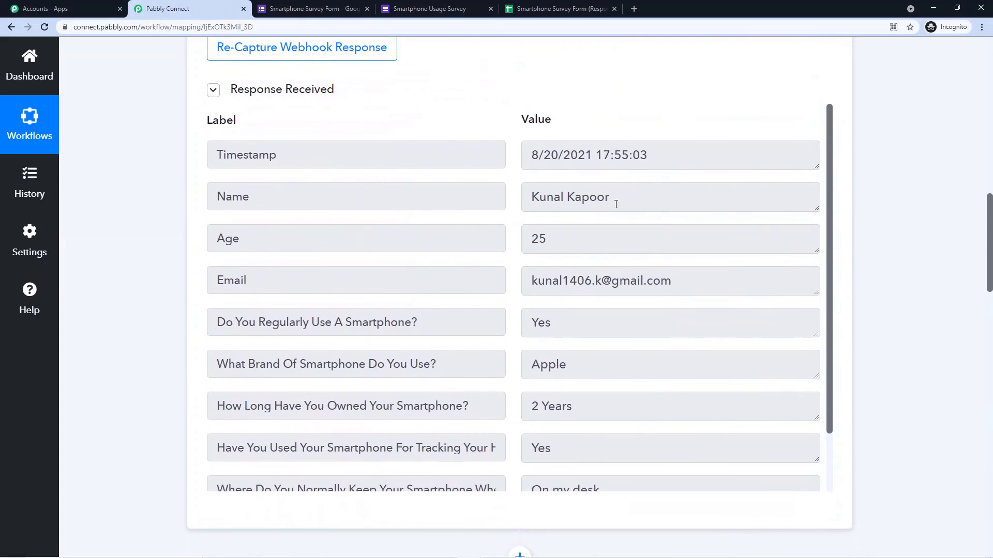
drag(623, 202, 499, 205)
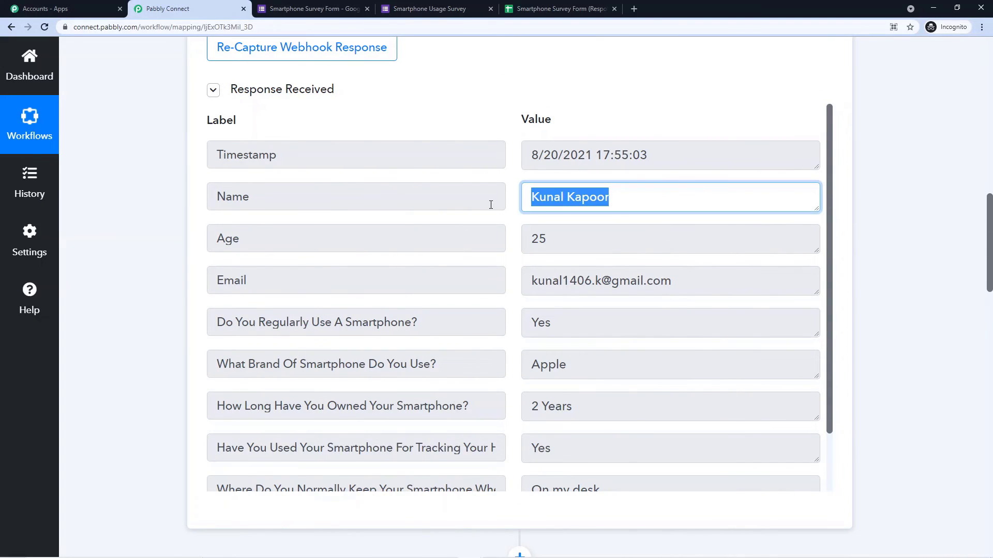
scroll(200, 244, down, 15)
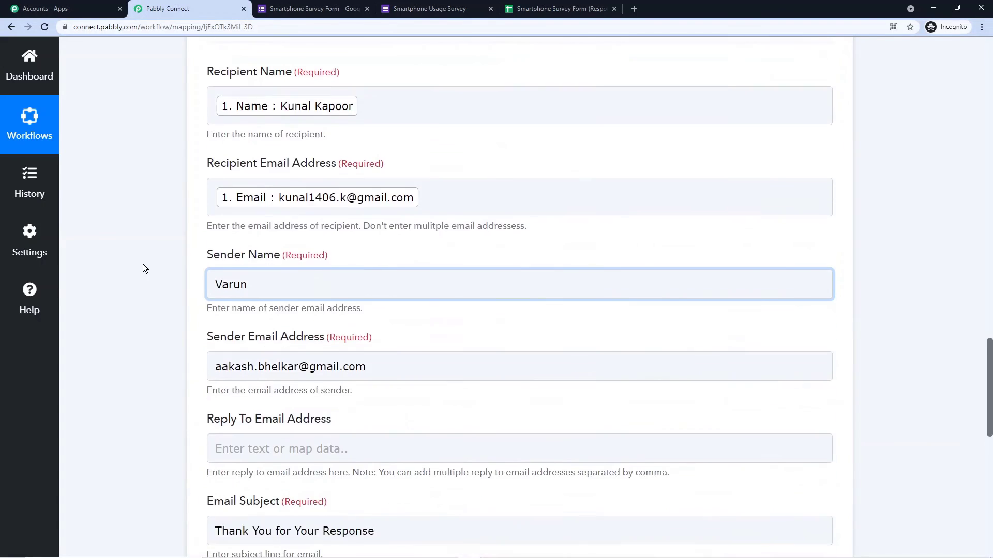
click(320, 202)
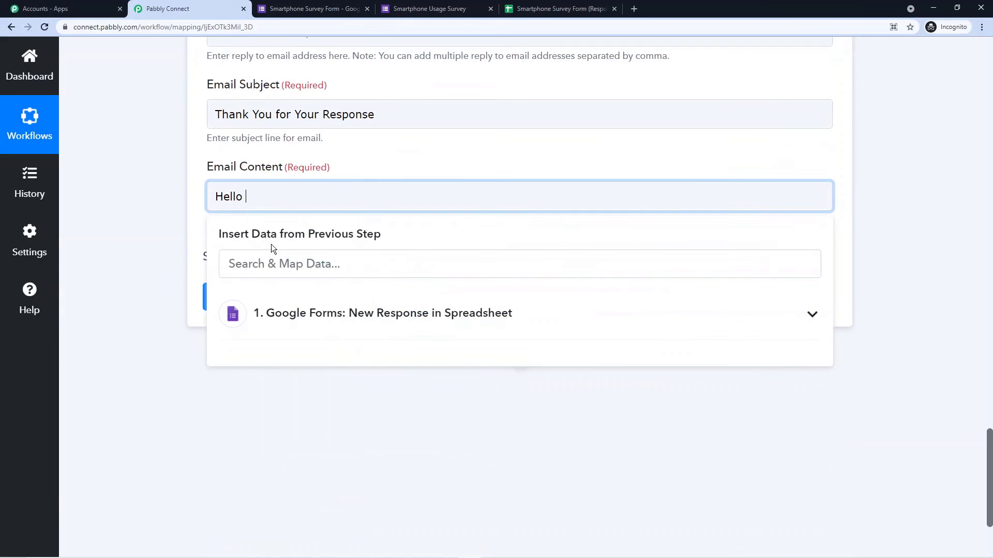
click(328, 326)
scroll(265, 309, down, 2)
scroll(308, 317, up, 2)
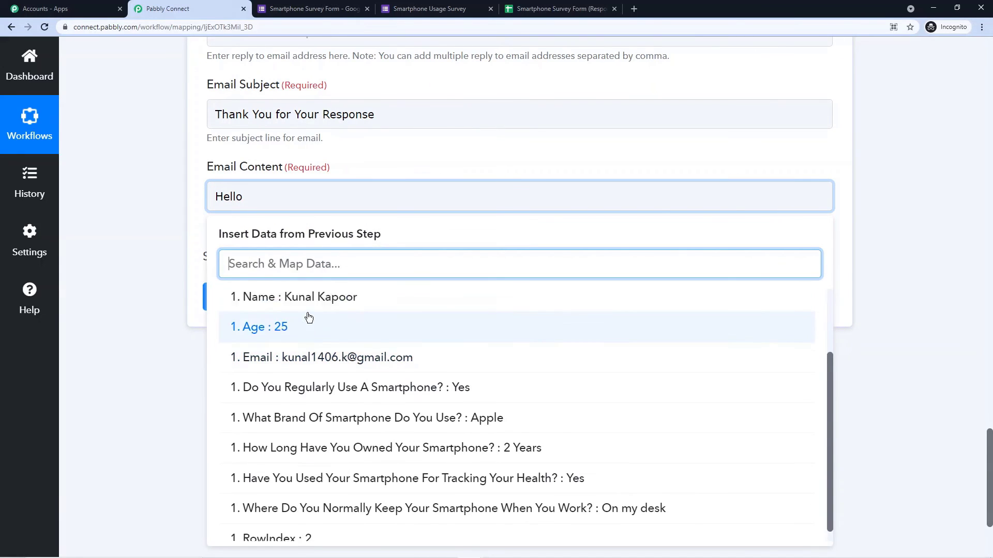
click(312, 390)
click(158, 319)
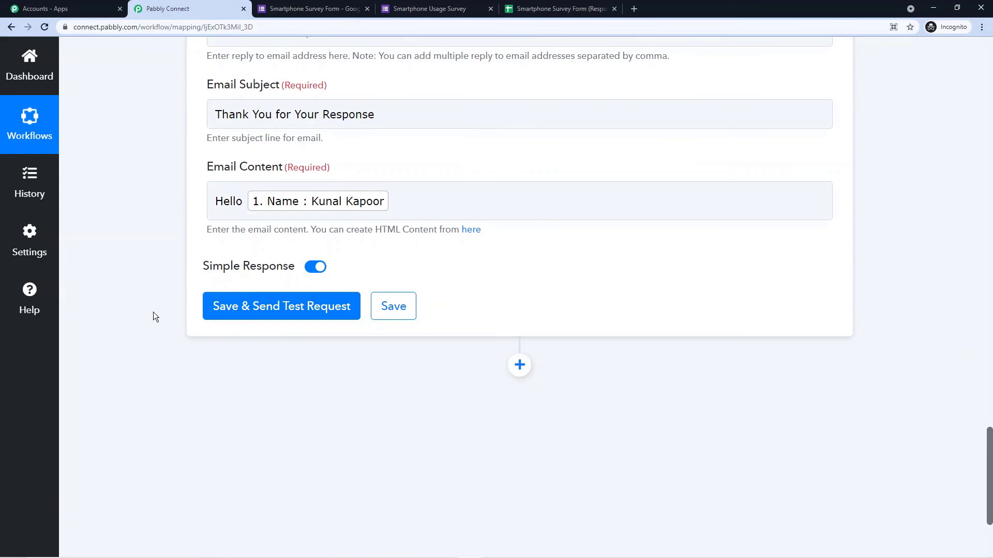
Step: Add a comma after the Name tag and begin a new line in the body
click(417, 217)
text(,)
key(Return)
click(116, 209)
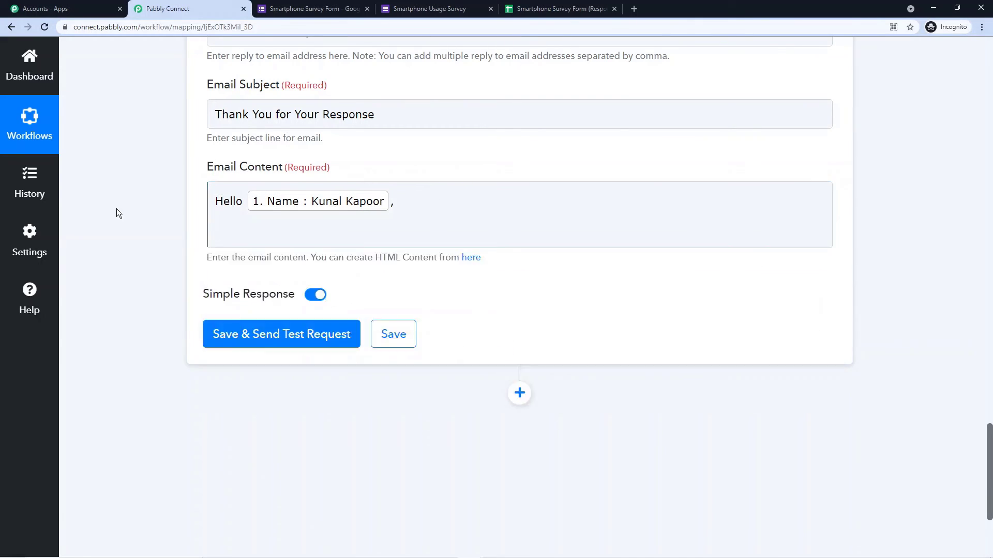
click(230, 234)
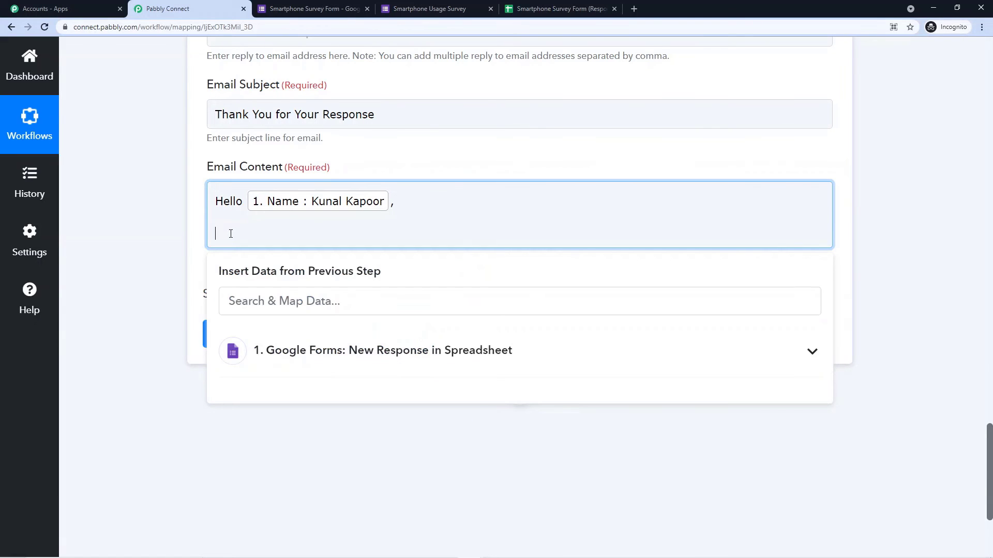
key(alt+Tab)
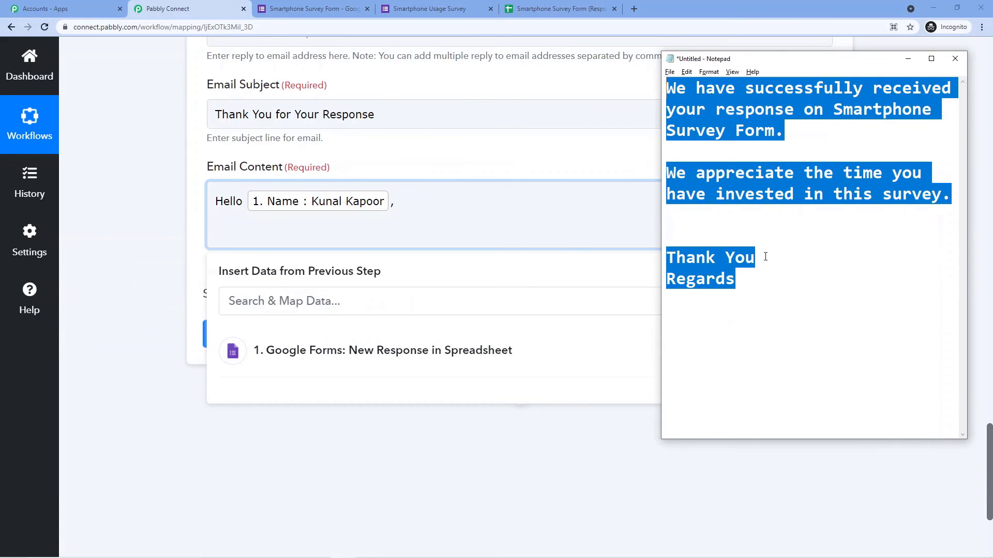
Step: Paste the prepared Smartphone Survey thank-you message into Email Content
drag(735, 281, 662, 77)
key(ctrl+c)
click(266, 240)
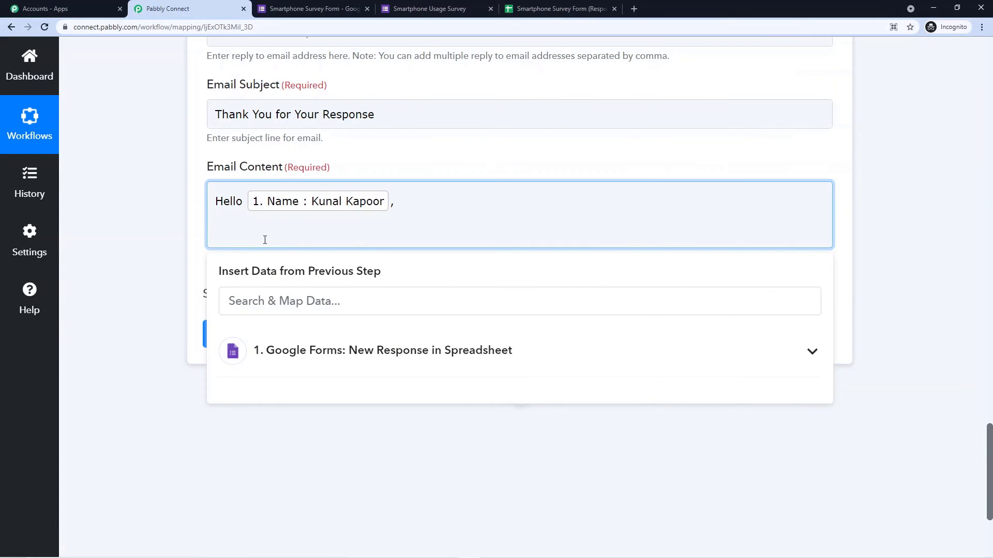
key(ctrl+v)
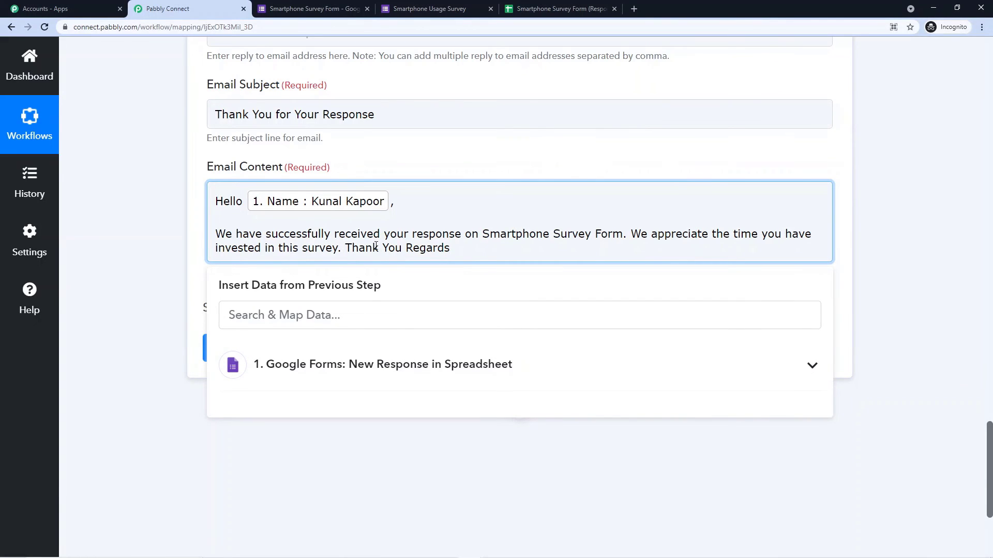
Step: Split the pasted text so 'We appreciate', 'Thank You' and 'Regards' sit on separate lines
click(632, 234)
key(BackSpace)
key(Return)
key(Return)
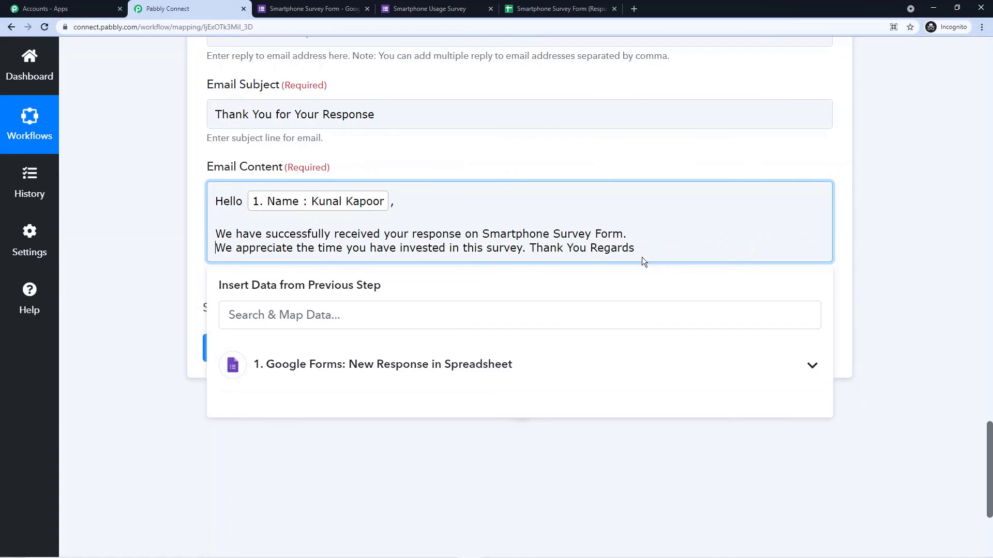
key(BackSpace)
key(Return)
key(Return)
click(276, 290)
key(BackSpace)
key(Return)
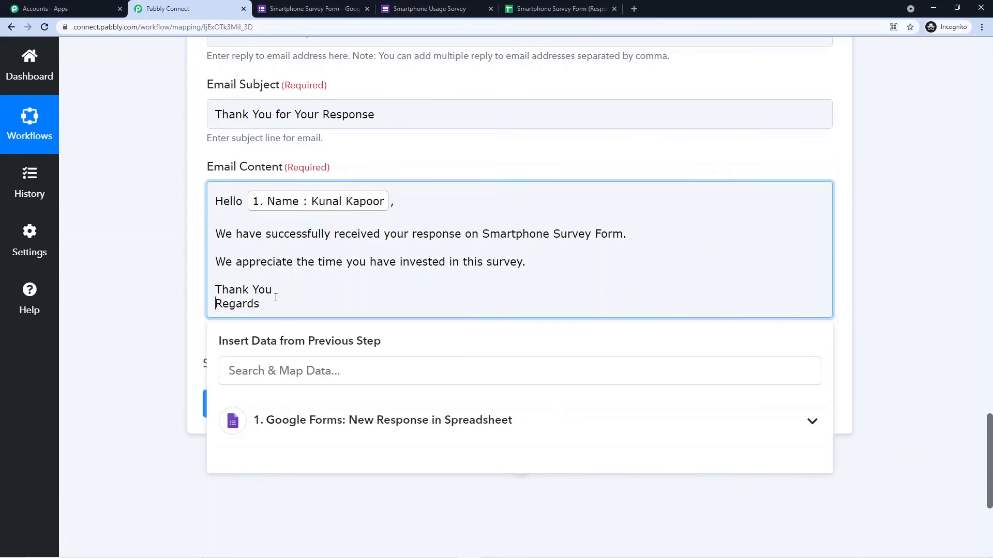
click(222, 291)
key(Return)
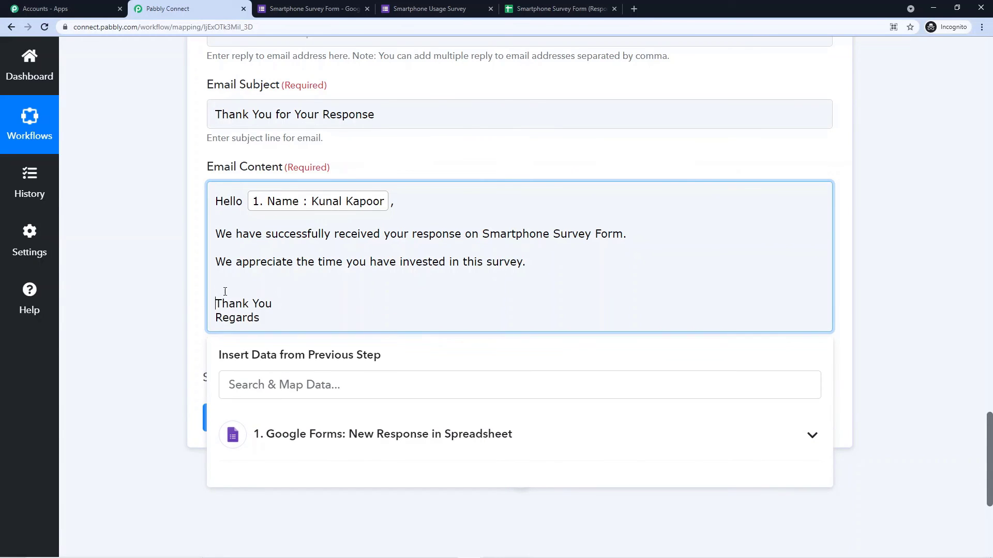
click(161, 288)
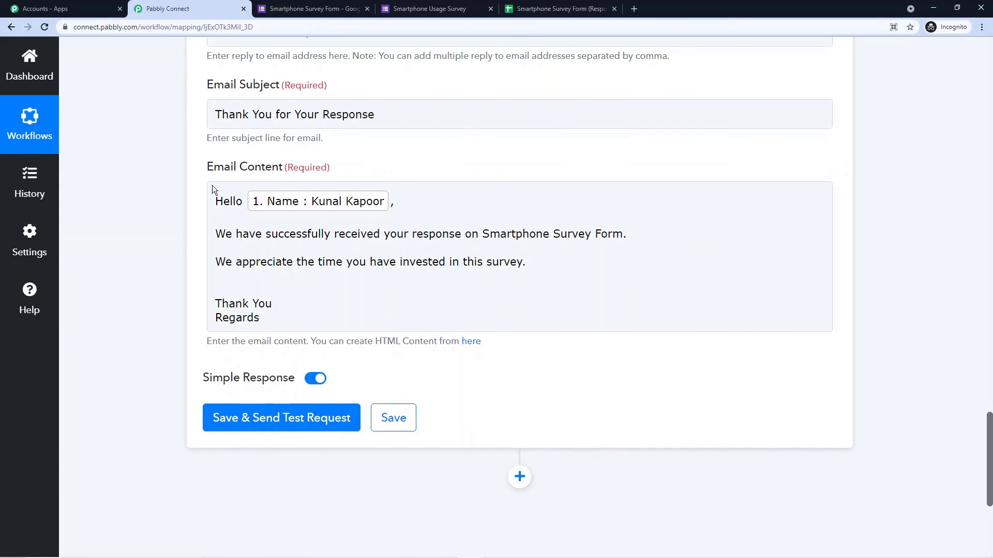
Step: Save the Gmail step and send a test email, checking for the SENT response
scroll(176, 232, down, 2)
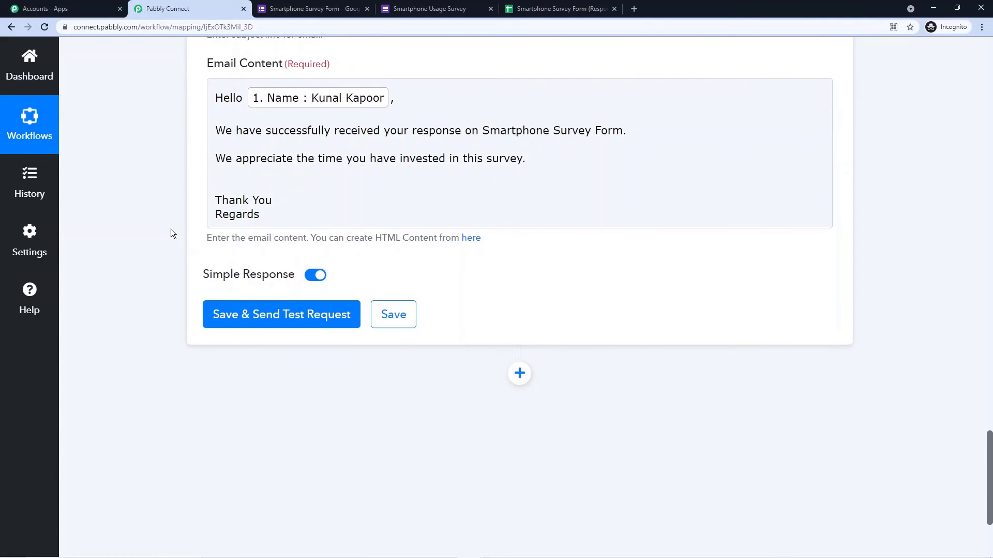
click(264, 321)
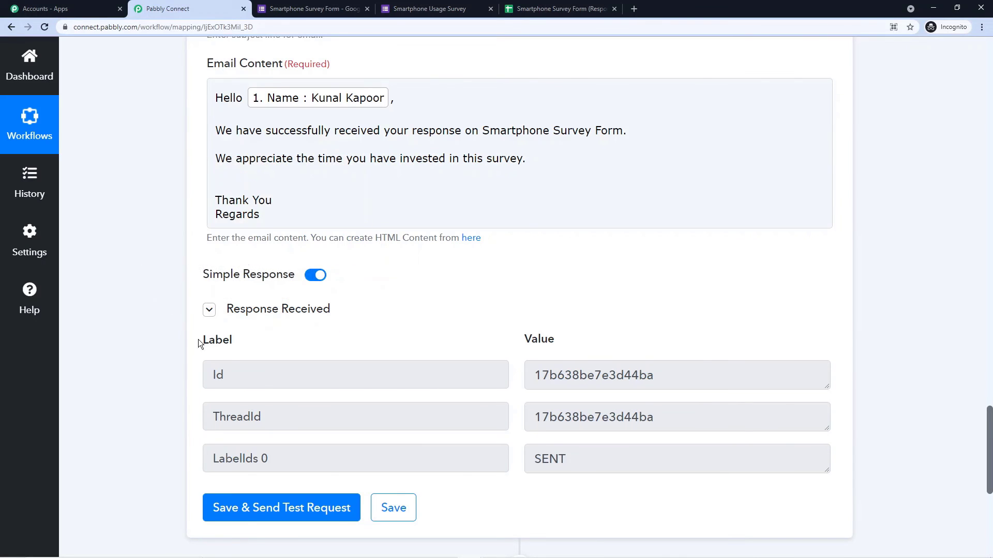
scroll(186, 311, down, 2)
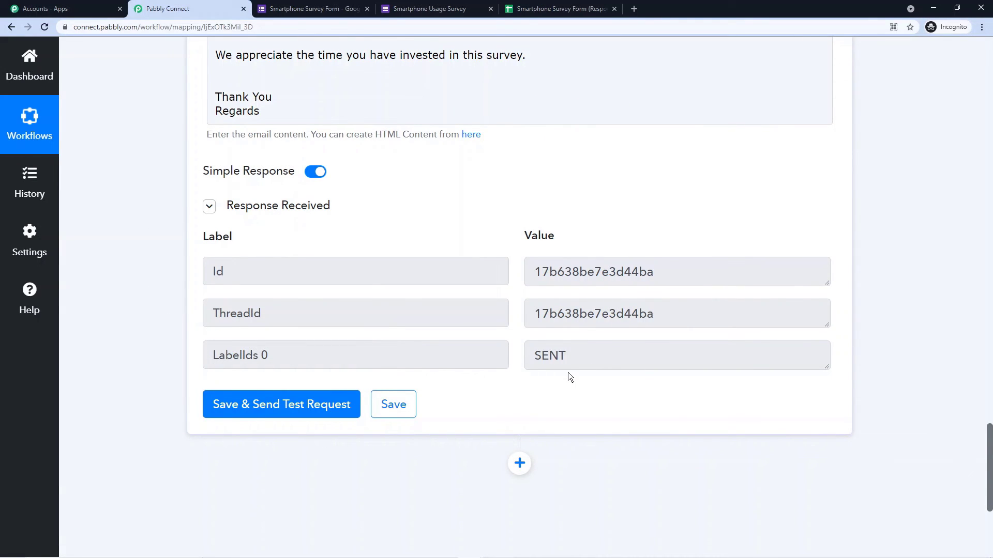
scroll(537, 379, up, 10)
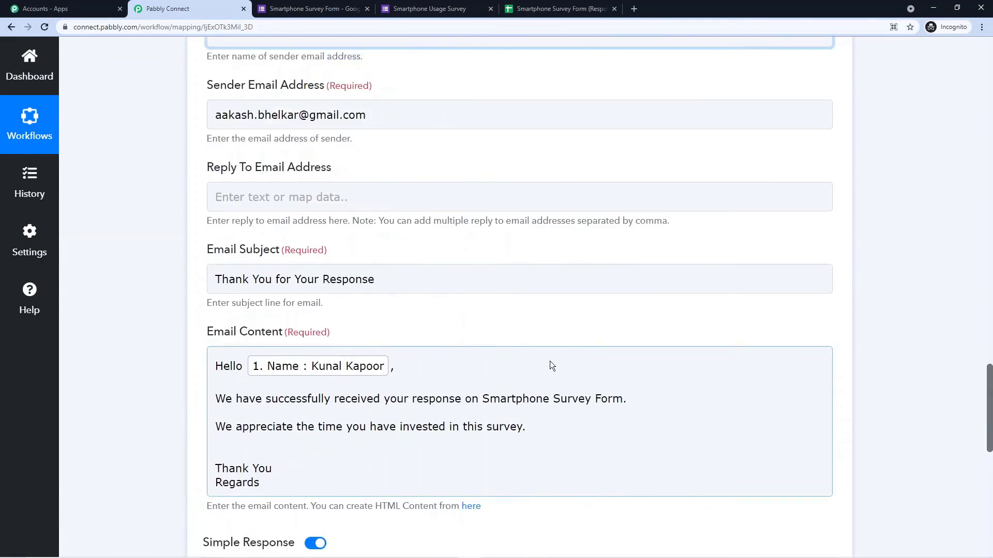
scroll(567, 345, up, 2)
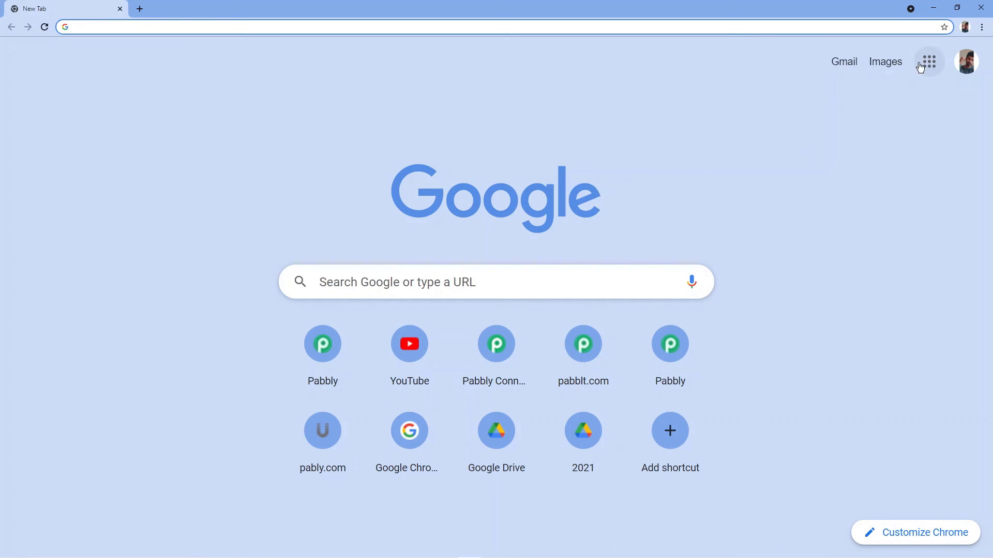
Step: Open the 'Thank You for Your Response' email in the respondent's Gmail, then return to the survey
click(967, 61)
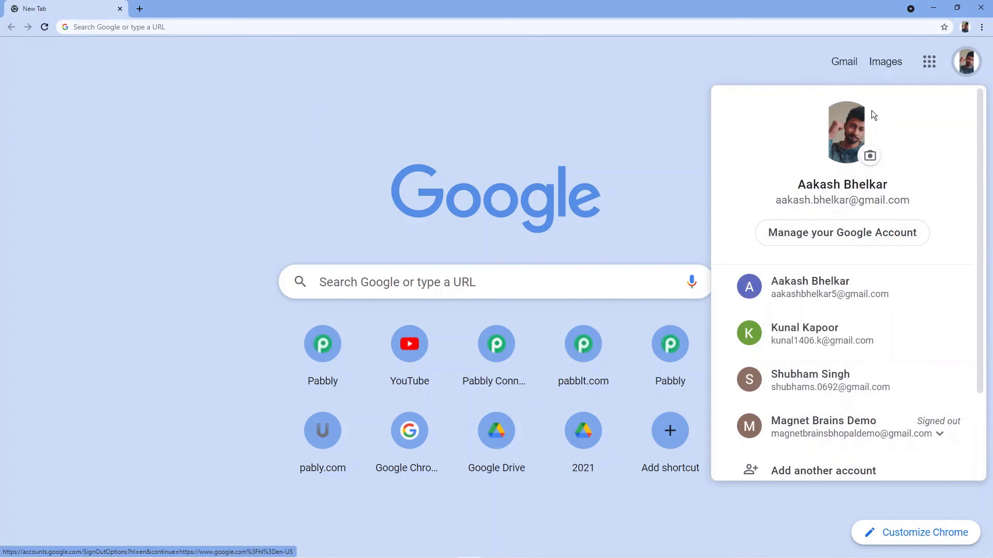
click(802, 336)
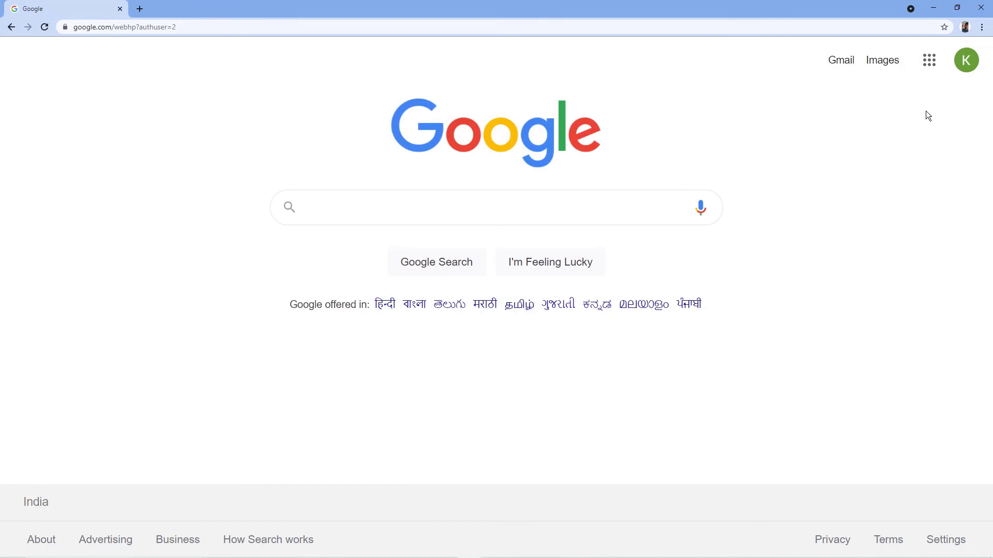
click(840, 60)
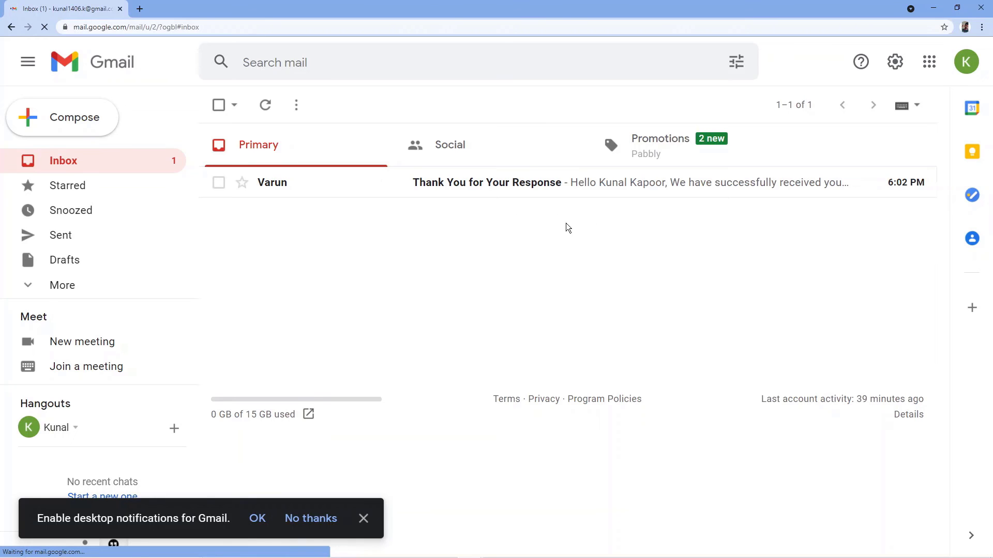
click(965, 61)
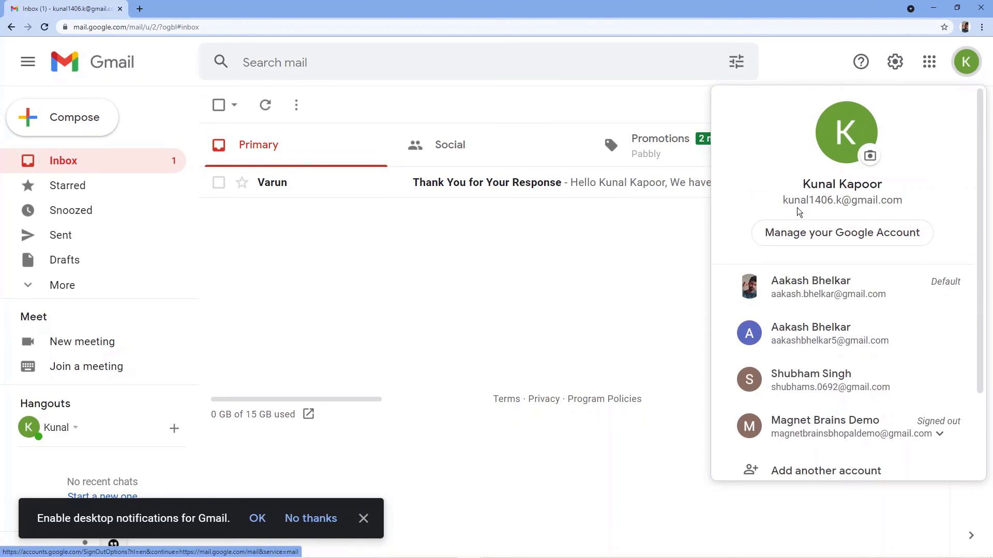
click(617, 216)
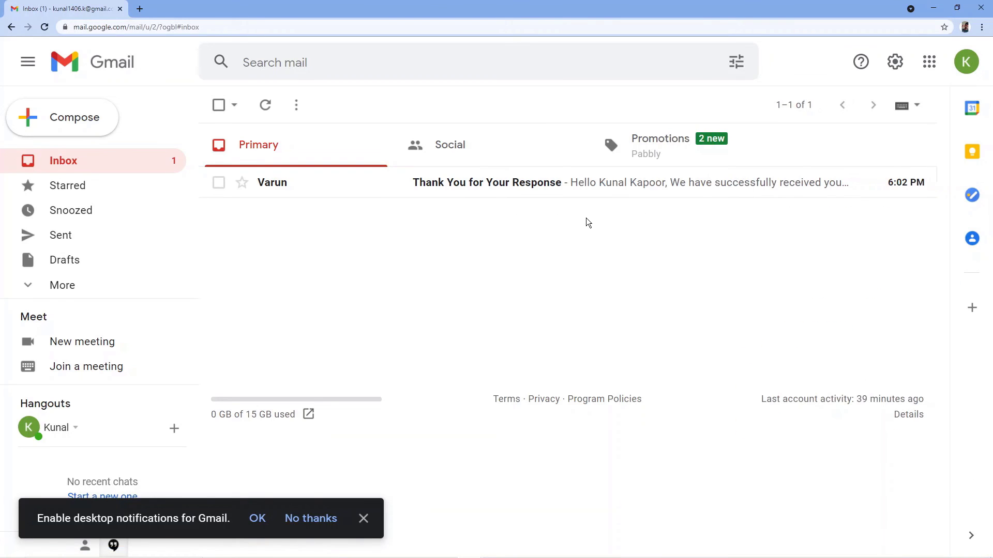
click(561, 190)
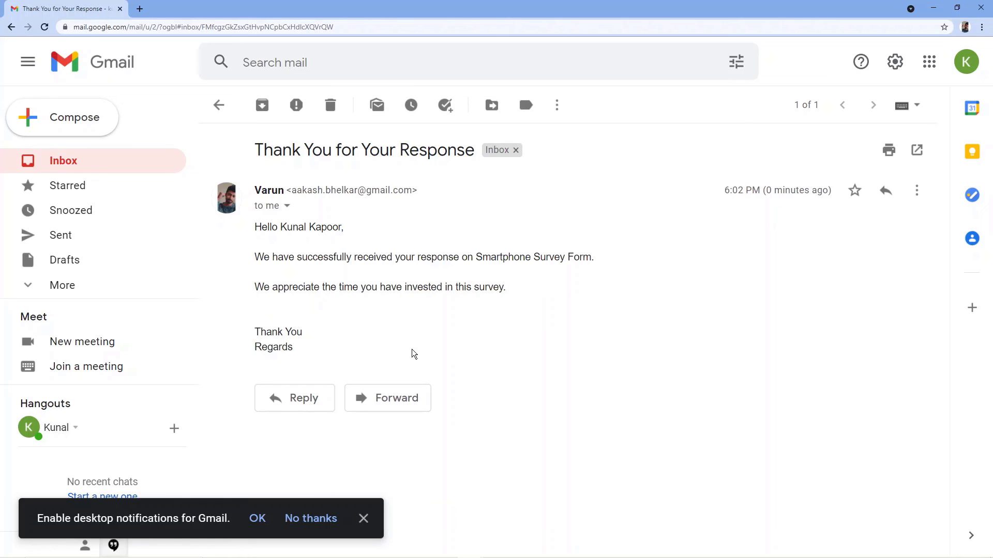
key(alt+Tab)
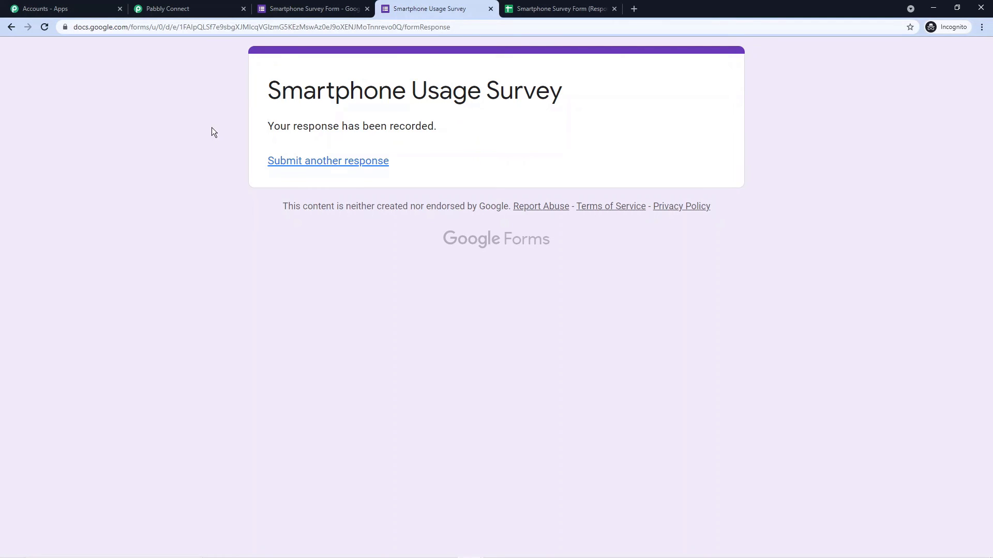
Step: Submit another Smartphone Usage Survey response answering '3 Years' and 'On my desk', then switch windows
key(Return)
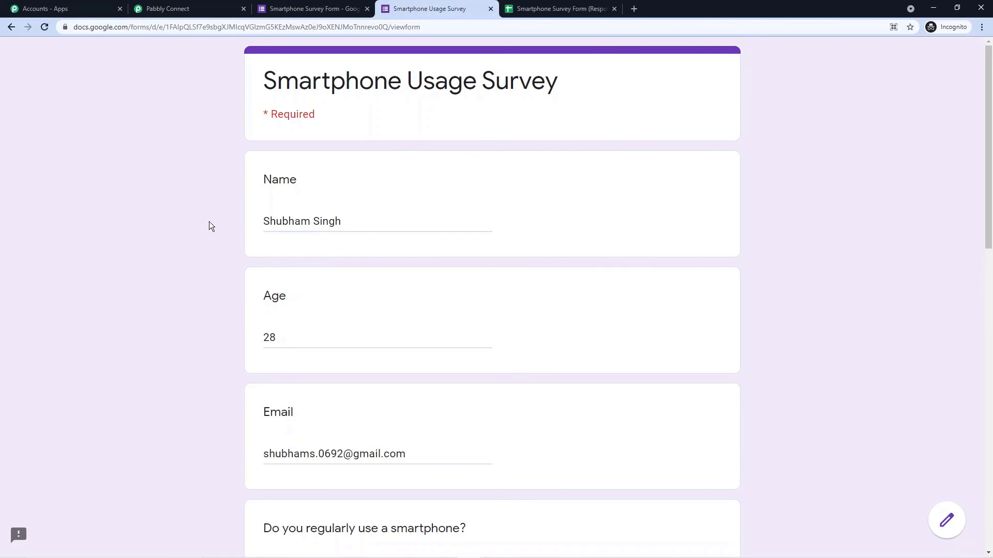
scroll(350, 277, down, 4)
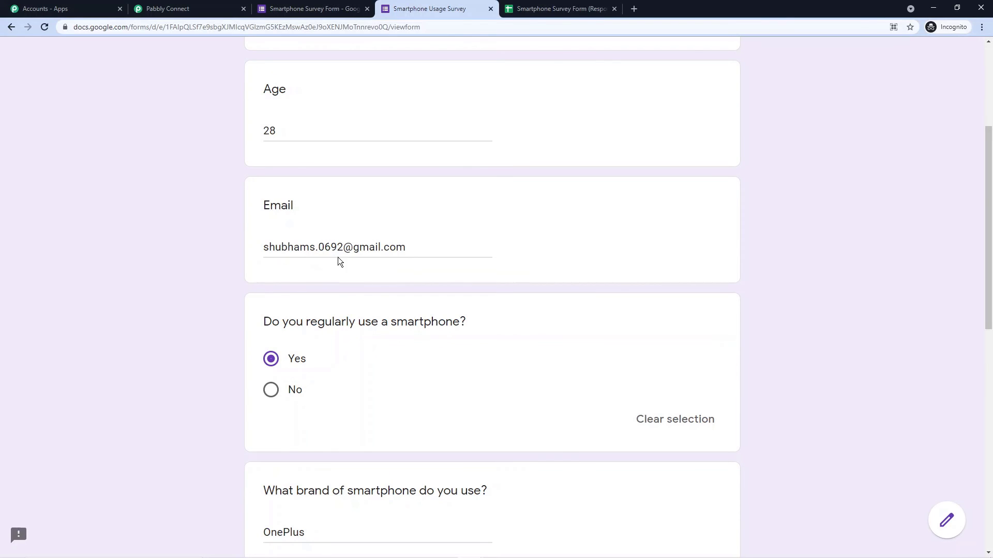
scroll(403, 227, down, 2)
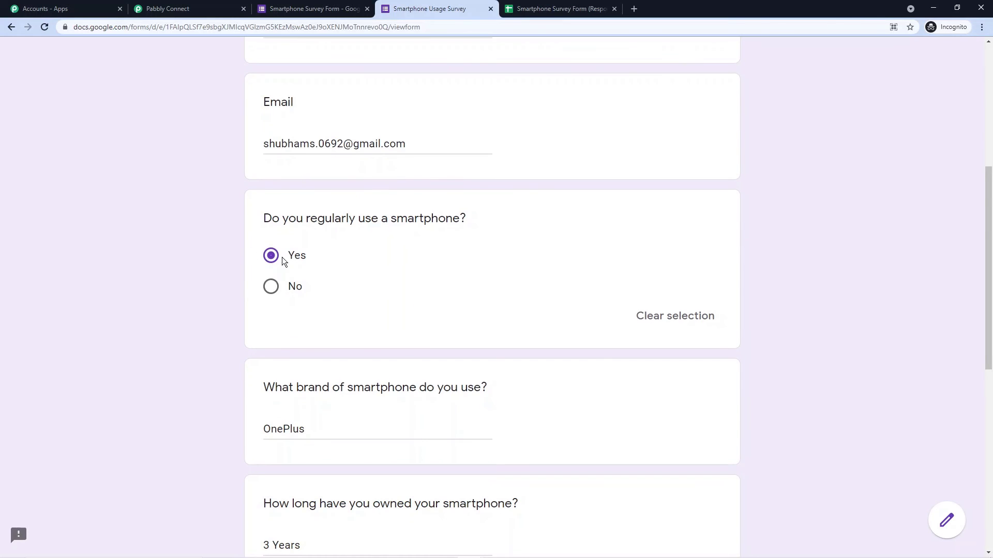
scroll(269, 248, down, 4)
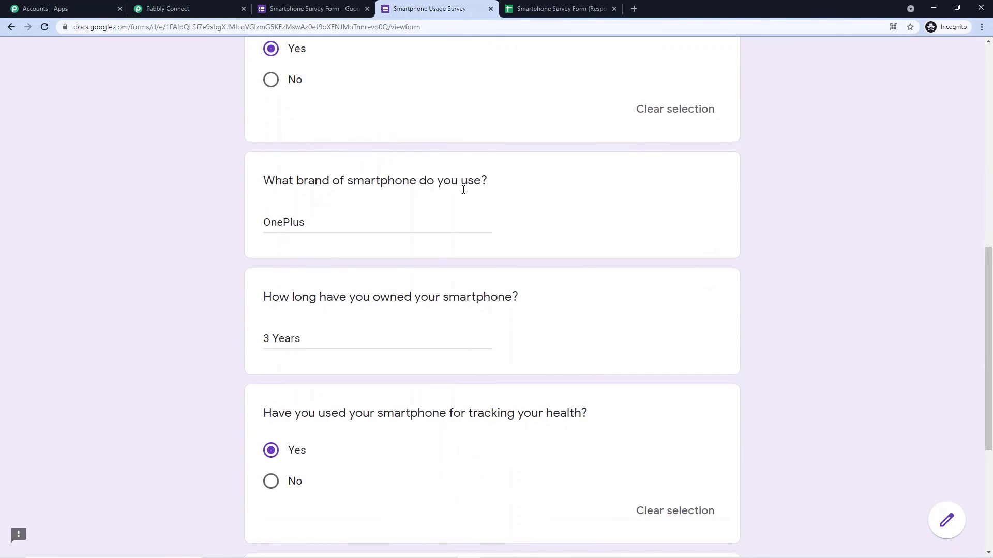
scroll(277, 240, down, 2)
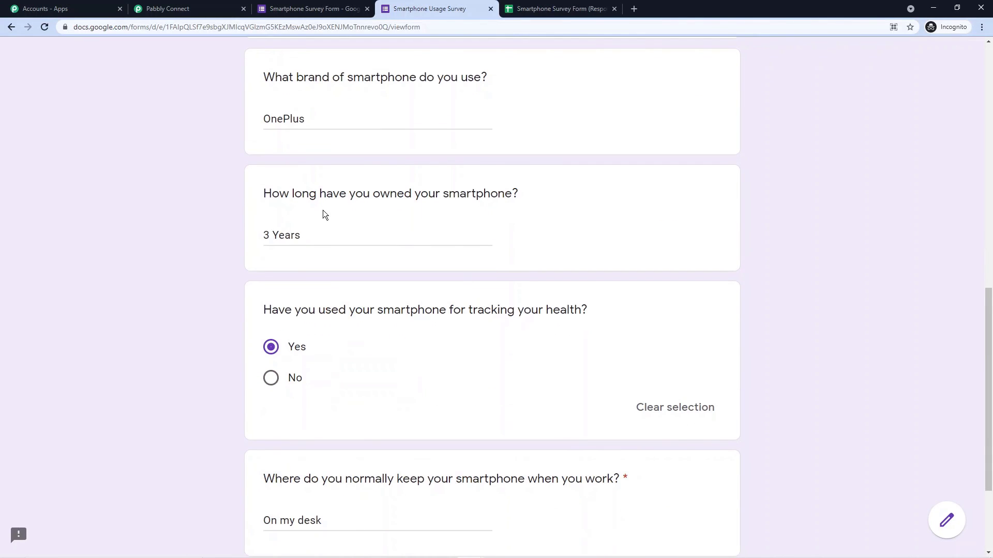
scroll(269, 230, down, 2)
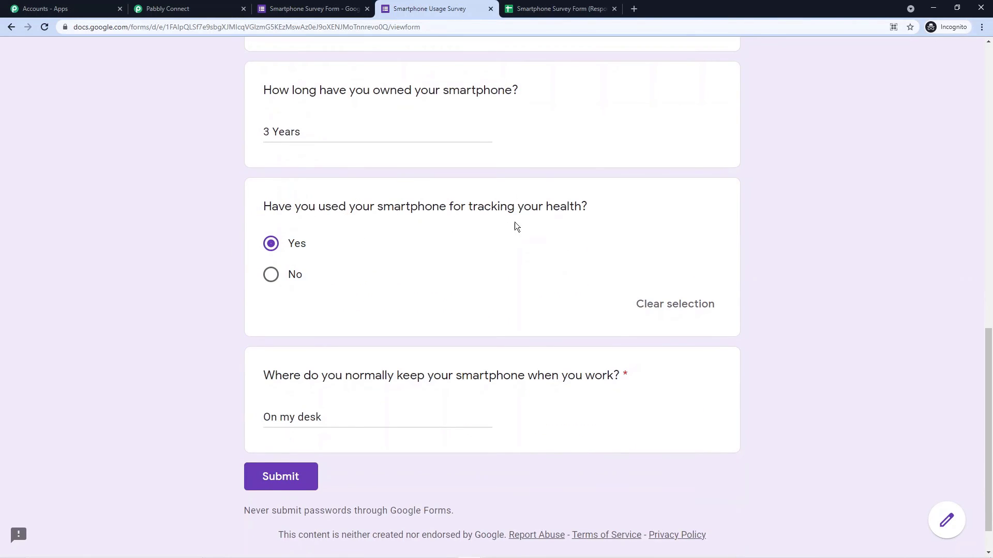
scroll(283, 244, down, 1)
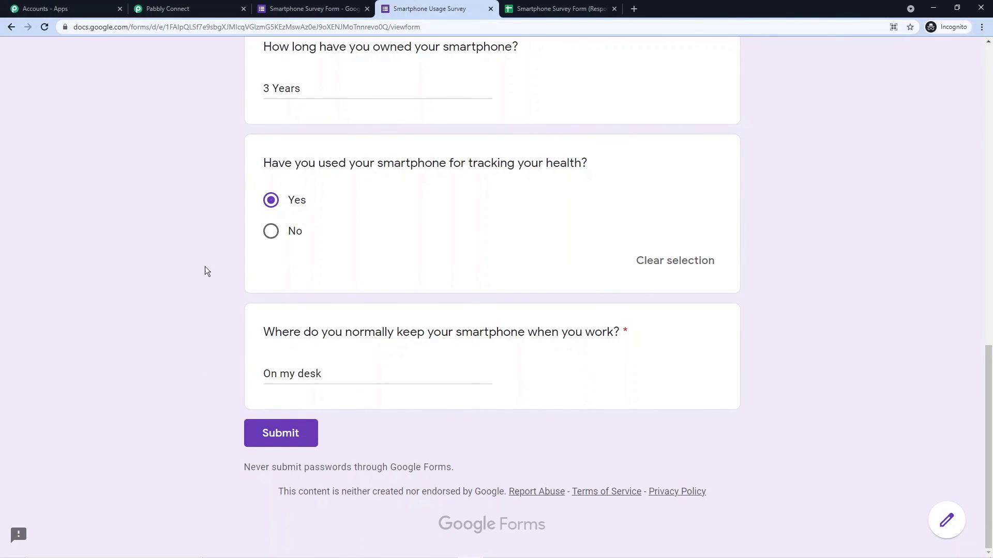
scroll(201, 269, up, 10)
scroll(178, 220, down, 10)
click(279, 434)
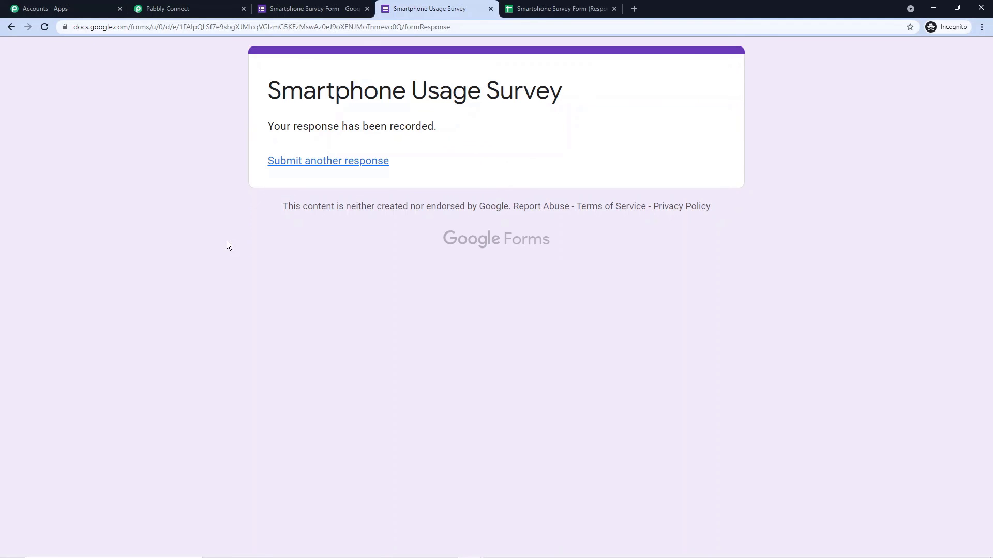
key(alt+Tab)
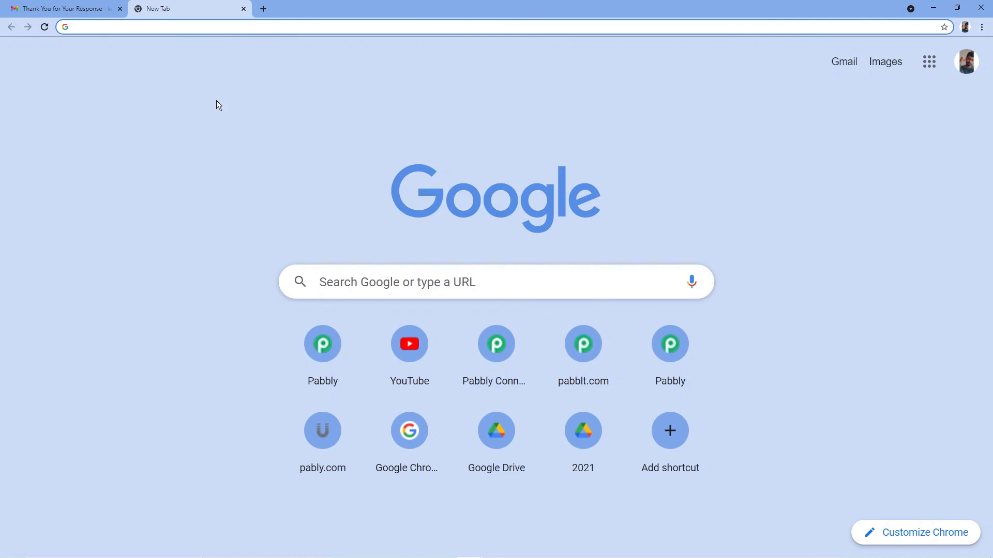
Step: Switch to the second respondent's Google account and open the 'Thank You for Your Response' email in Gmail
click(966, 62)
scroll(858, 203, down, 1)
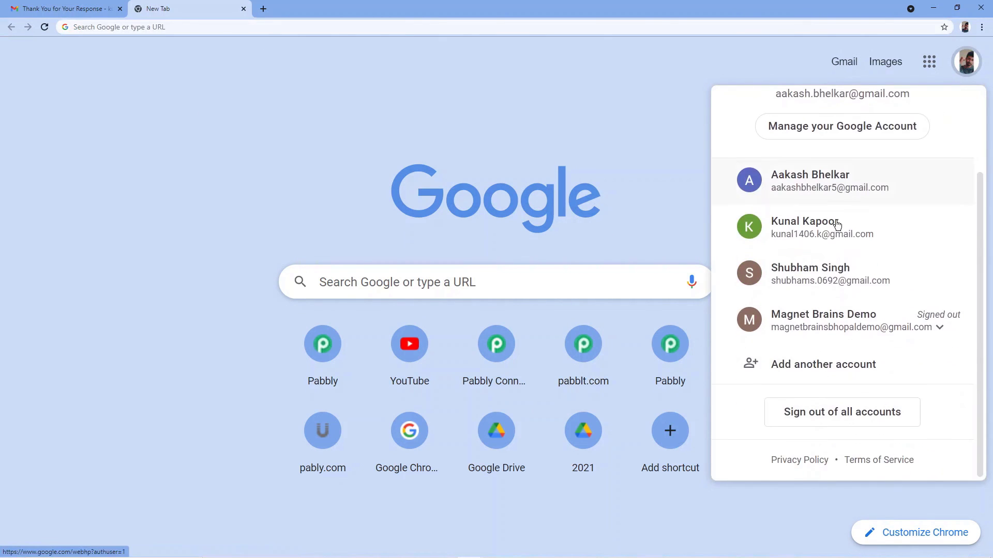
click(822, 278)
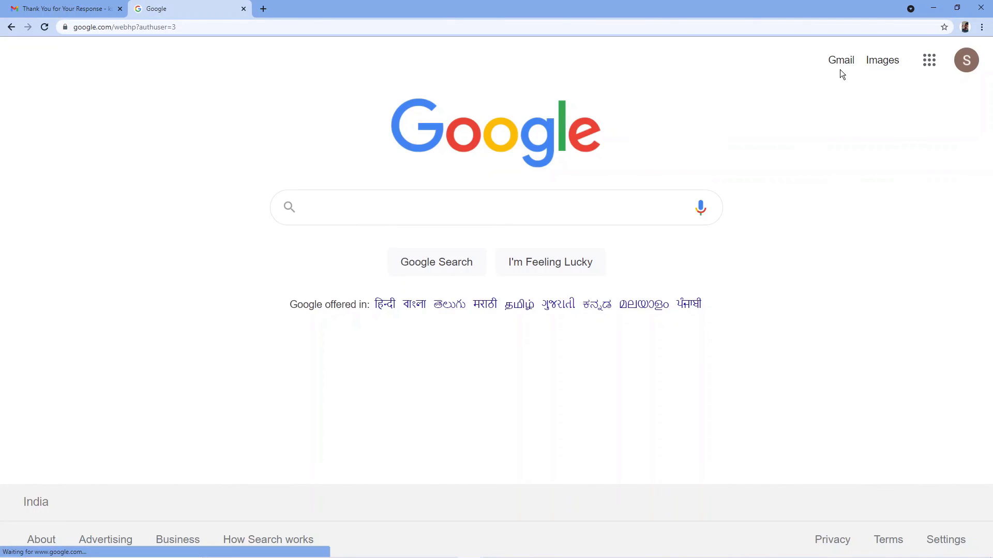
click(841, 61)
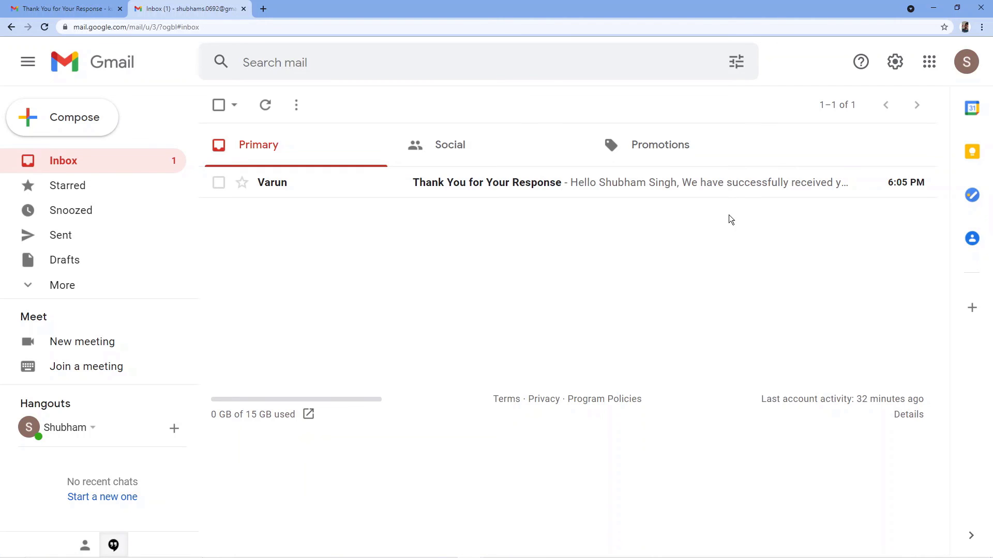
click(511, 192)
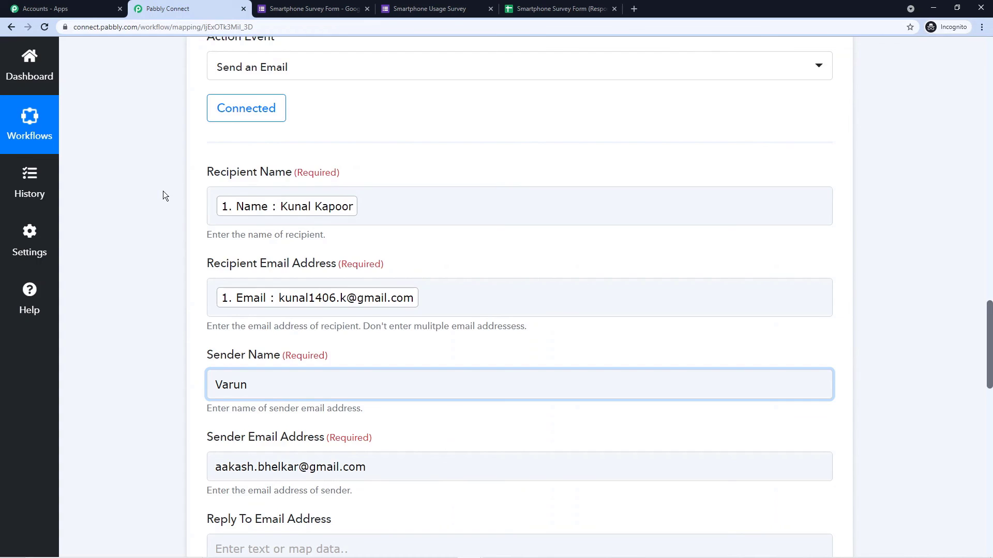
scroll(163, 191, up, 5)
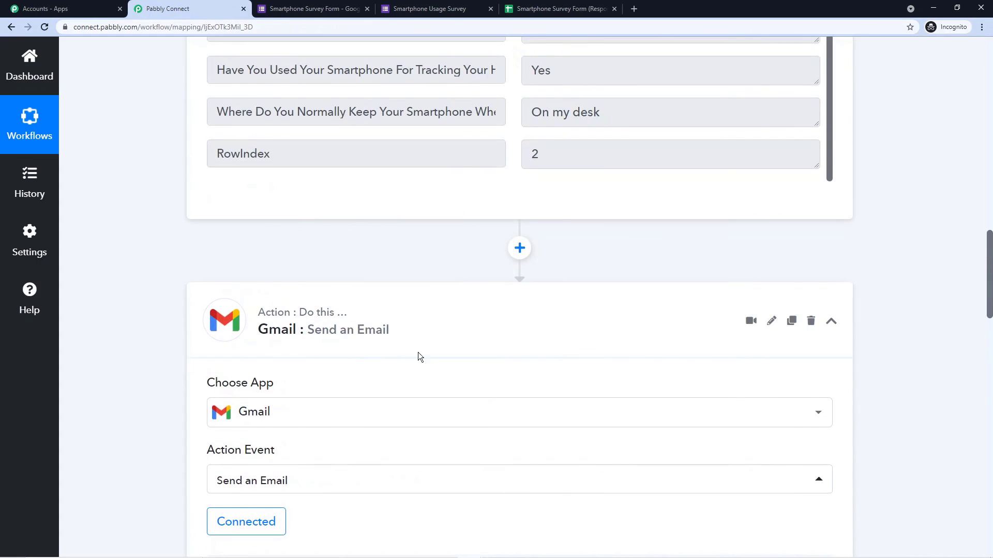
Step: Collapse the Gmail Send an Email and Google Forms New Response trigger steps, then select and deselect the workflow URL
click(459, 328)
scroll(457, 289, up, 10)
click(433, 229)
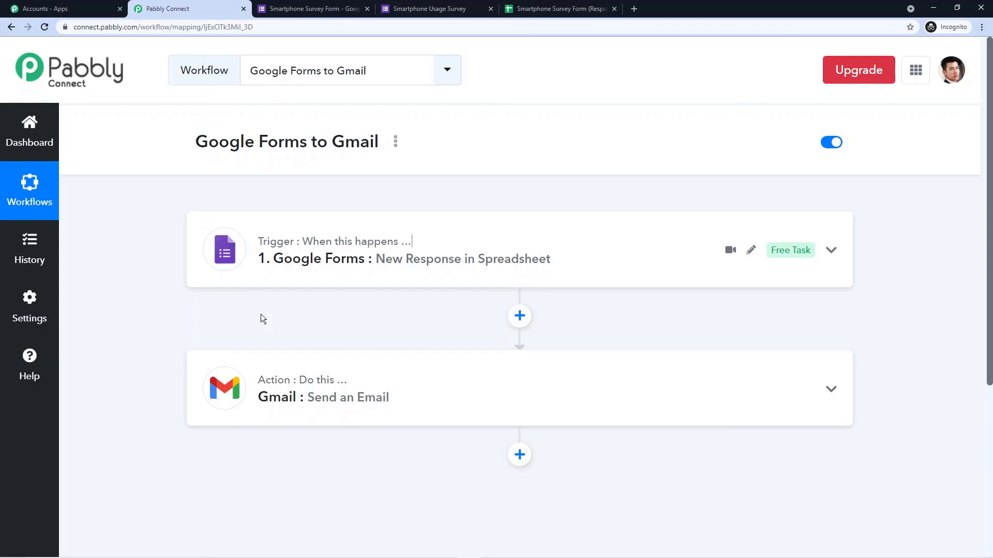
key(ctrl+l)
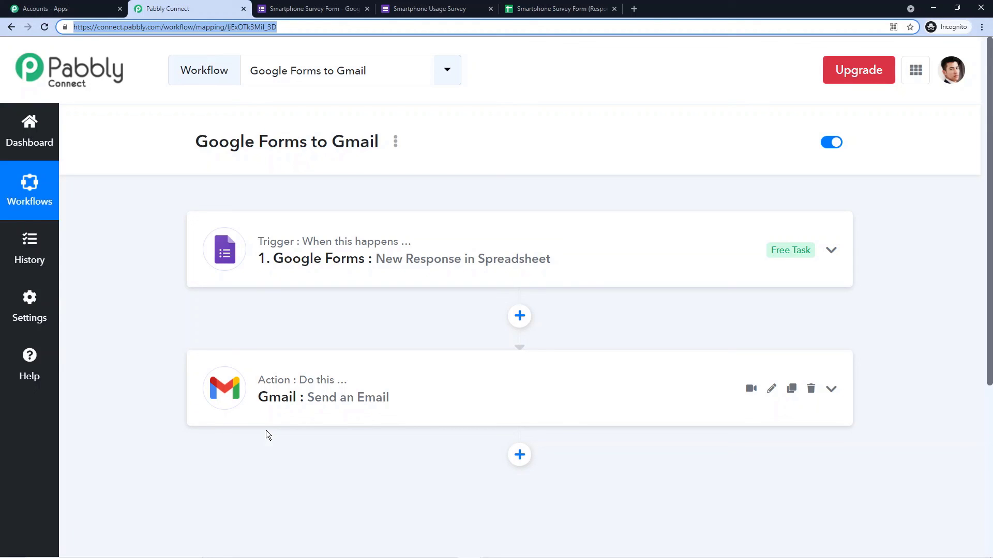
click(266, 430)
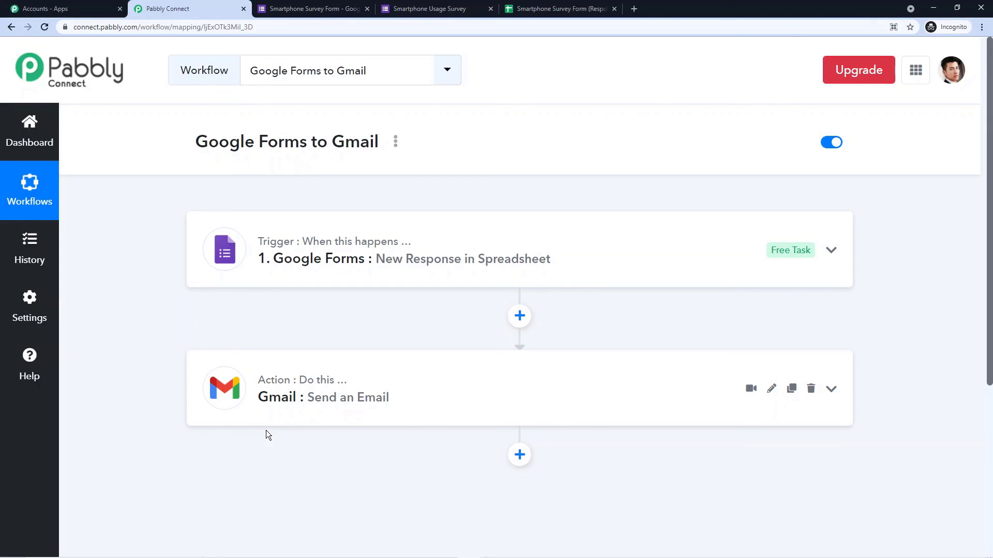